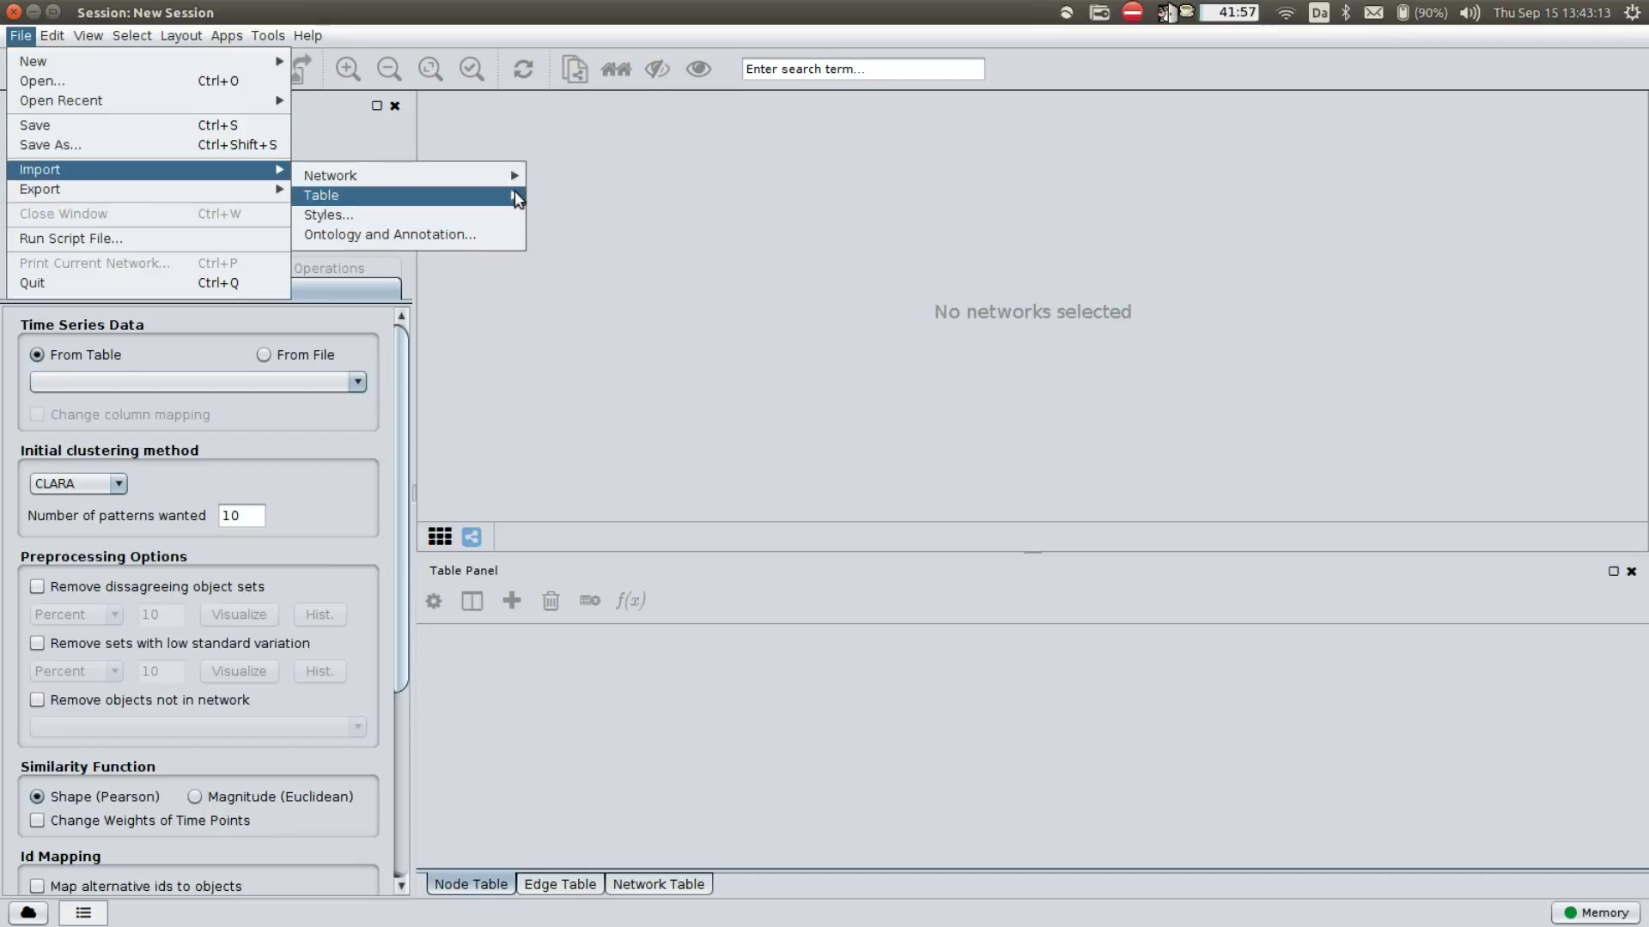
Import the time-series file as an unassigned table named data, without using the first line as column names
mouse_move(513, 196)
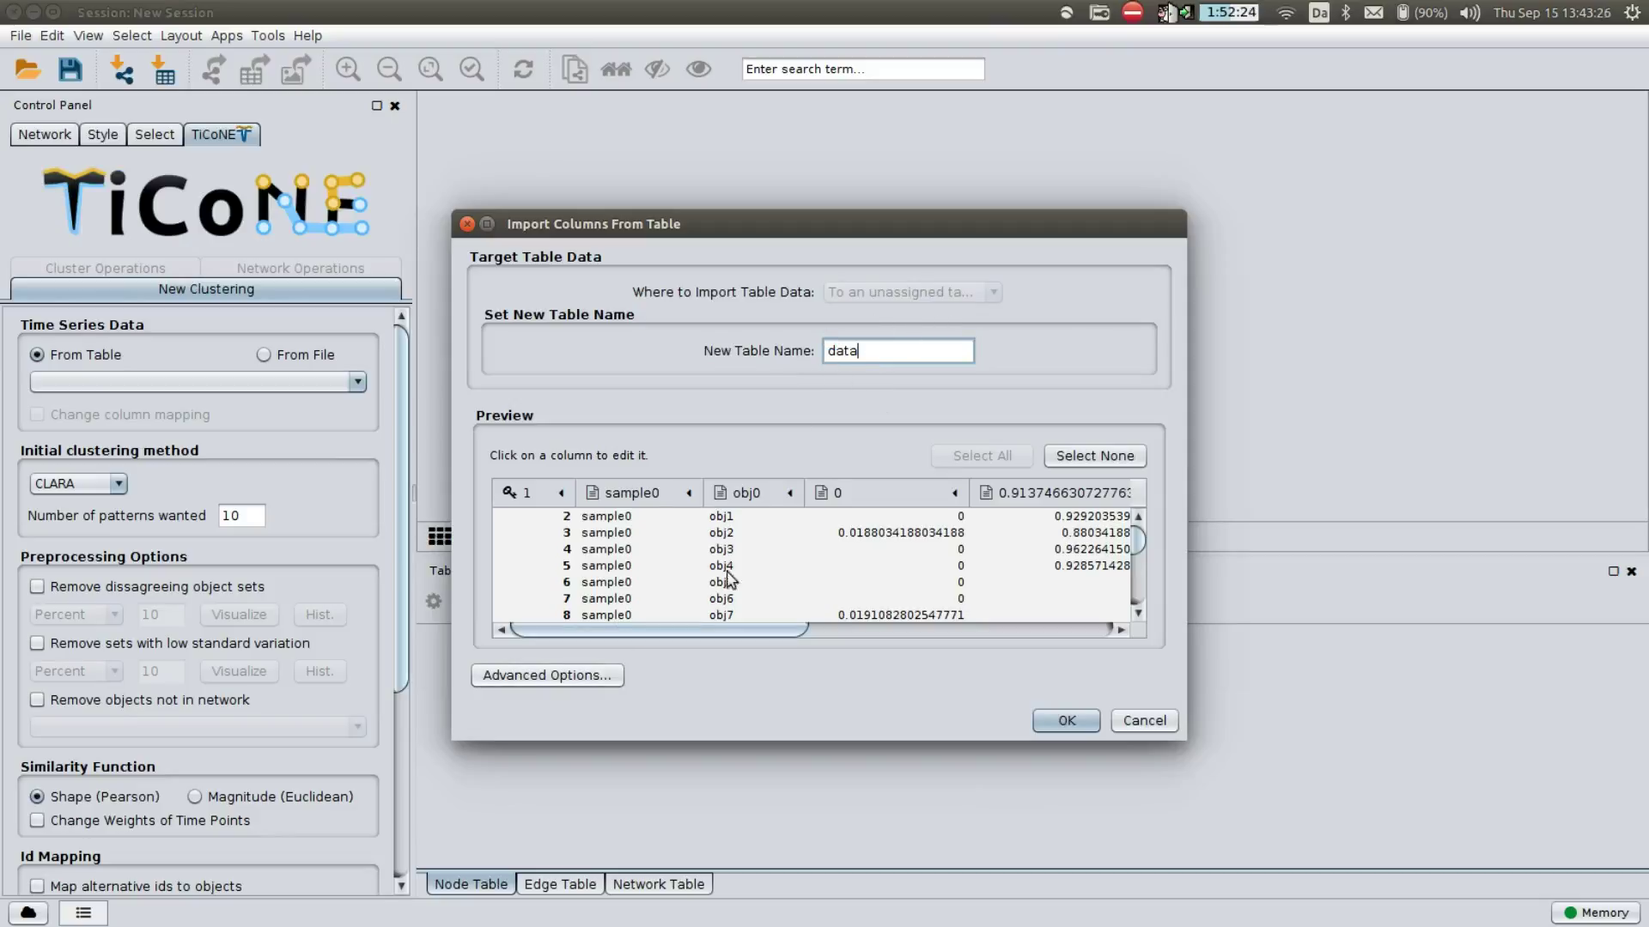
click(618, 673)
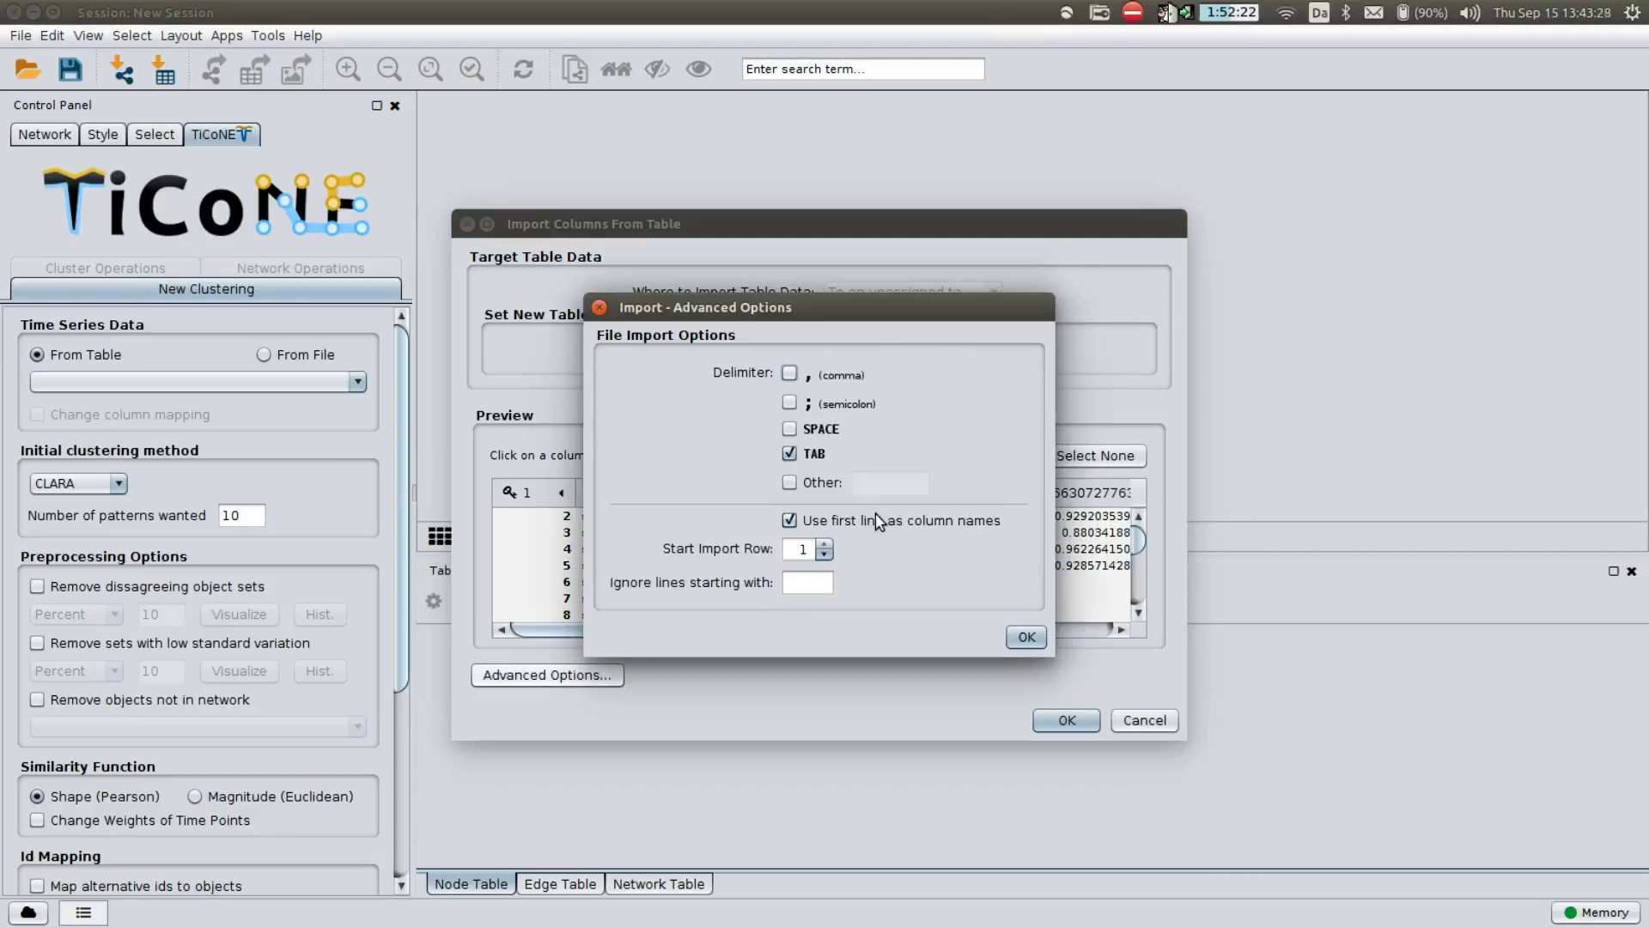
click(816, 522)
click(1025, 638)
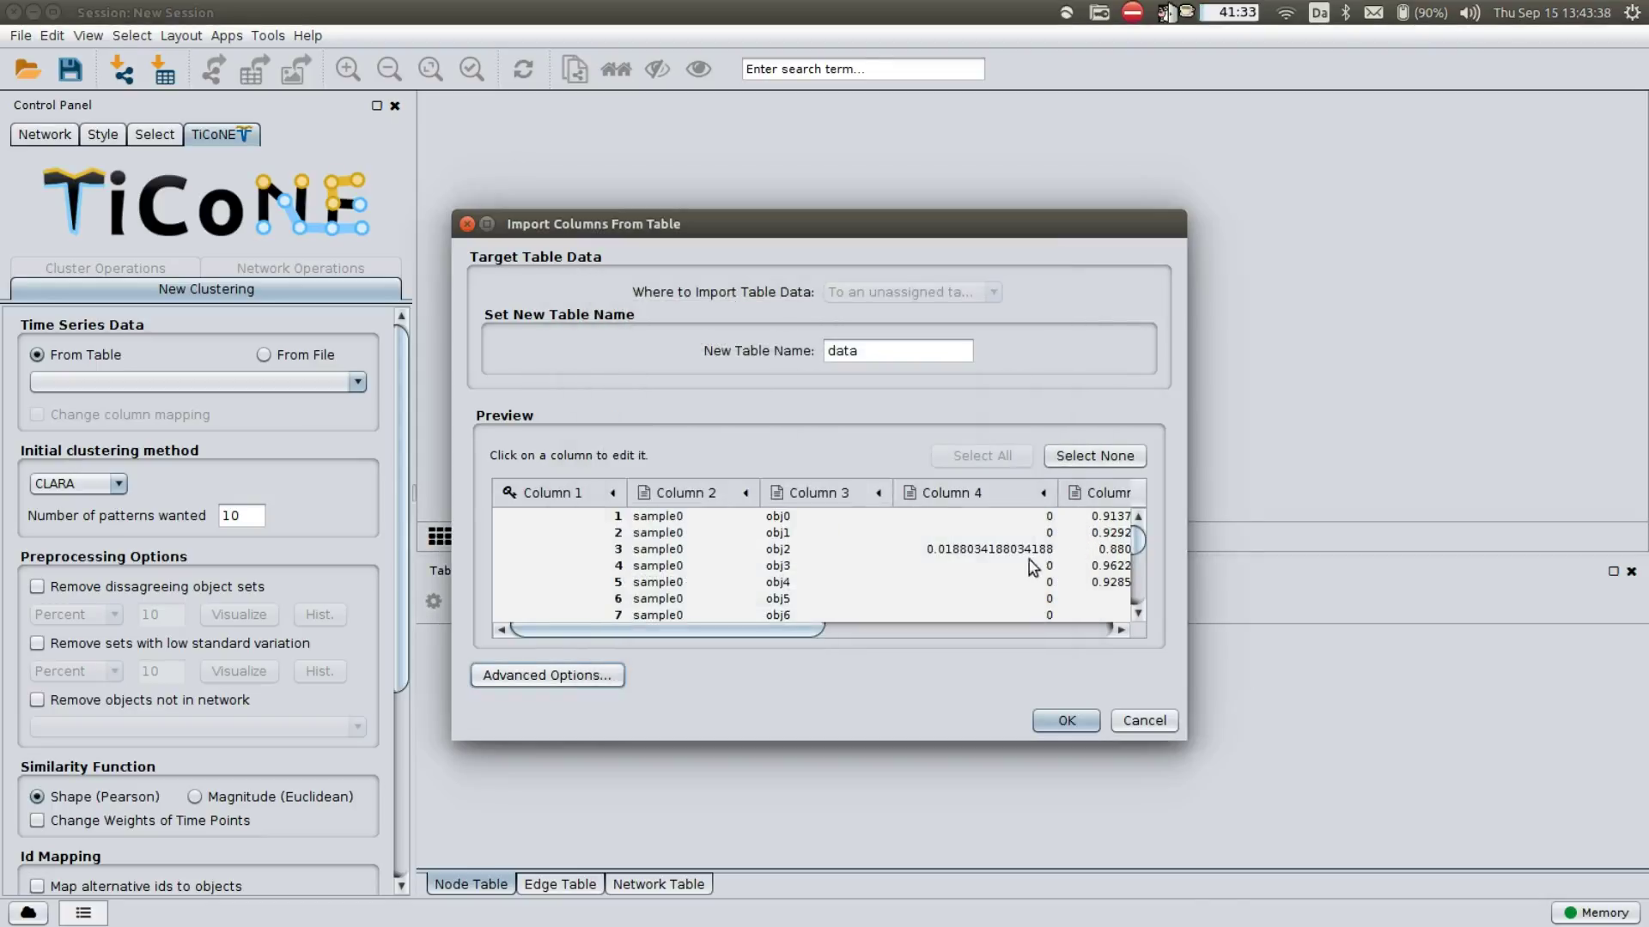
click(1042, 728)
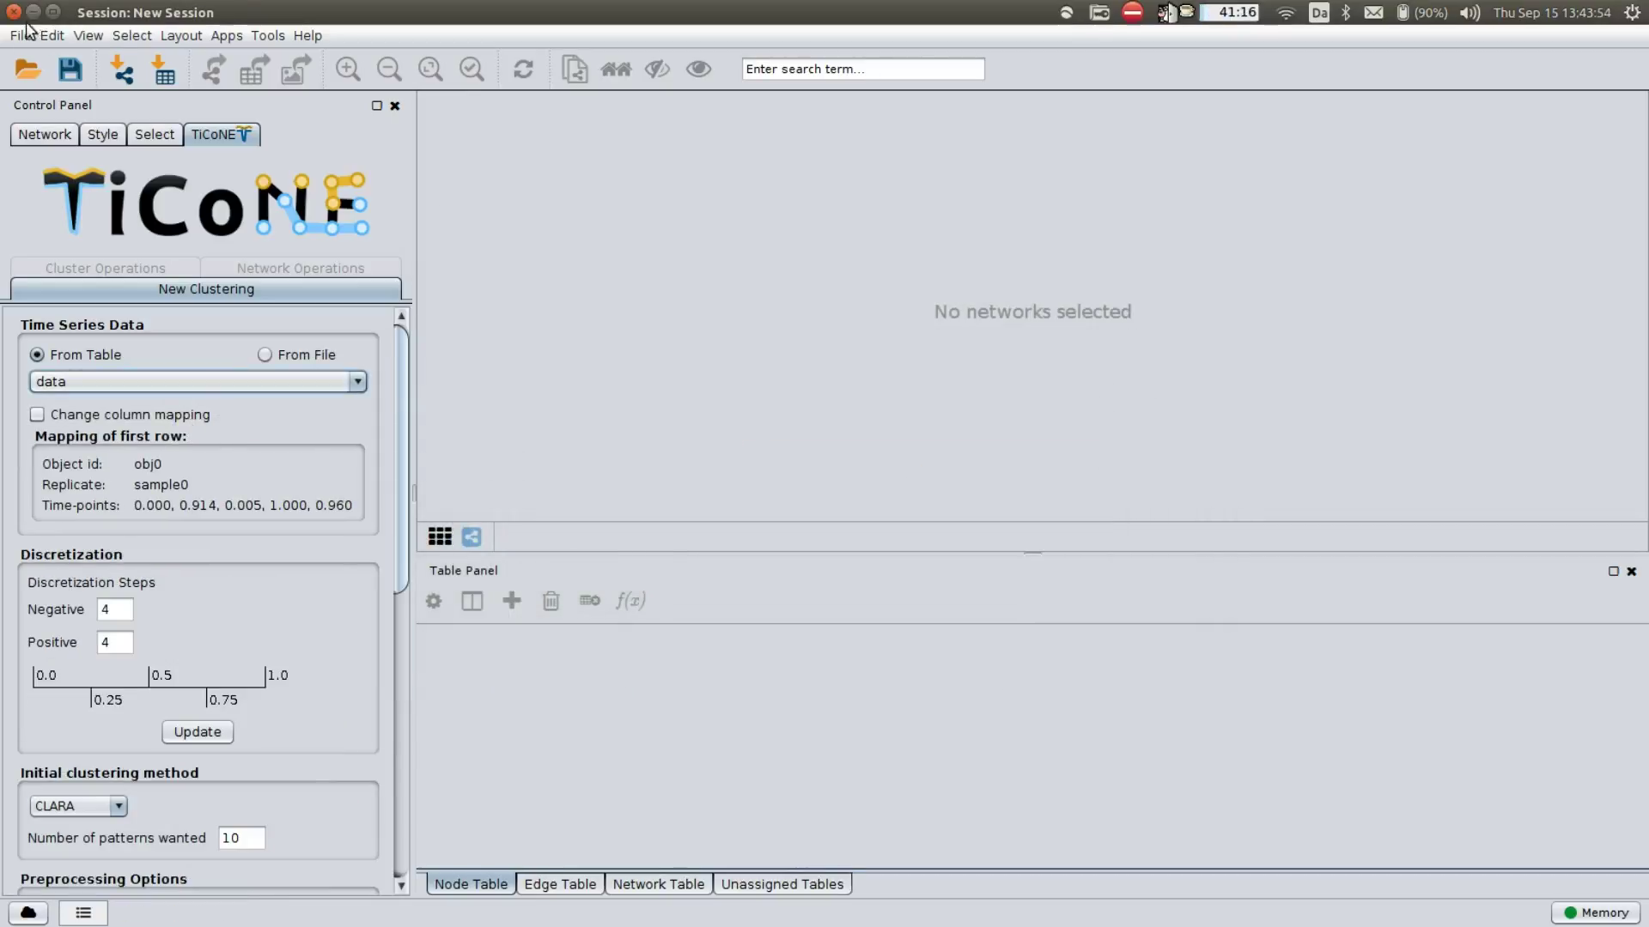
Open cytoscape_toy_network.txt for network import and disable using the first line as column names
click(21, 35)
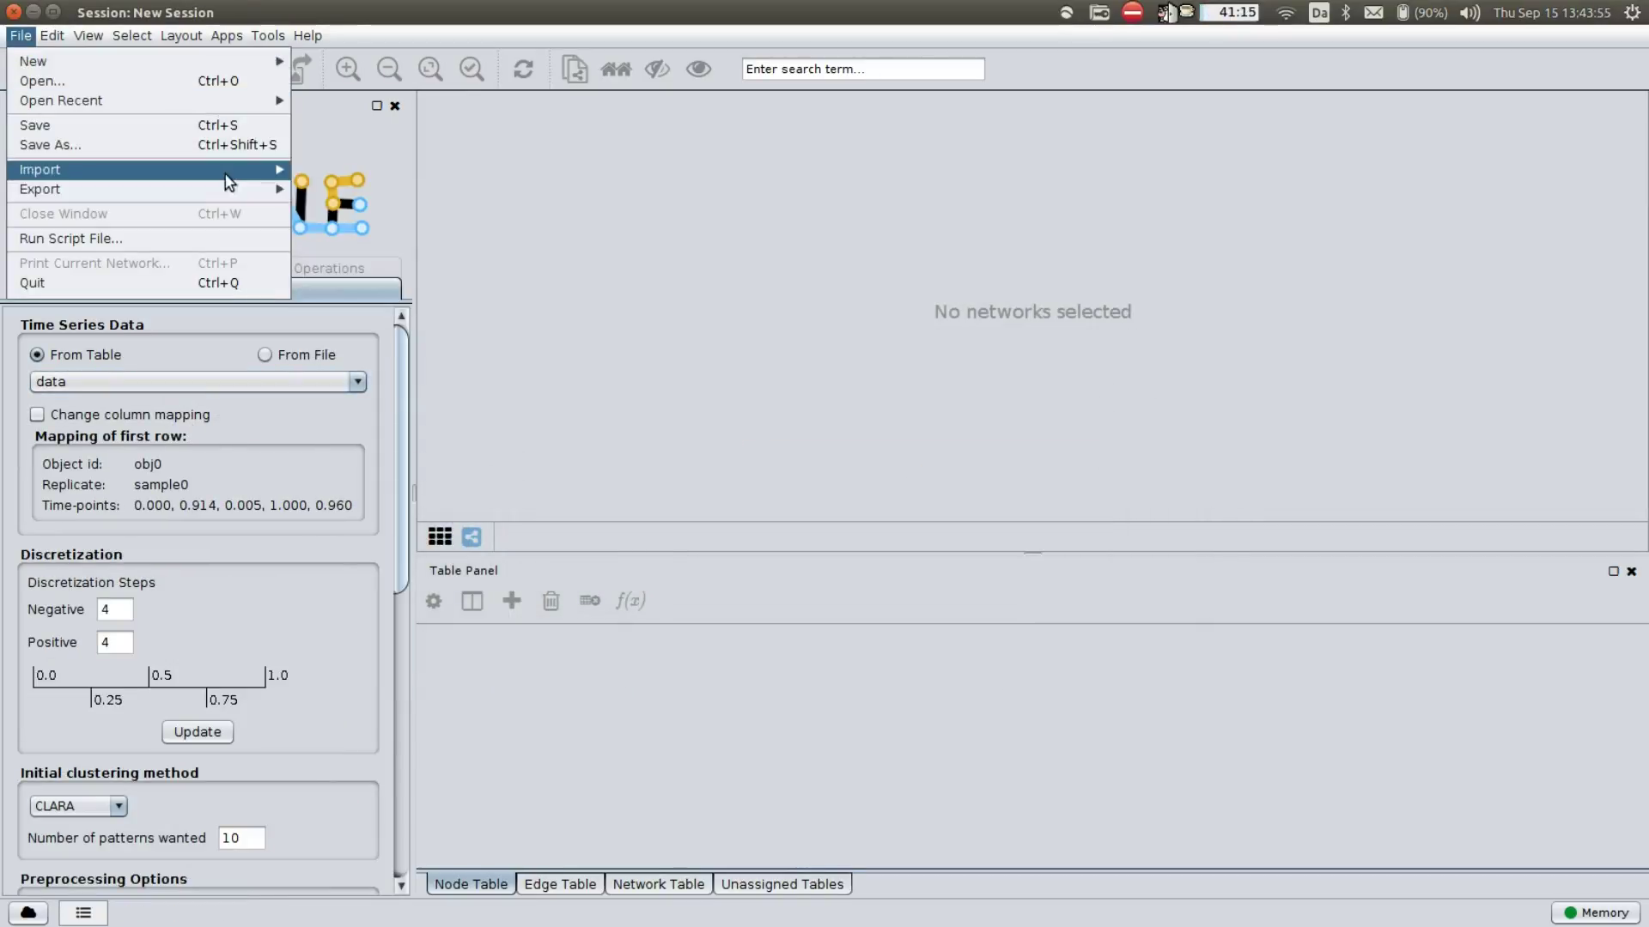
mouse_move(240, 176)
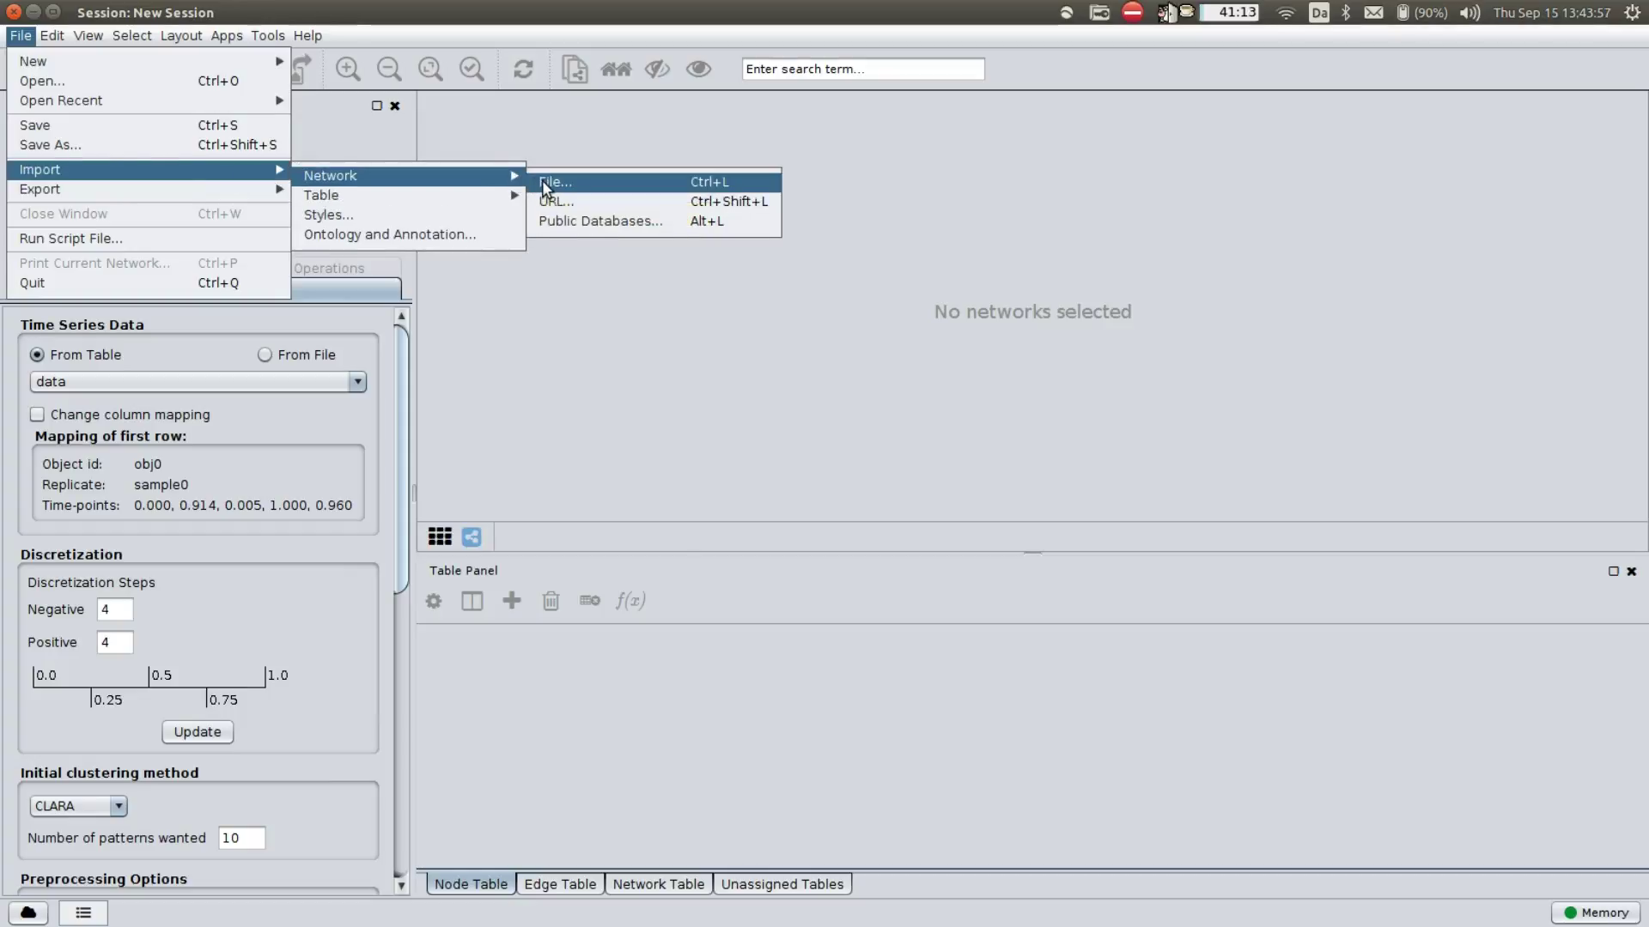
click(543, 179)
double_click(744, 418)
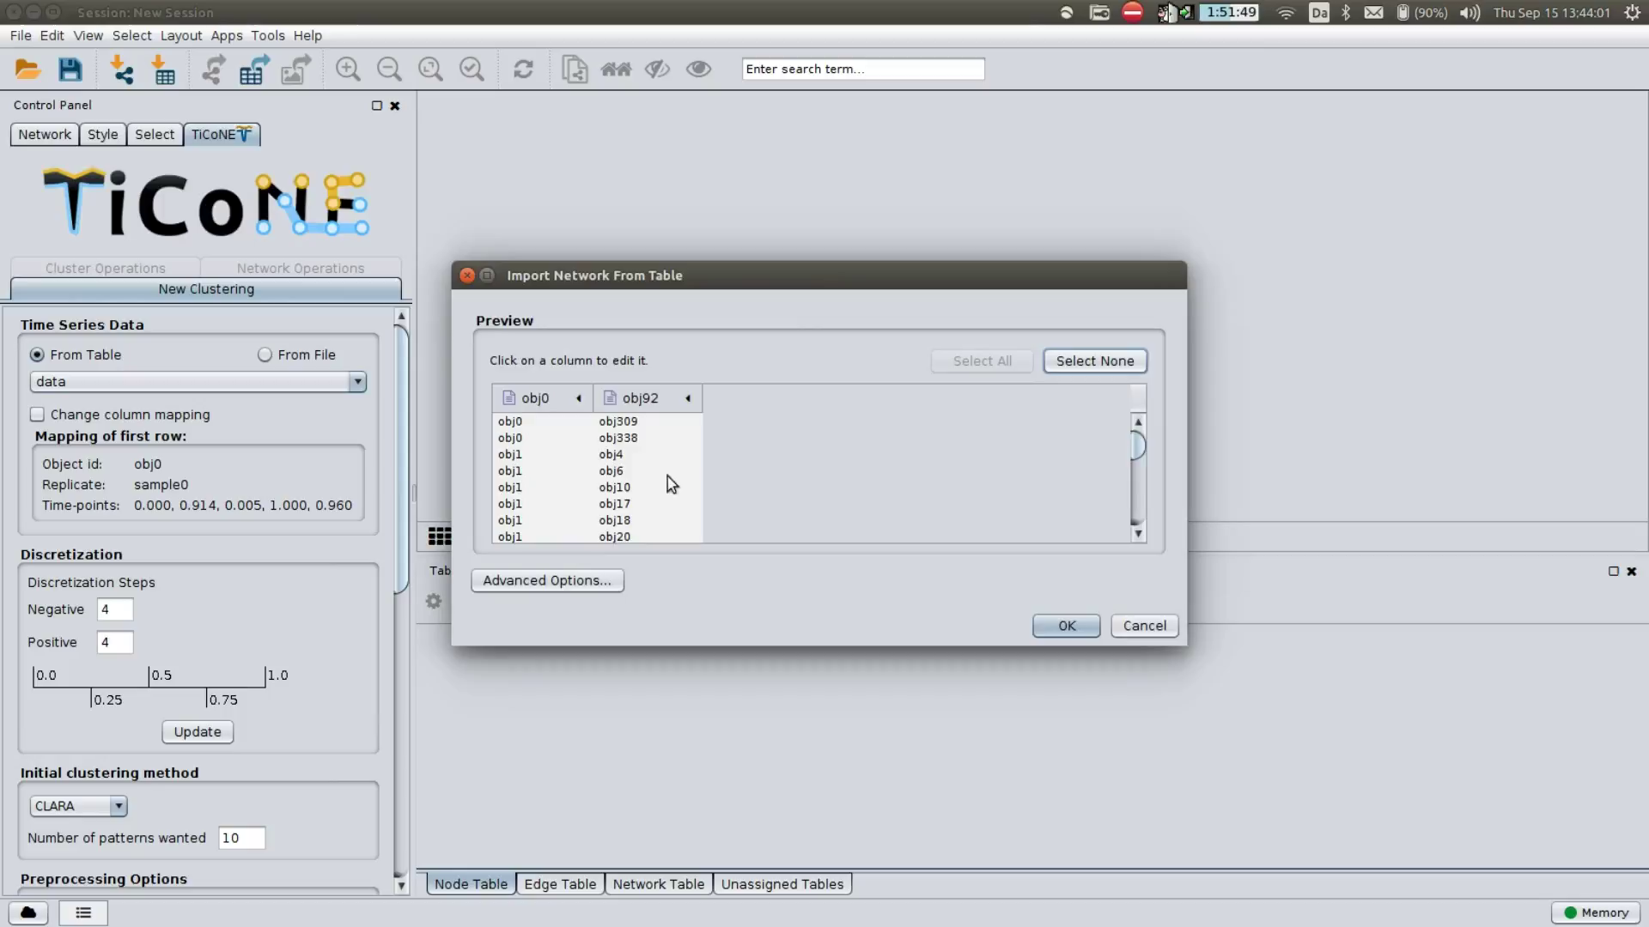
click(589, 580)
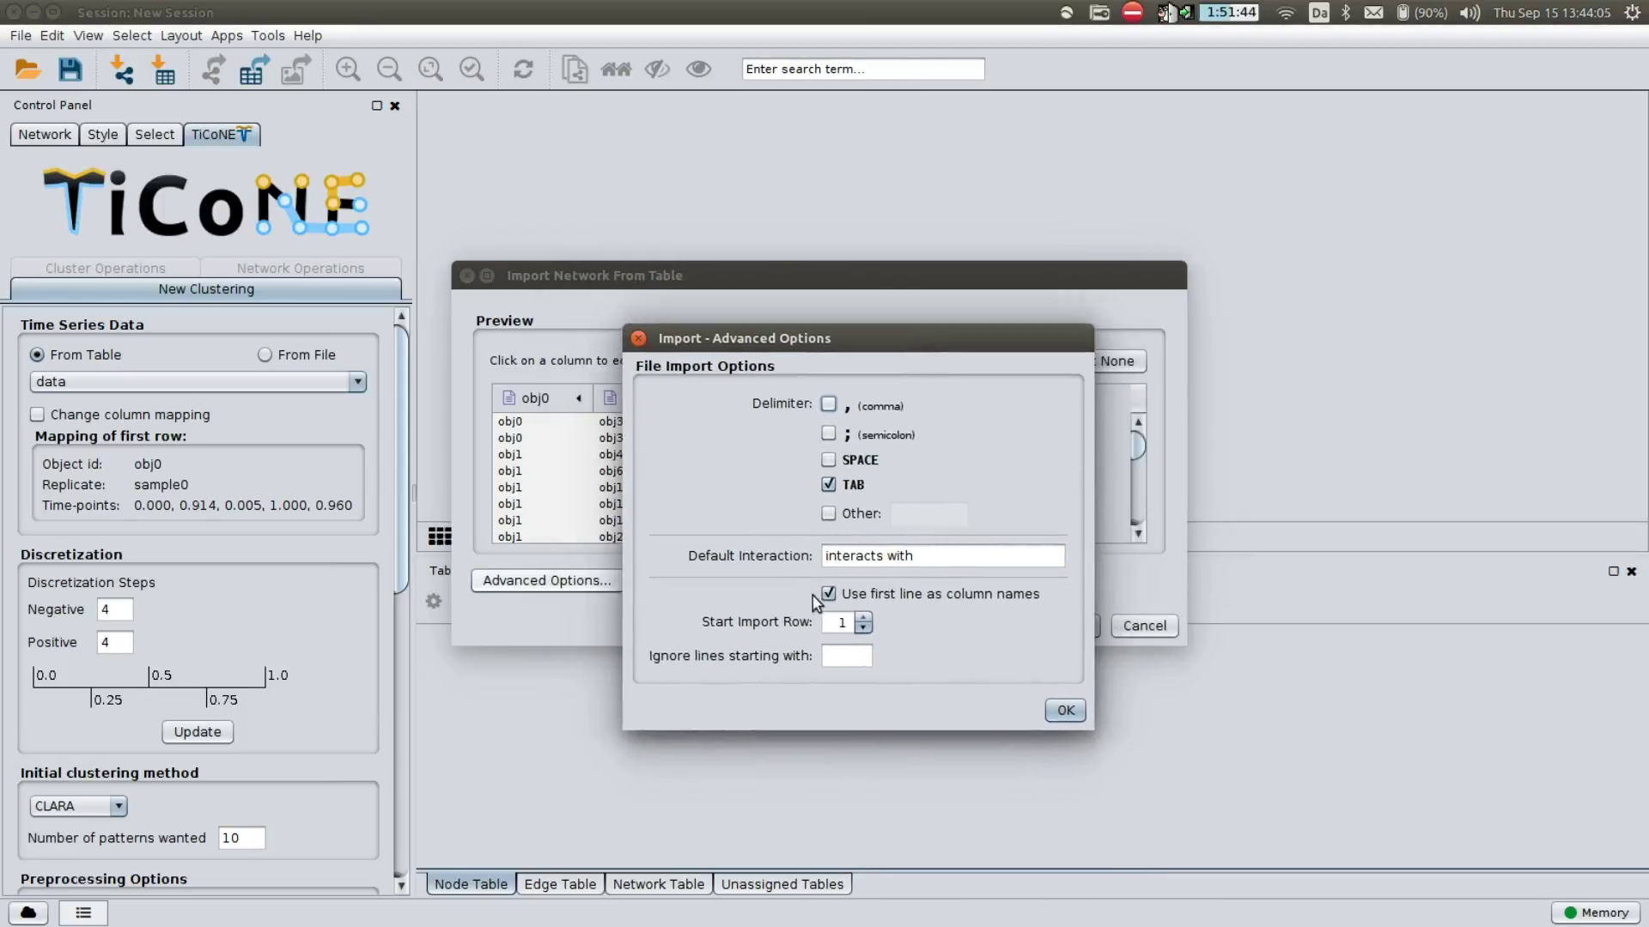
click(862, 595)
click(1063, 709)
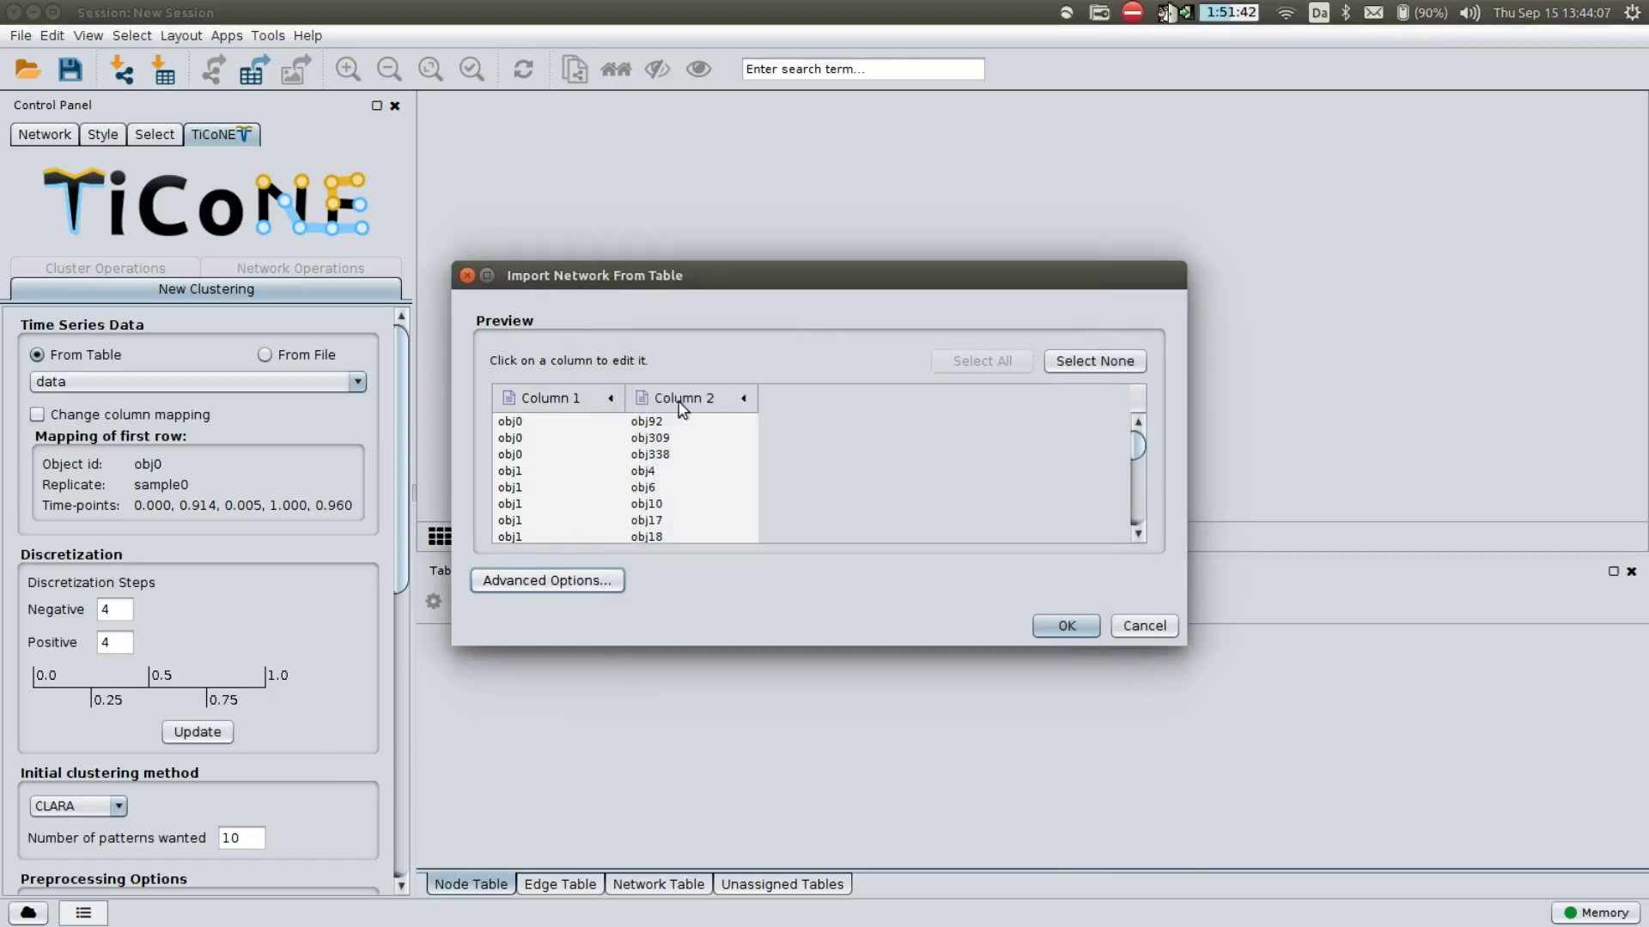
Define Column 1 as the source node and Column 2 as the target node, and finish importing the network
click(597, 402)
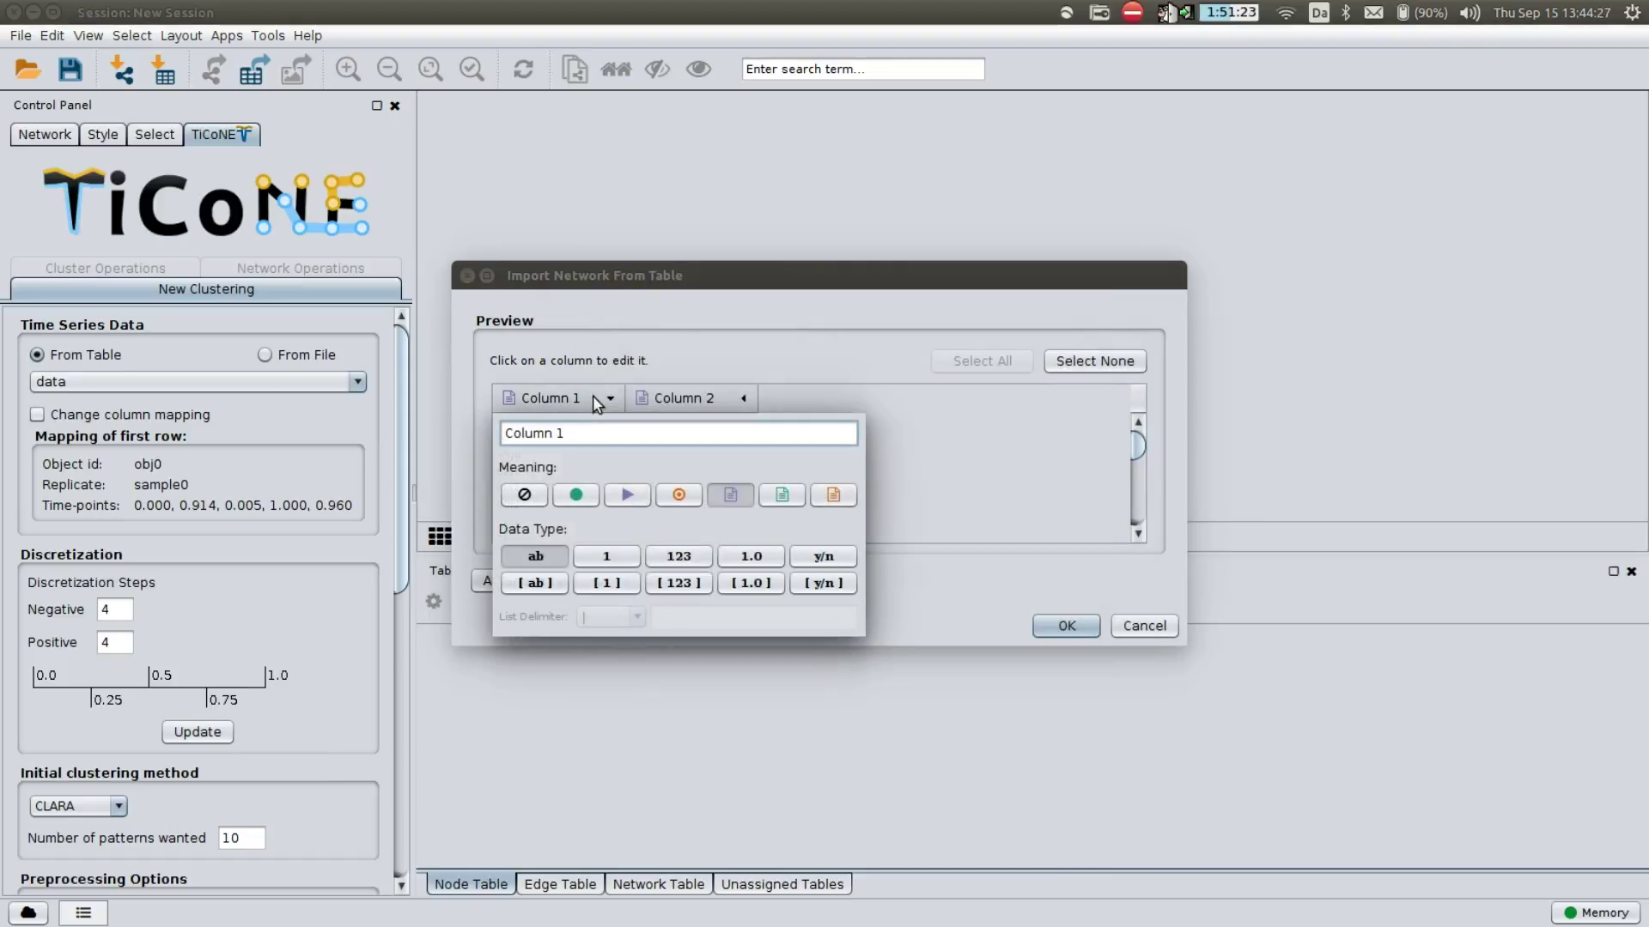
click(575, 496)
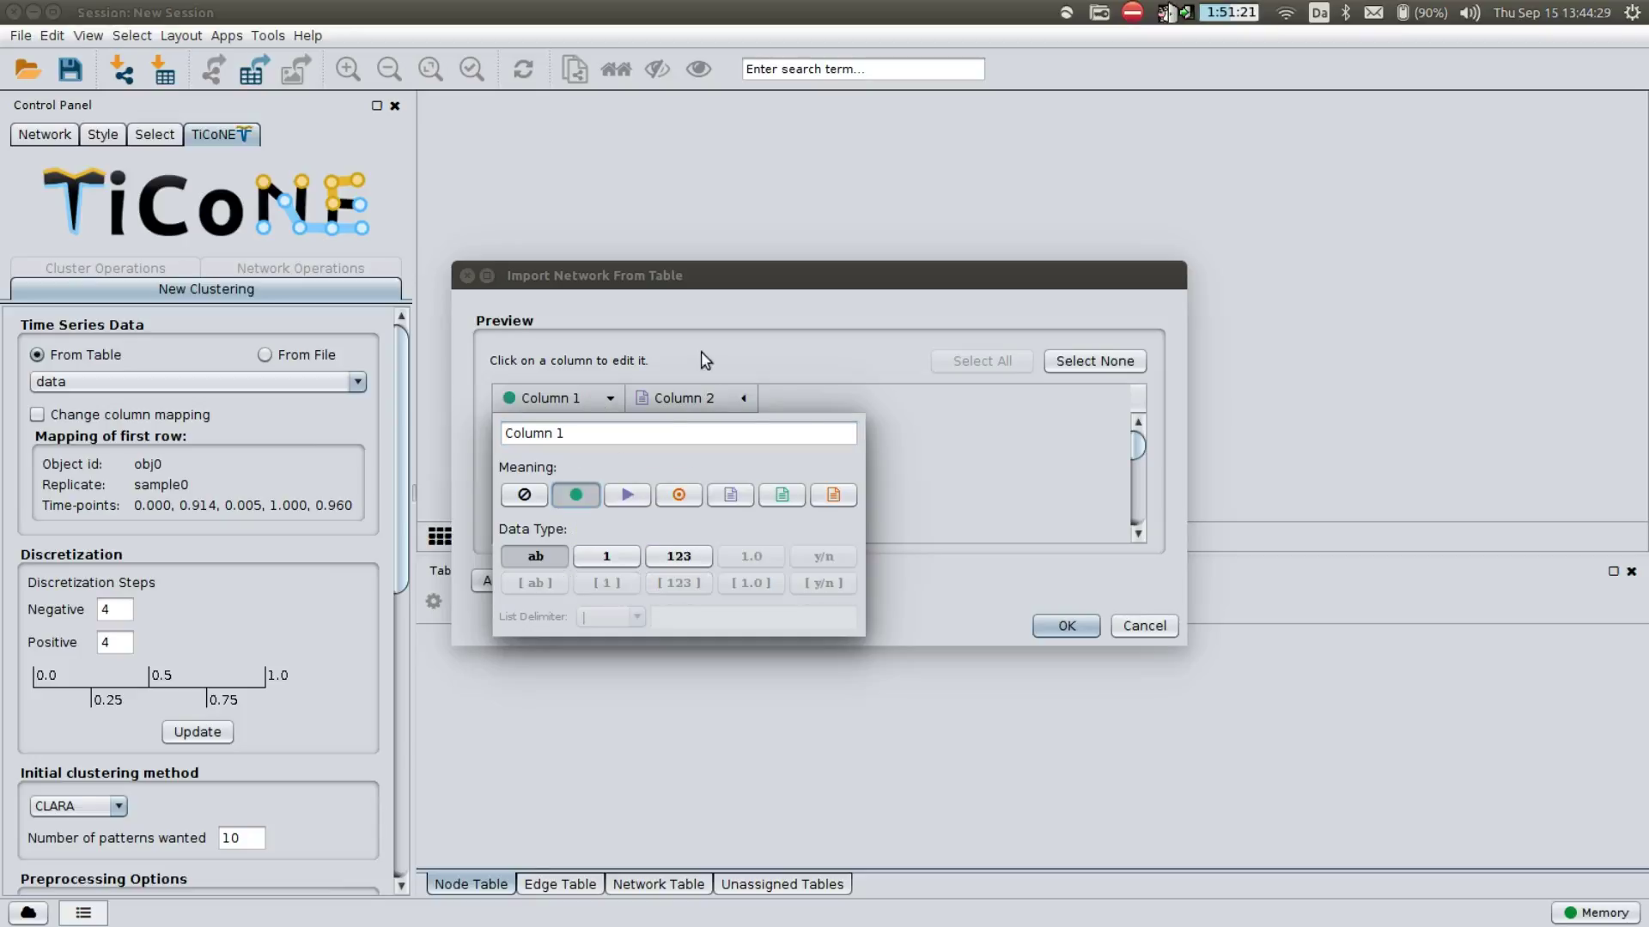
click(734, 403)
click(736, 406)
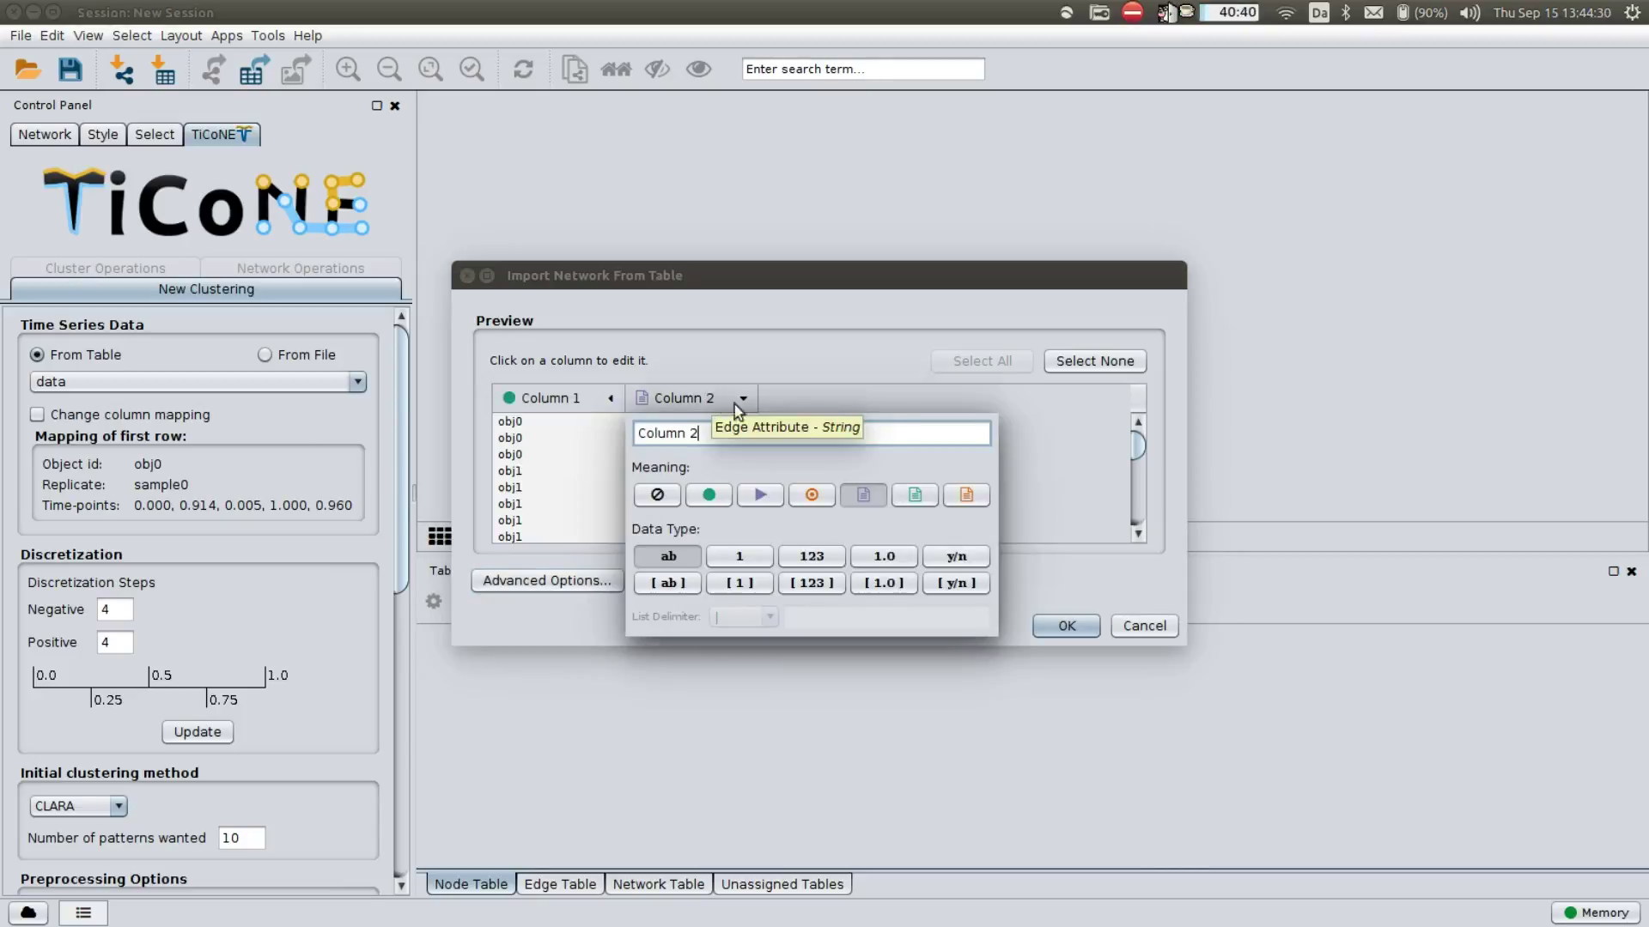
click(810, 496)
click(1066, 625)
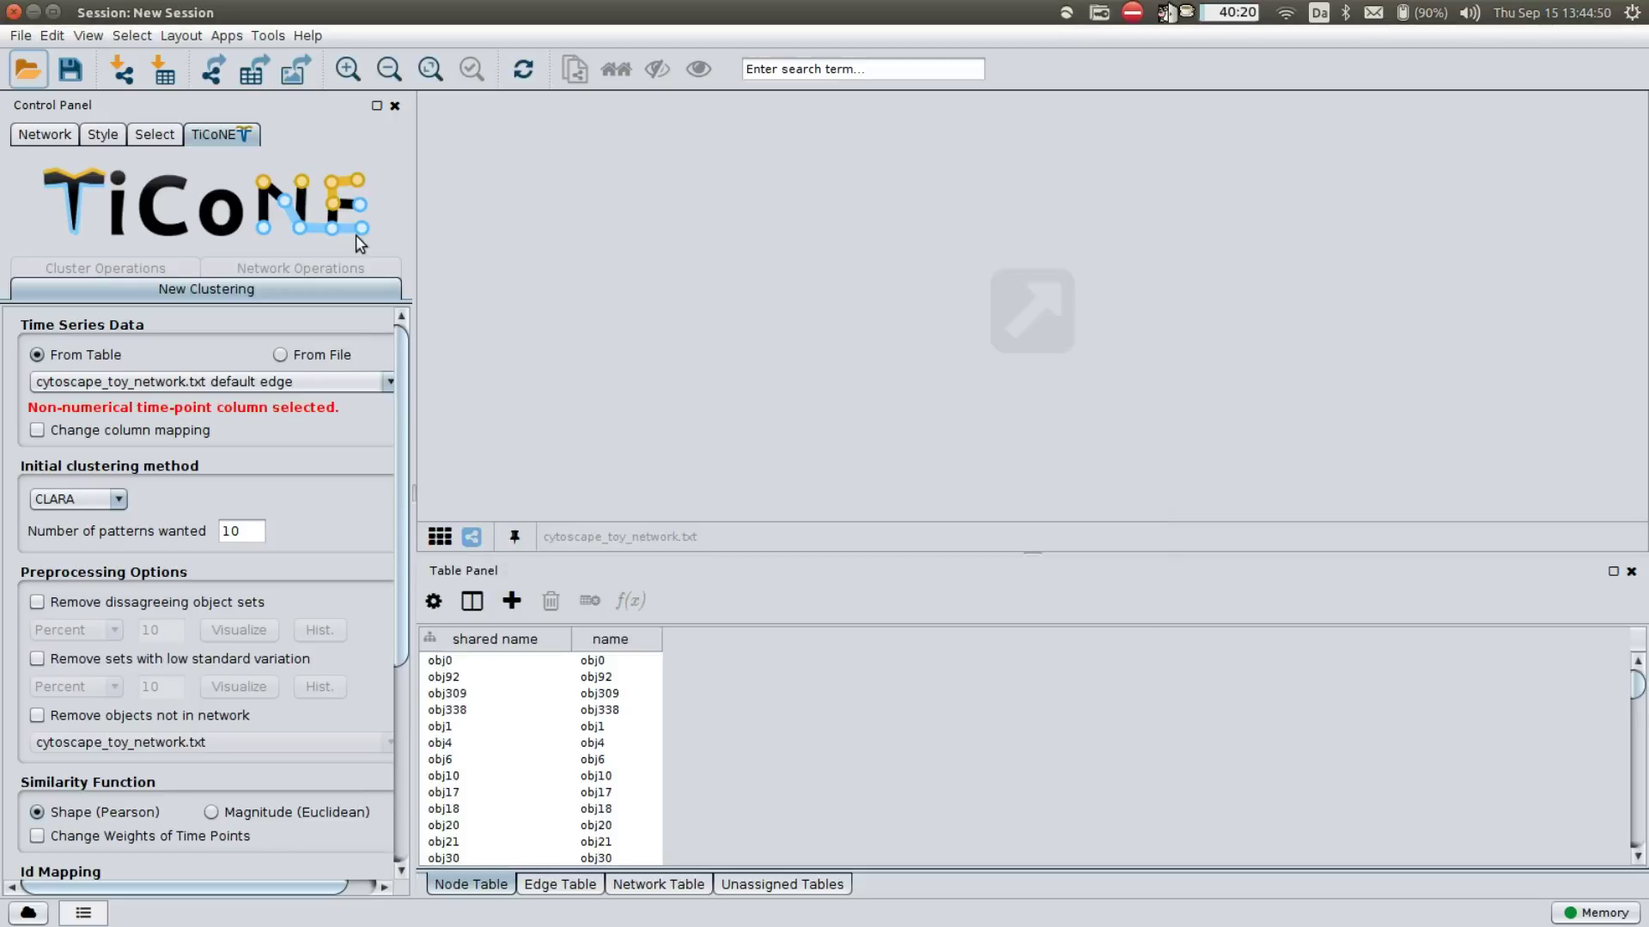
Choose the data table as the time series source for the new clustering and widen the control panel
click(312, 382)
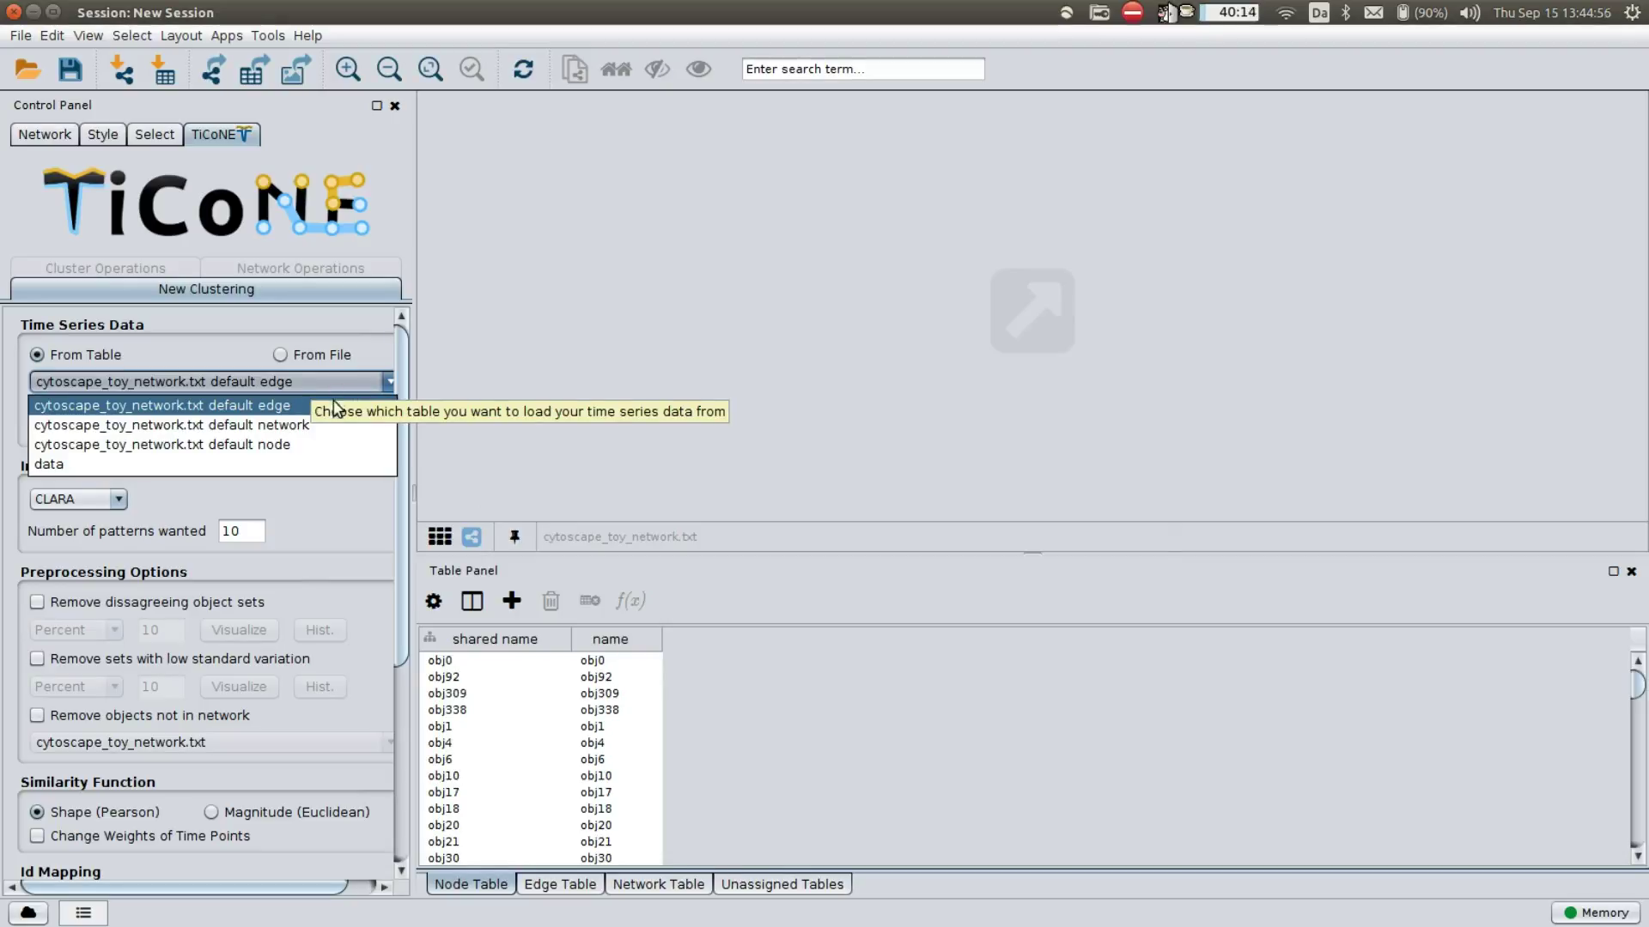
click(311, 464)
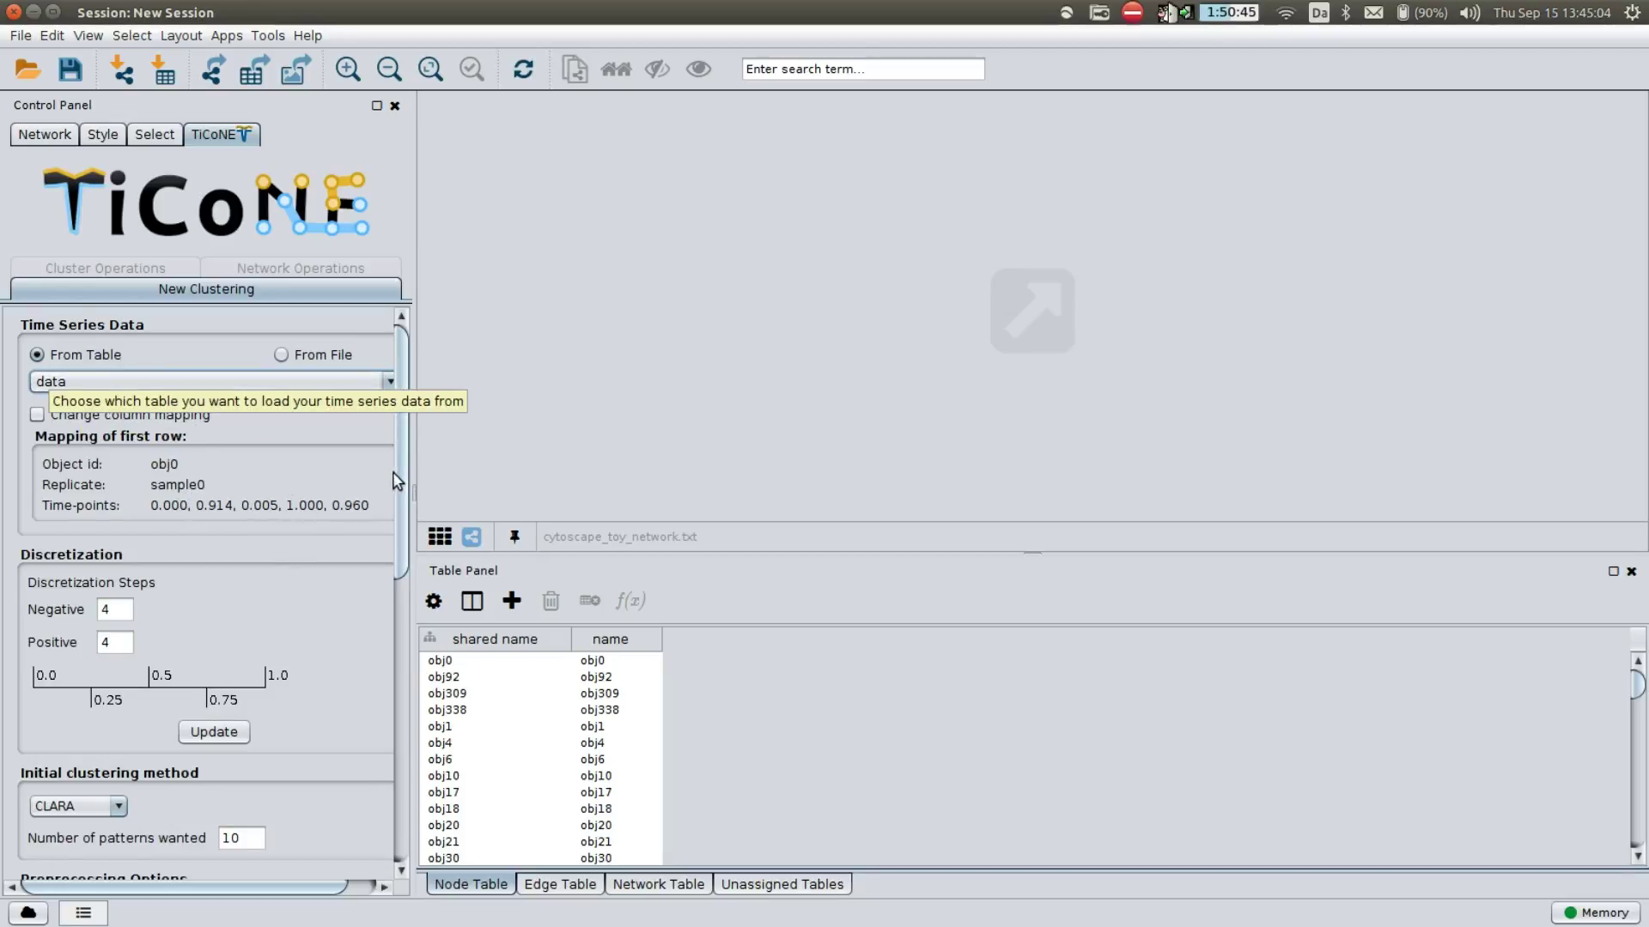
scroll(405, 515, down, 3)
scroll(405, 554, down, 20)
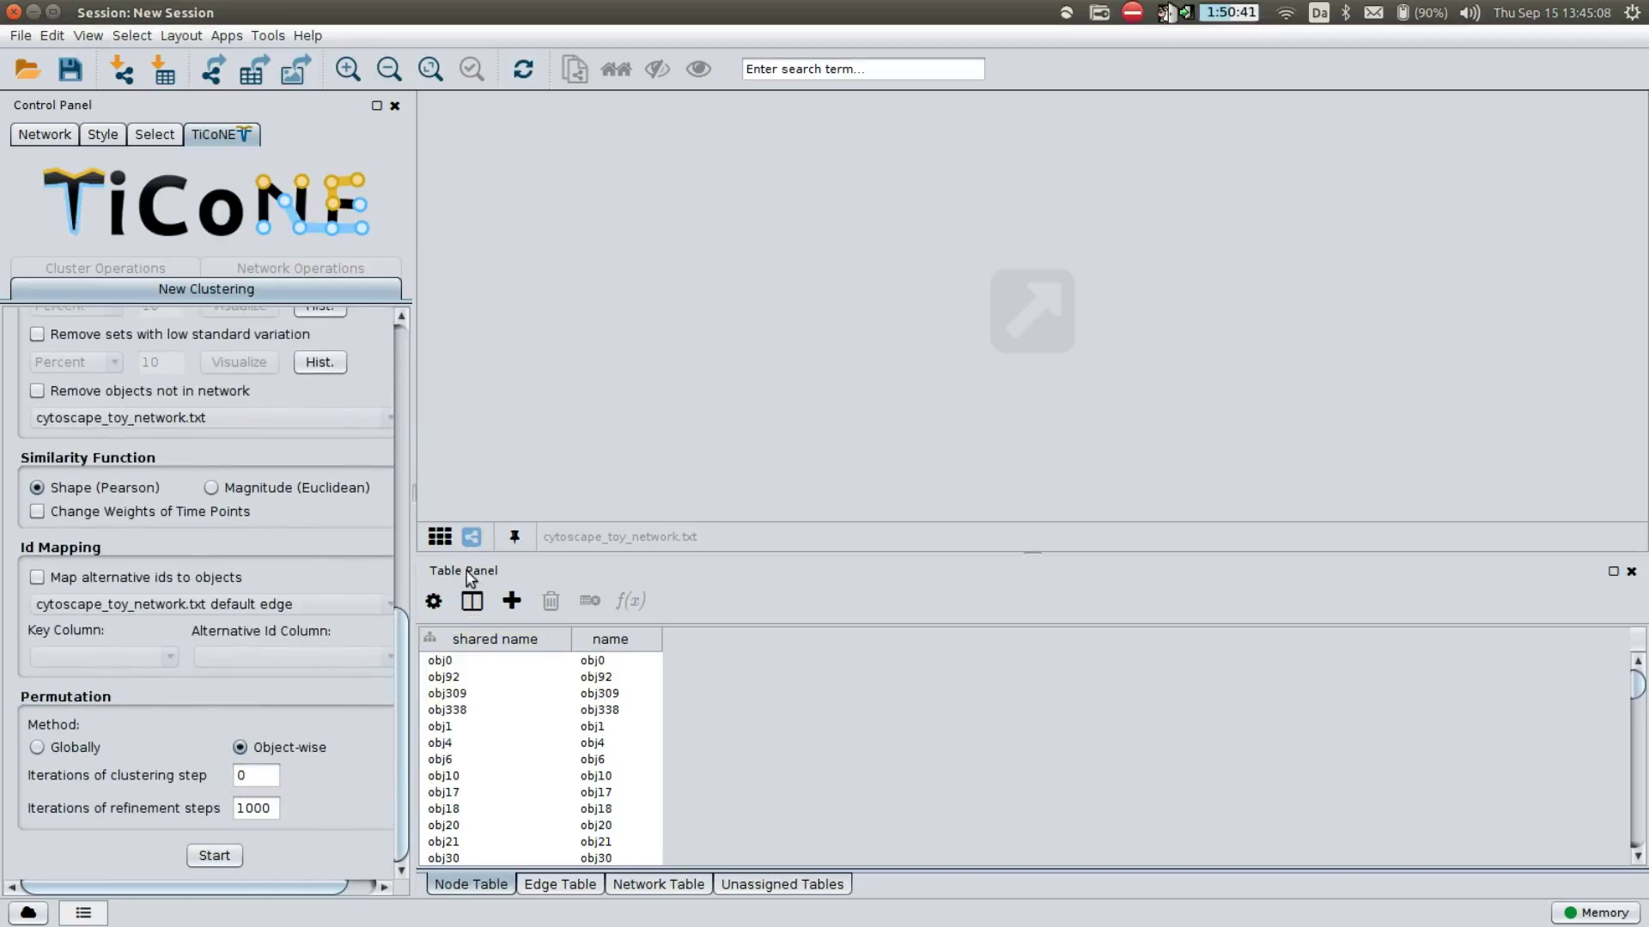
mouse_move(411, 442)
mouse_down()
mouse_move(446, 442)
mouse_move(405, 427)
mouse_up()
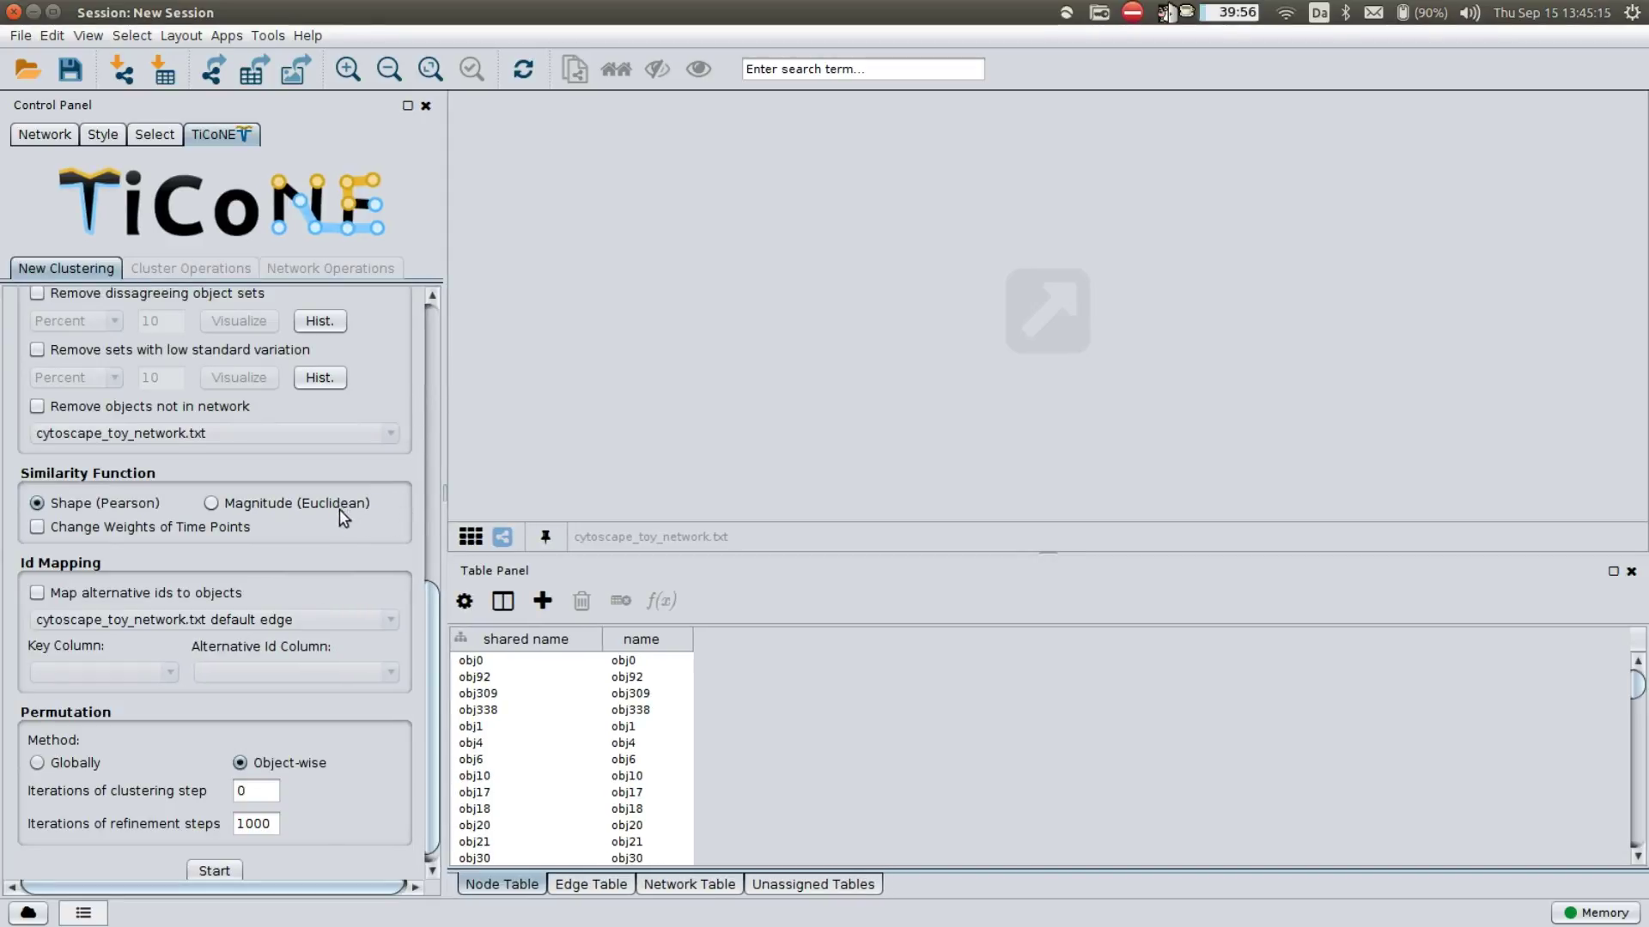
Set the iterations of the clustering step to 1000 and run the clustering
scroll(417, 625, down, 1)
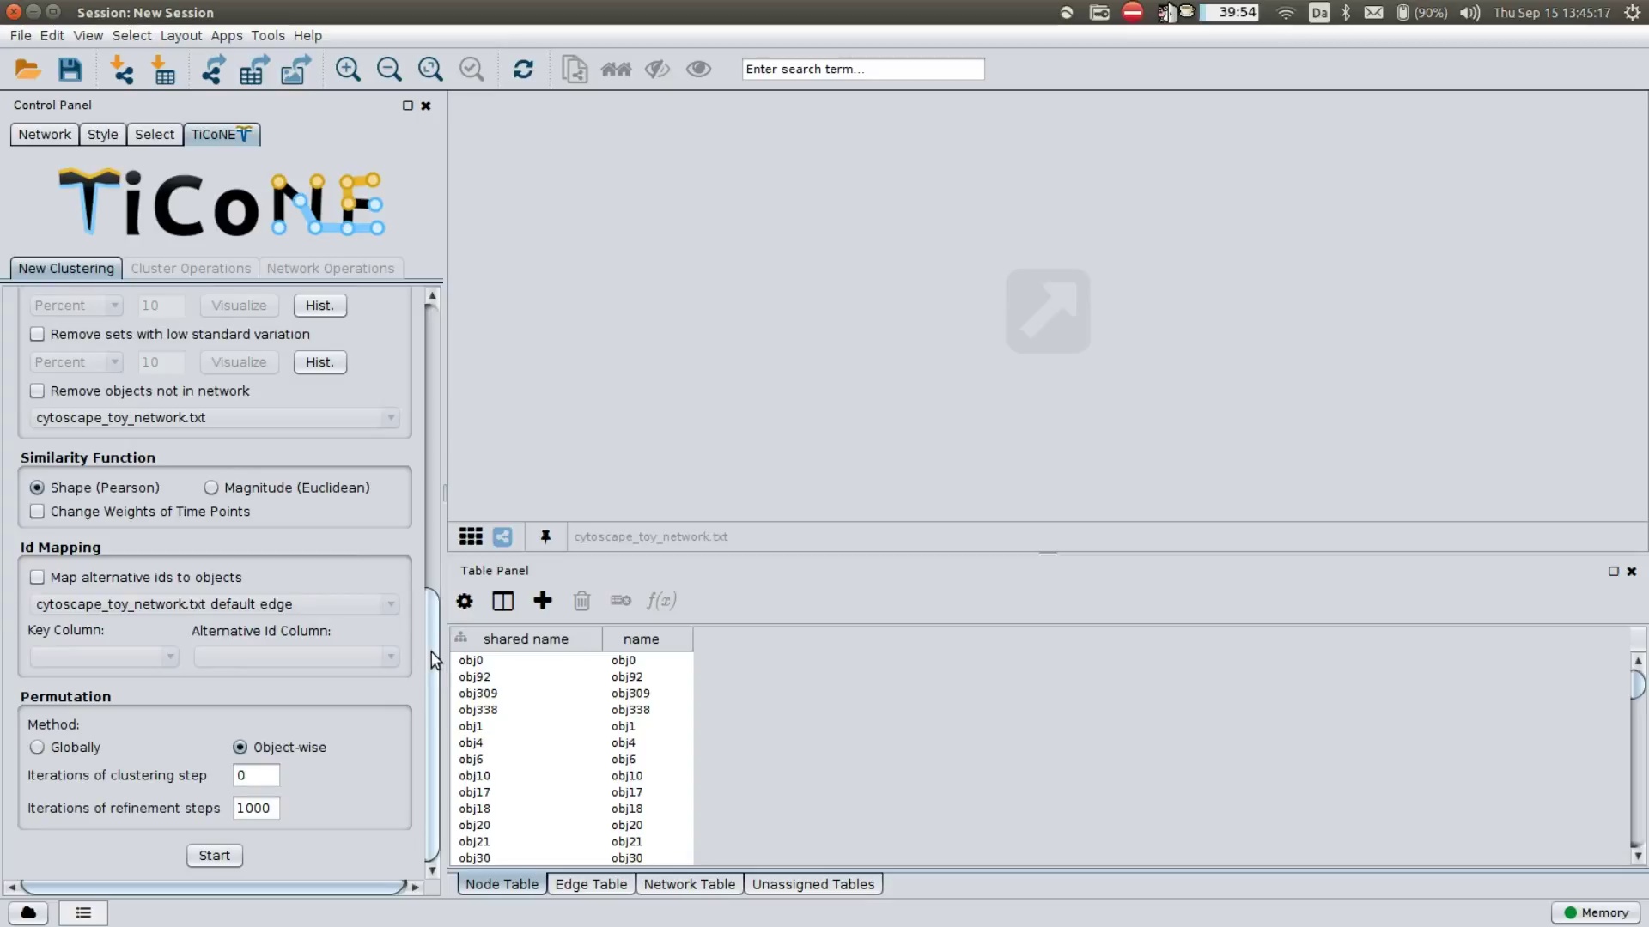
double_click(263, 783)
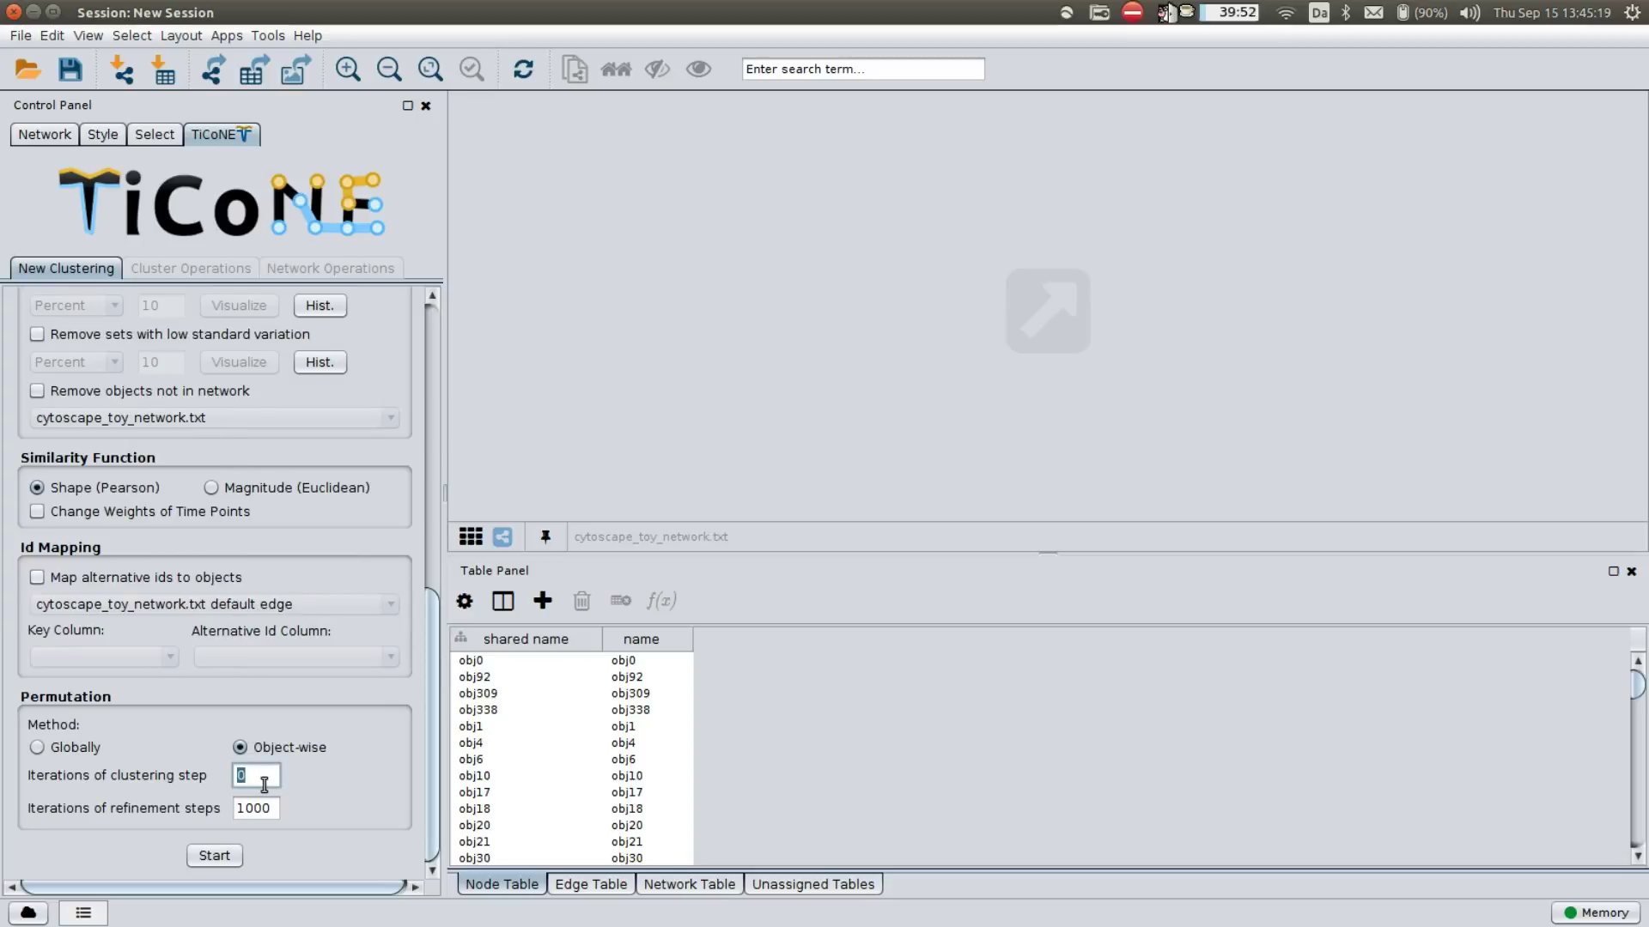
text(1000)
click(215, 855)
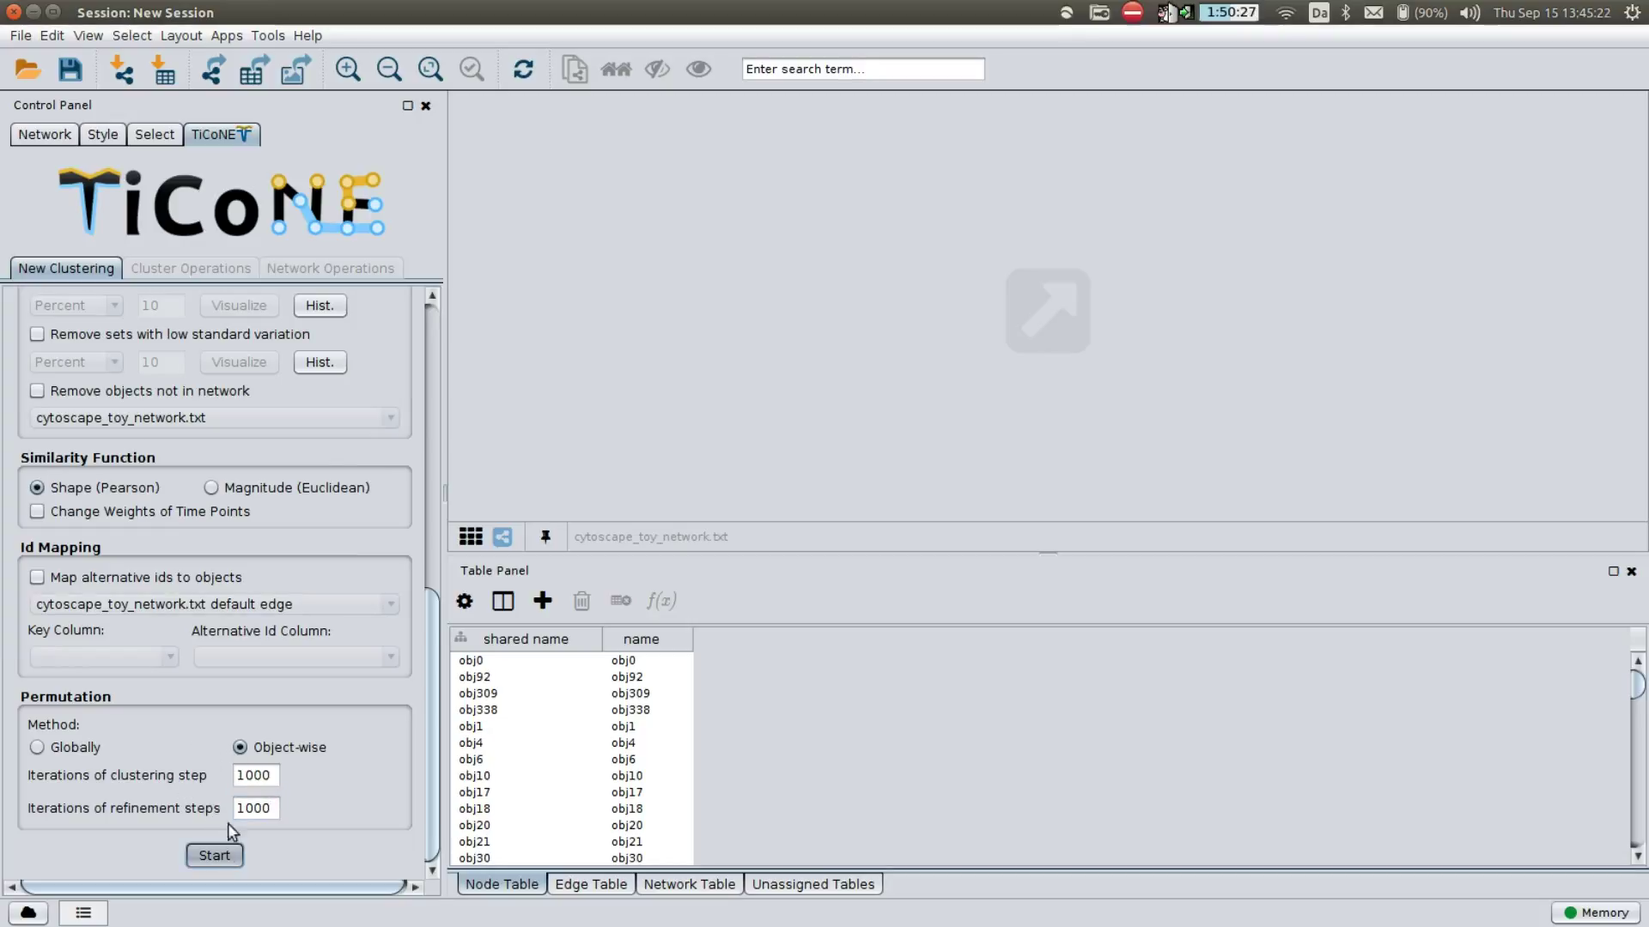
key(Return)
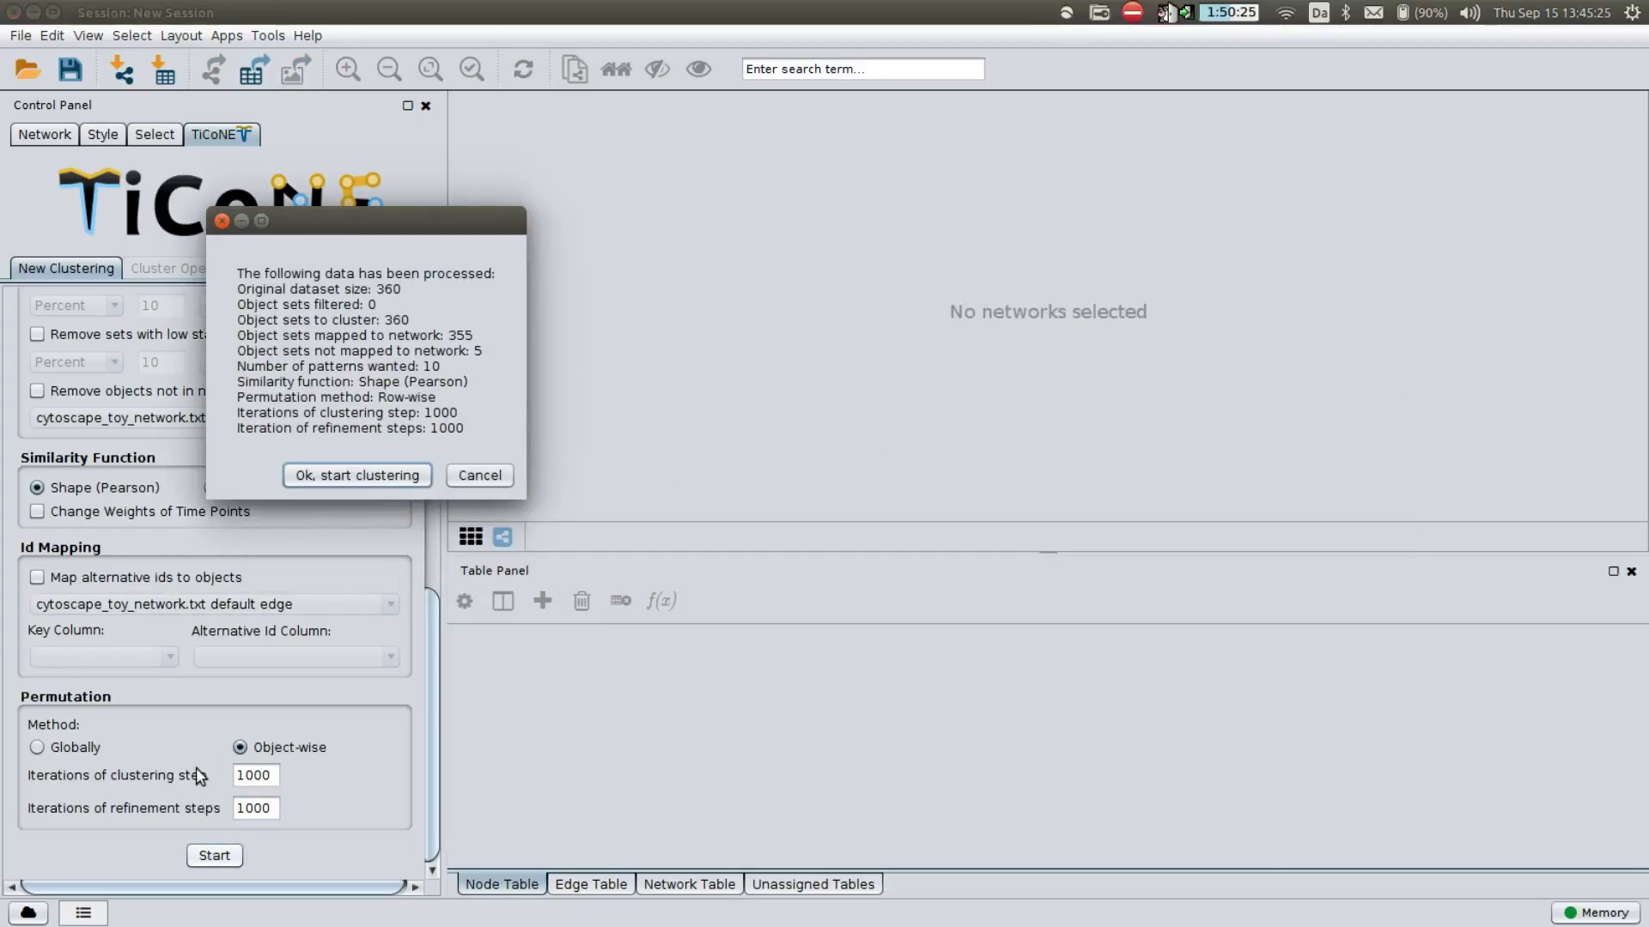
key(Return)
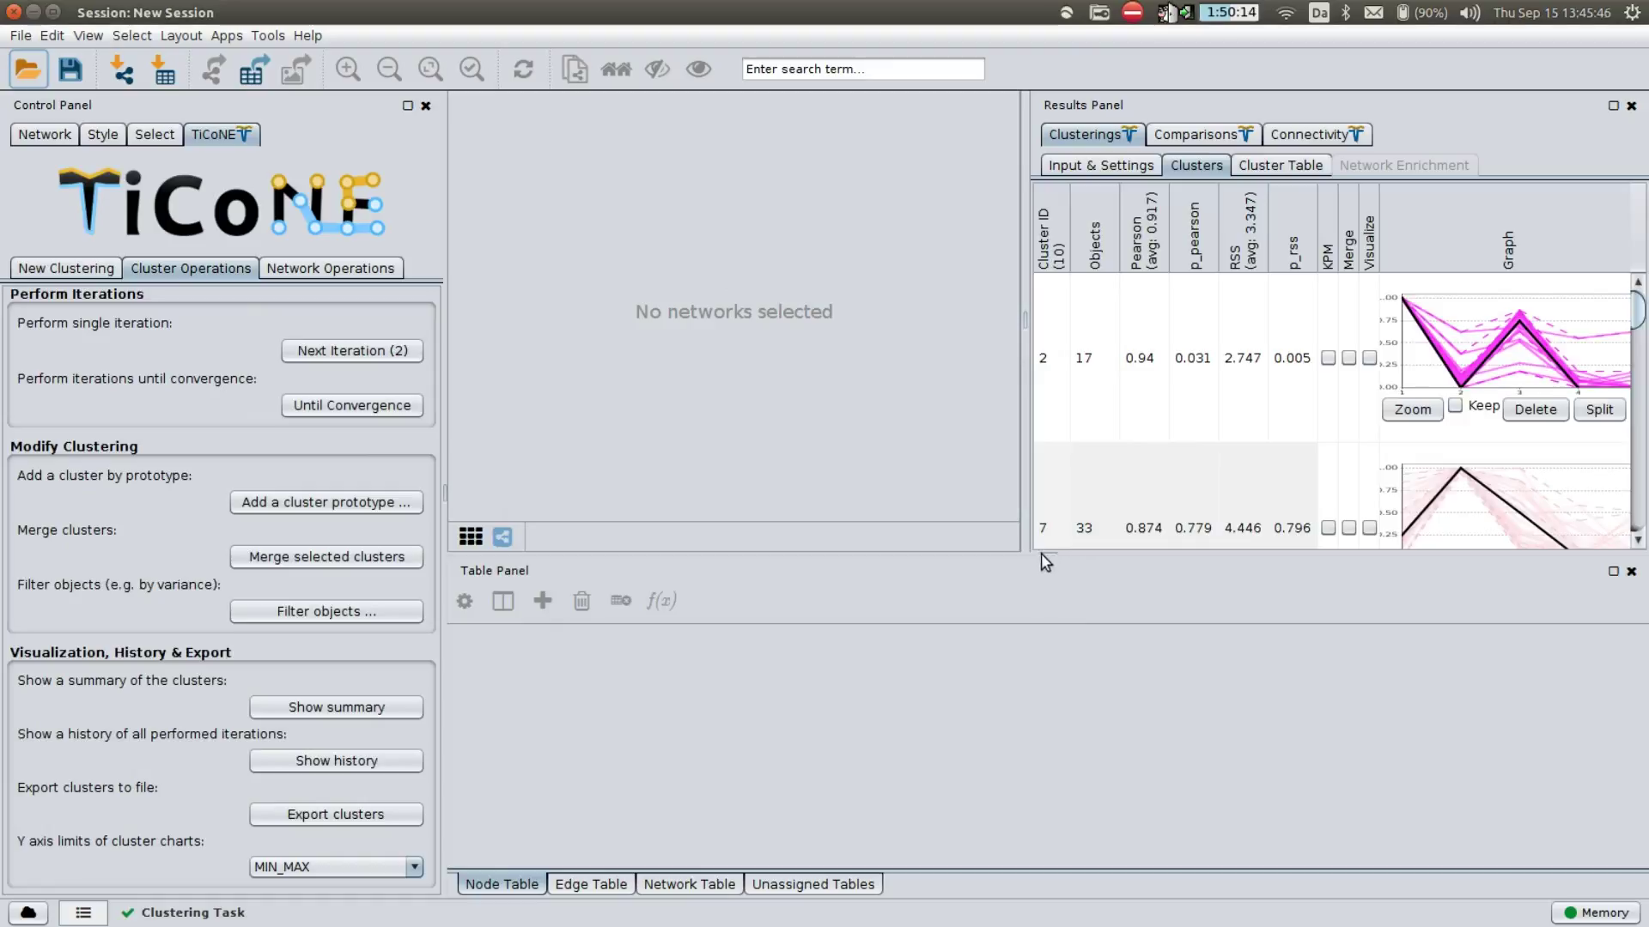
Extend the results area downward over the table area and look through the list of clusters
drag(1044, 558, 1092, 749)
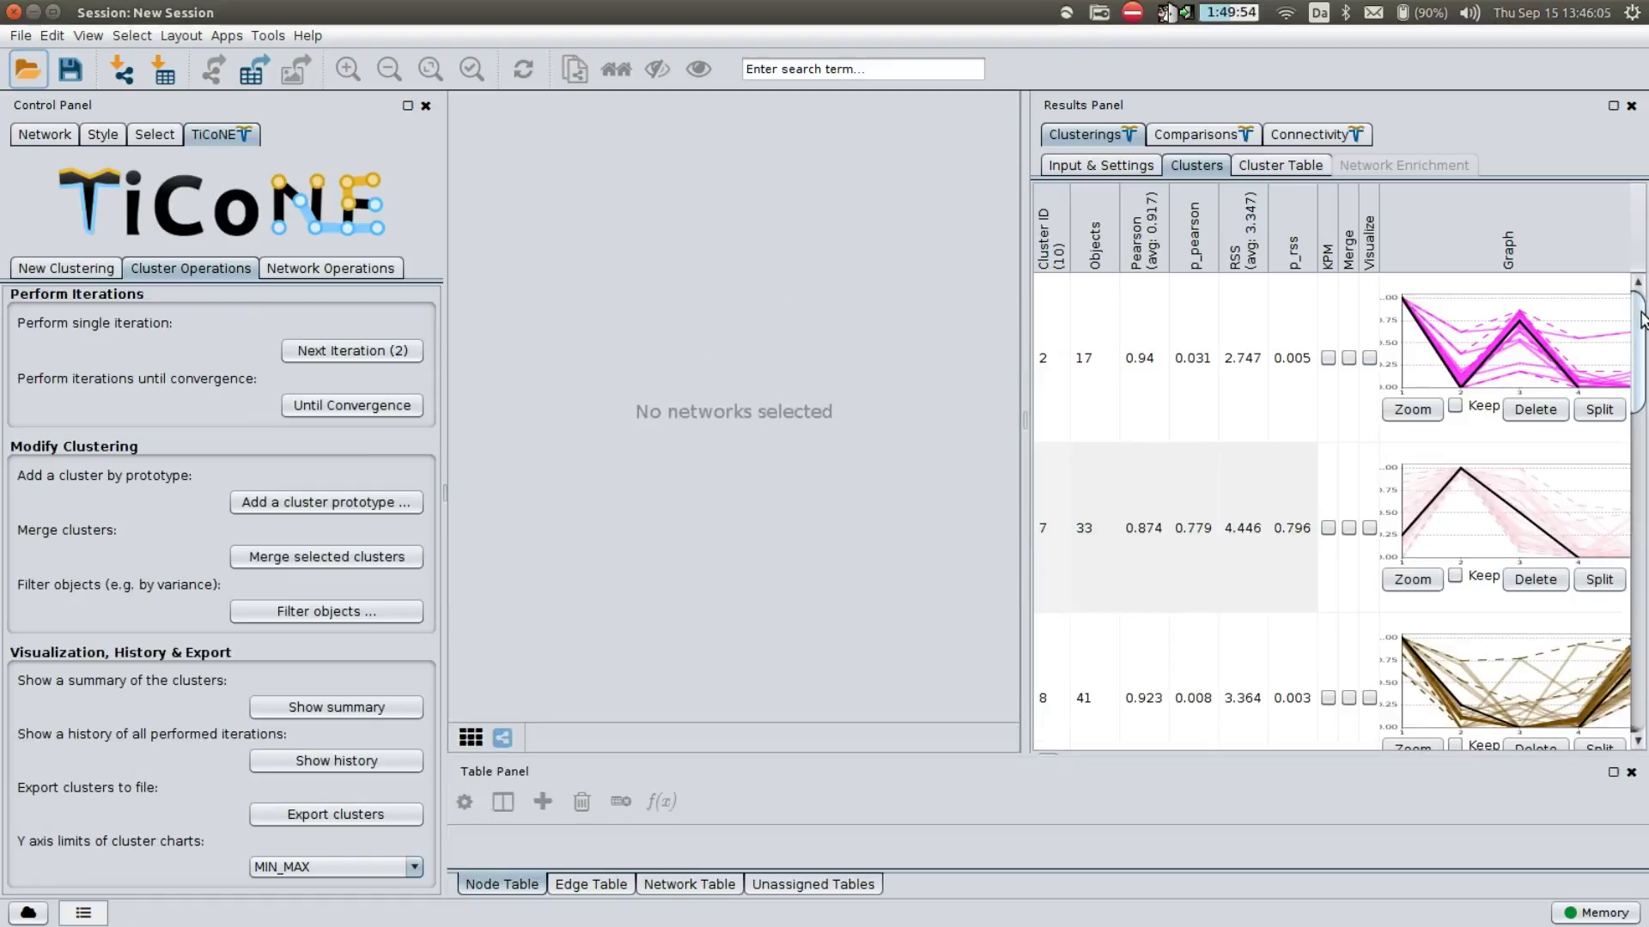
scroll(1640, 678, down, 5)
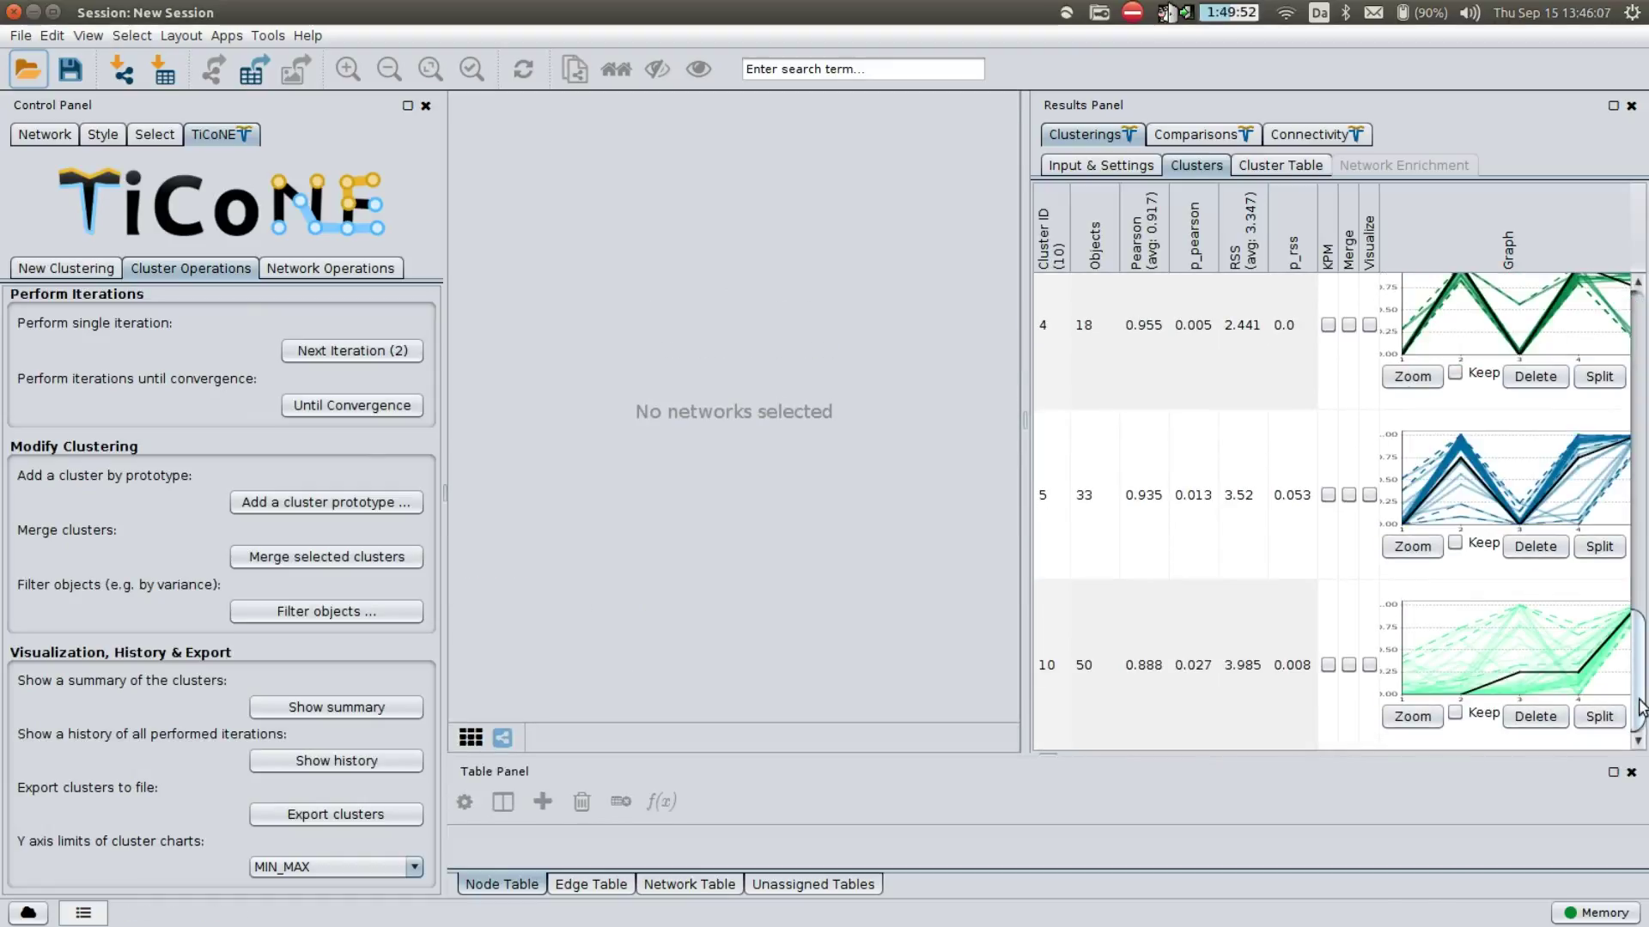
scroll(1641, 687, up, 2)
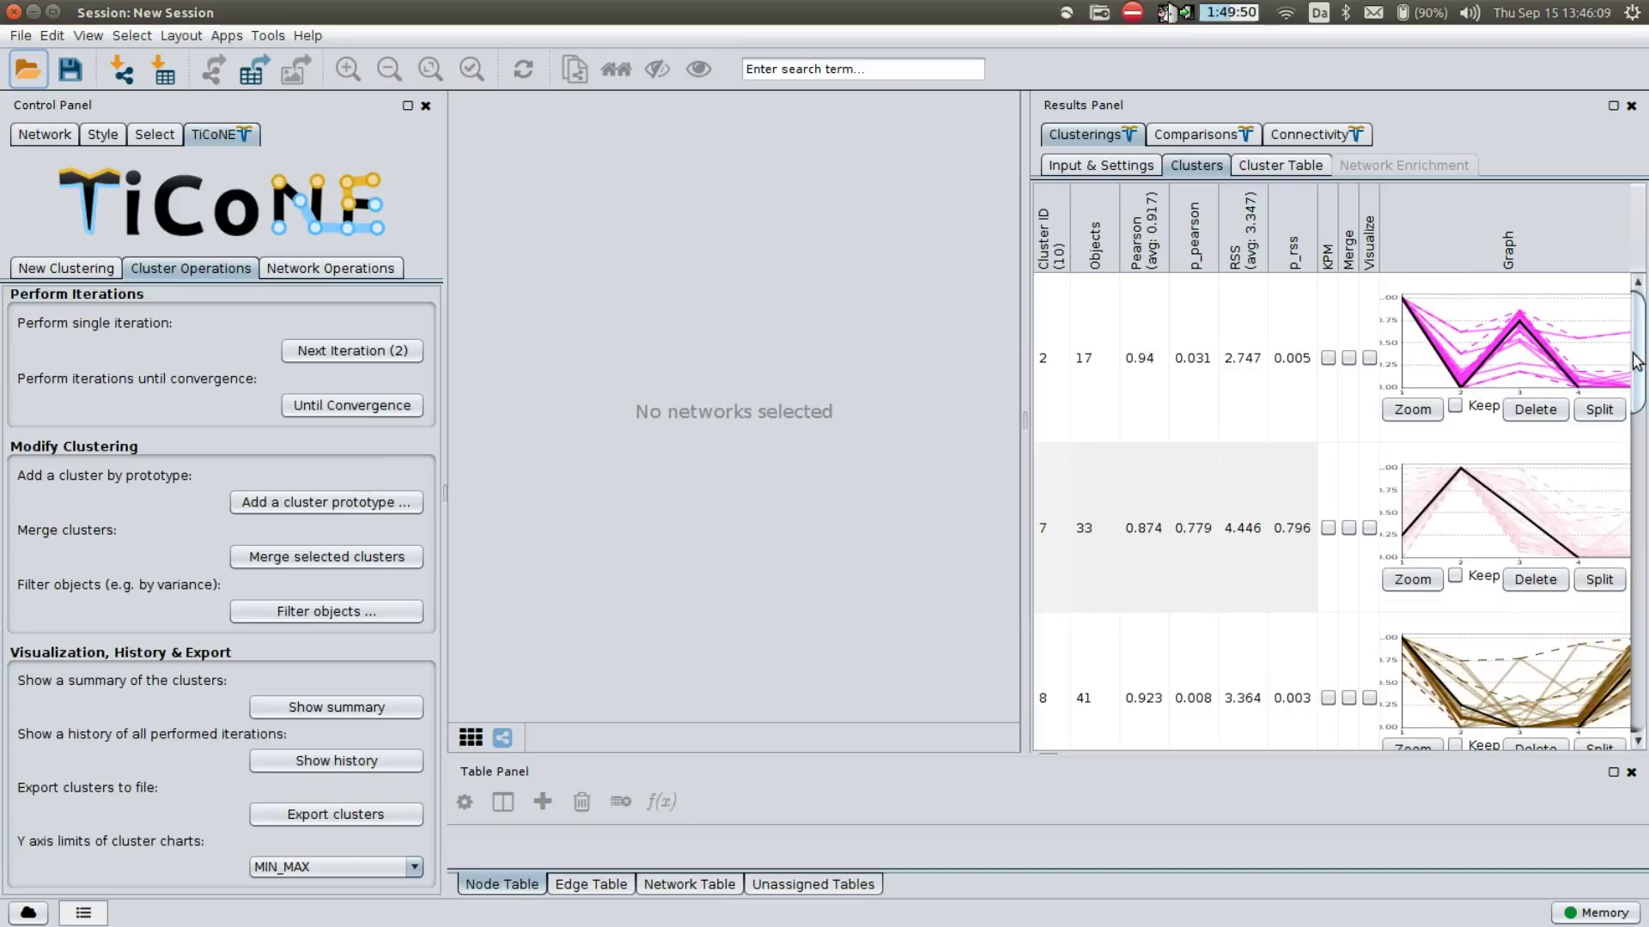
mouse_move(1638, 403)
mouse_down()
mouse_move(1643, 721)
mouse_move(1640, 395)
mouse_up()
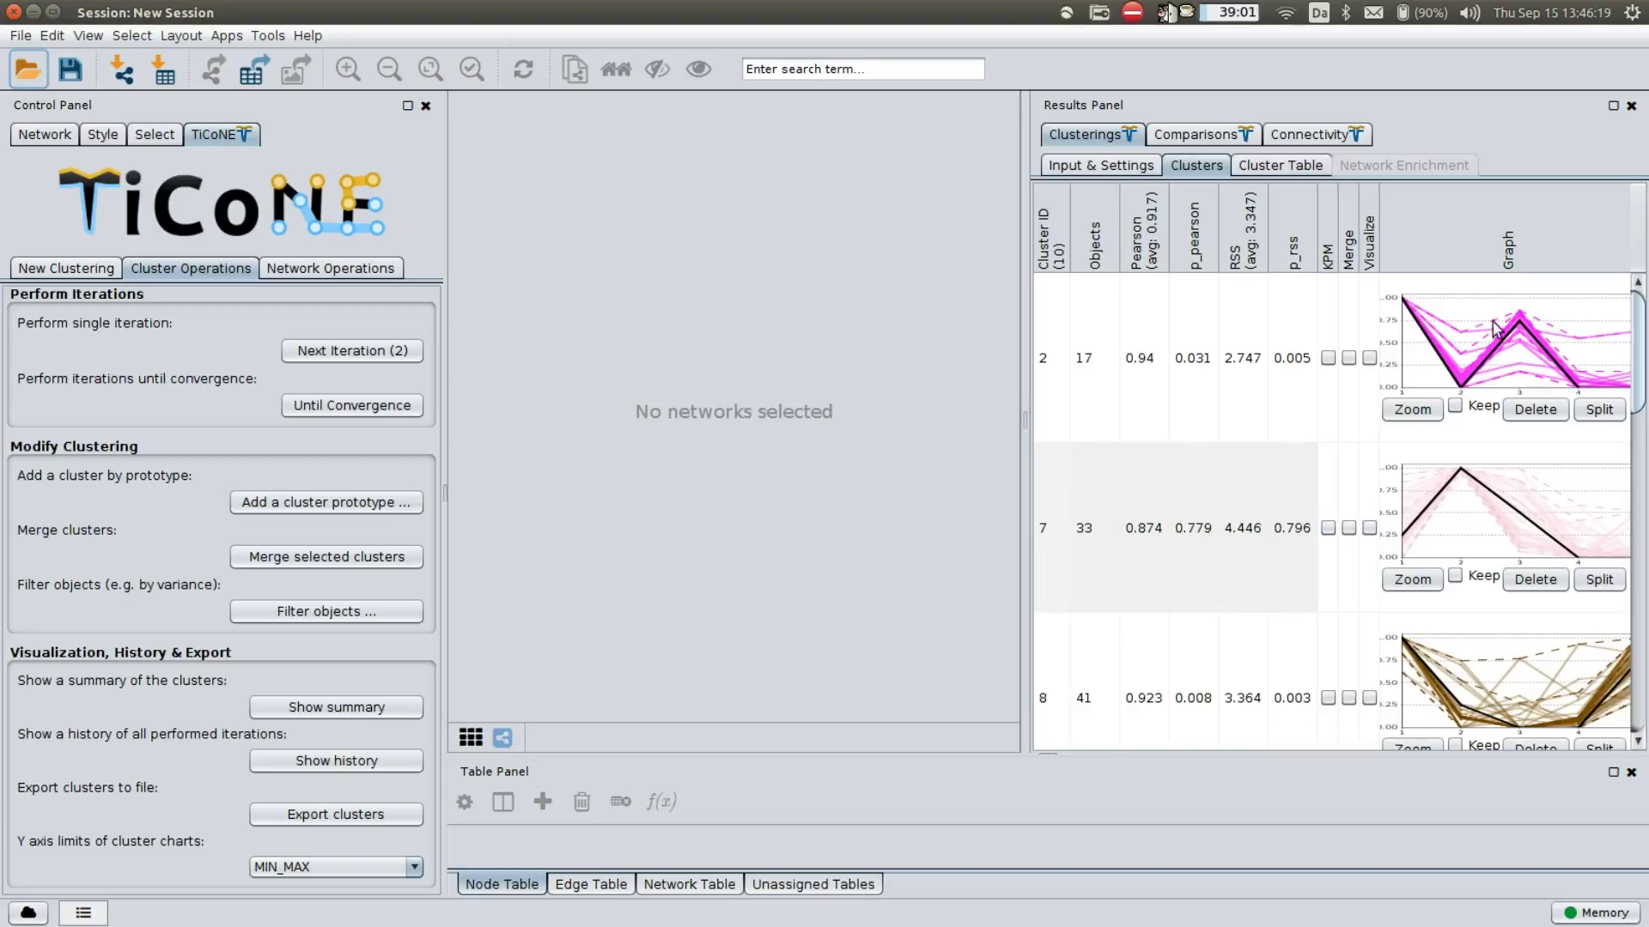
Examine the enlarged chart of cluster 2 and close it
click(1412, 410)
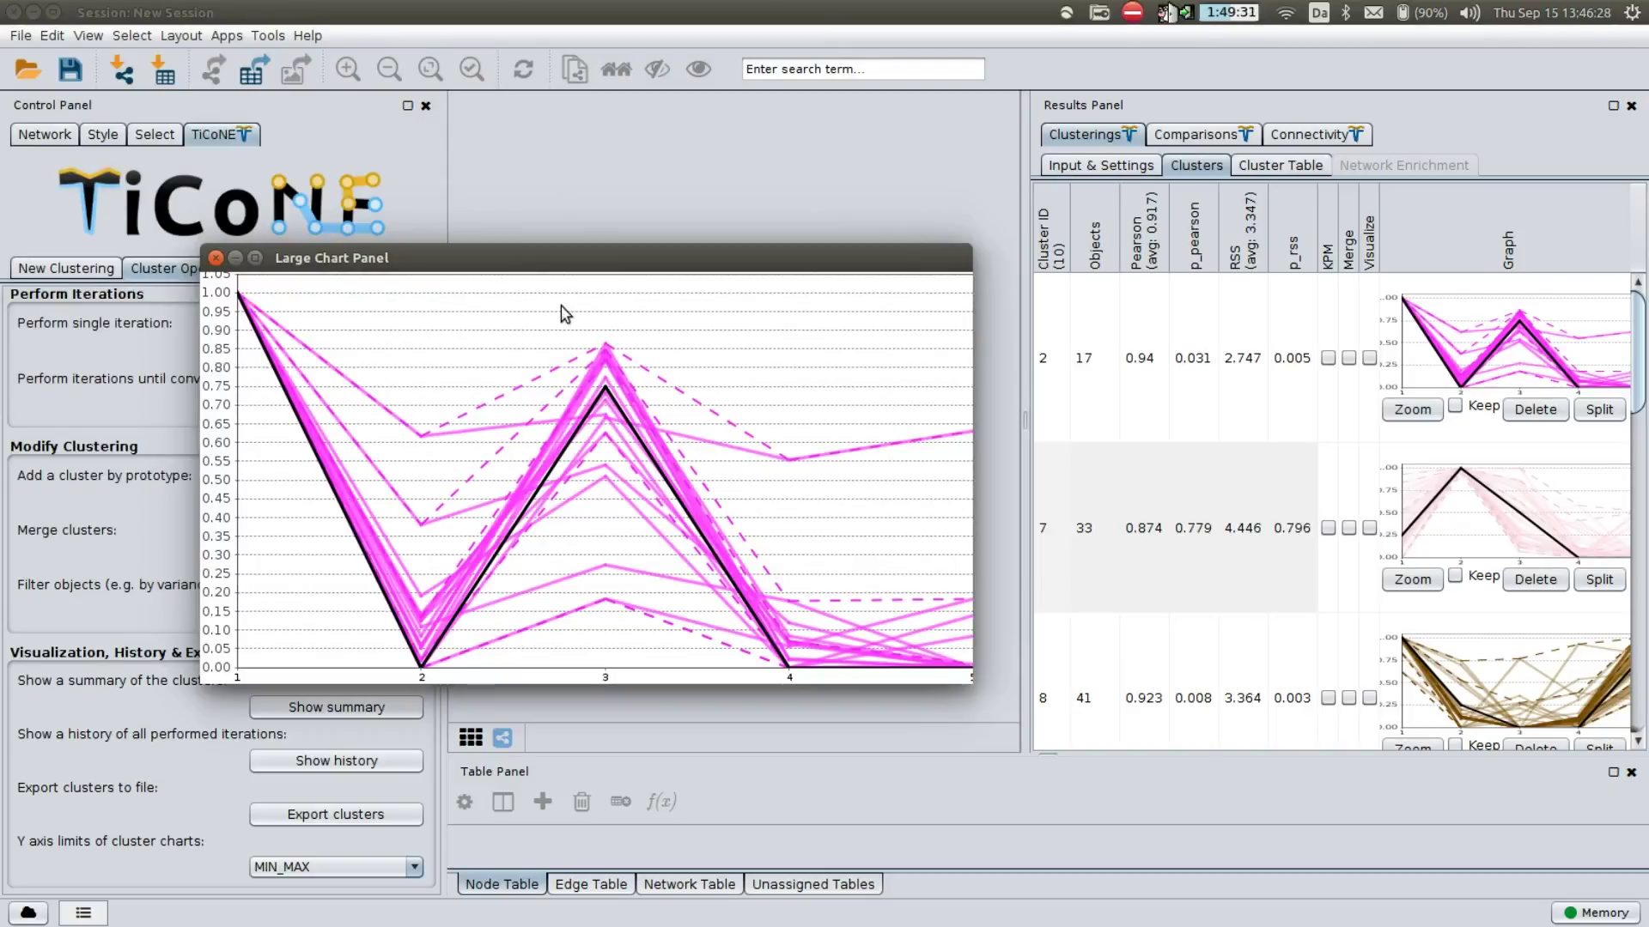
drag(642, 258, 648, 229)
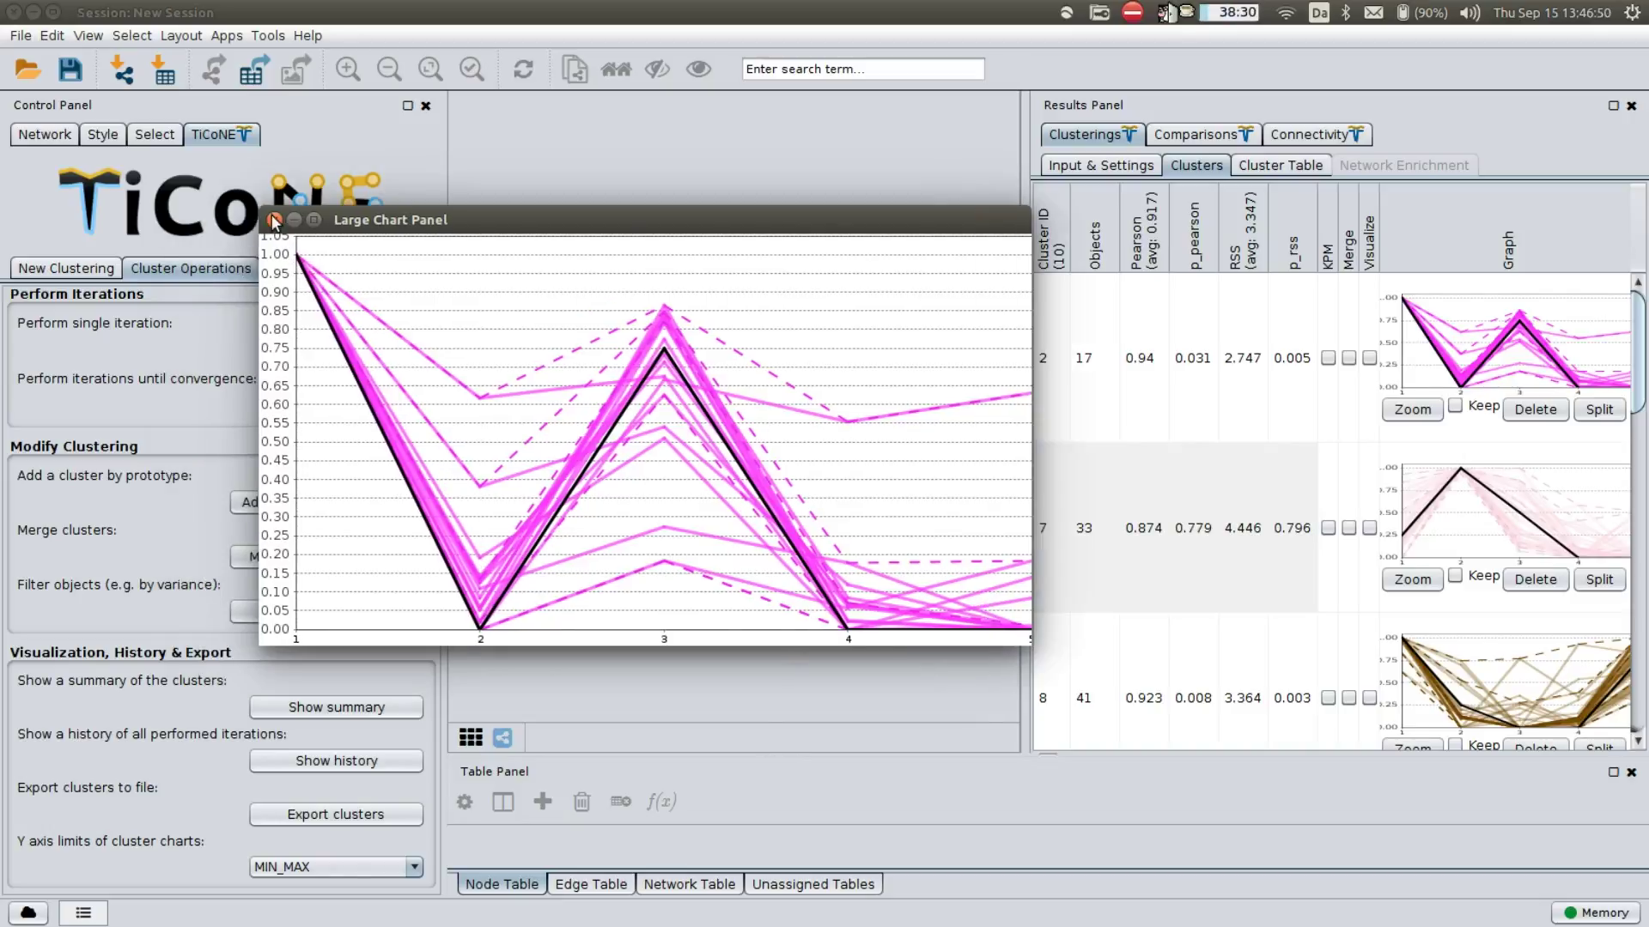
click(222, 230)
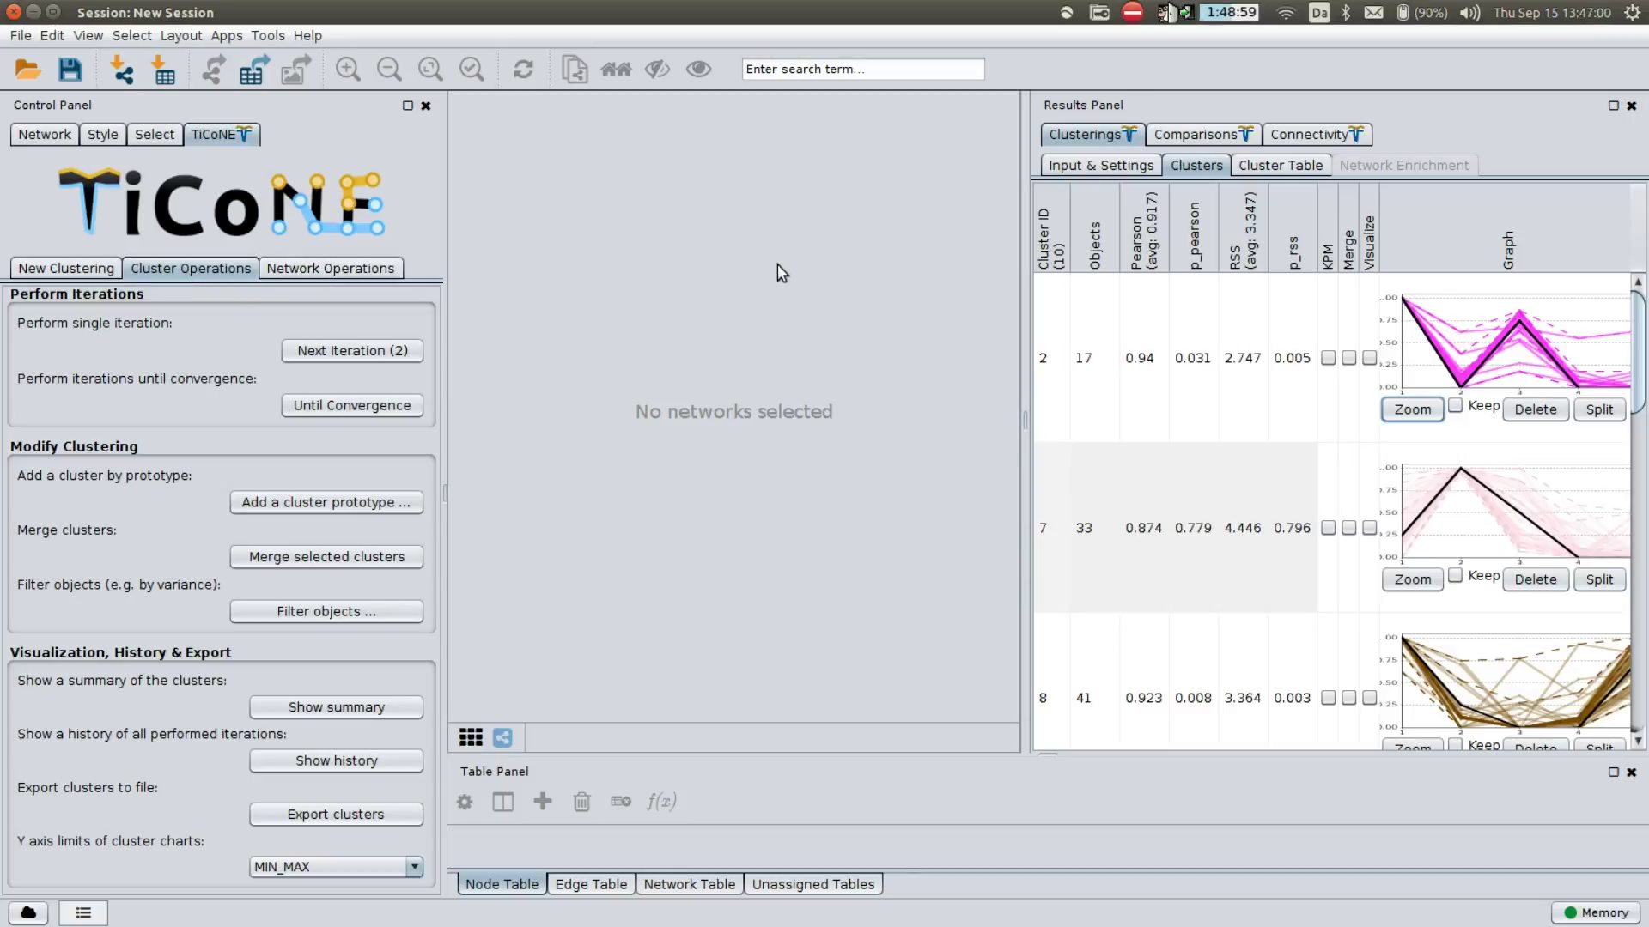
Display the cytoscape_toy_network.txt network and colorize its nodes by the clusters, with all of them marked for visualization
click(44, 135)
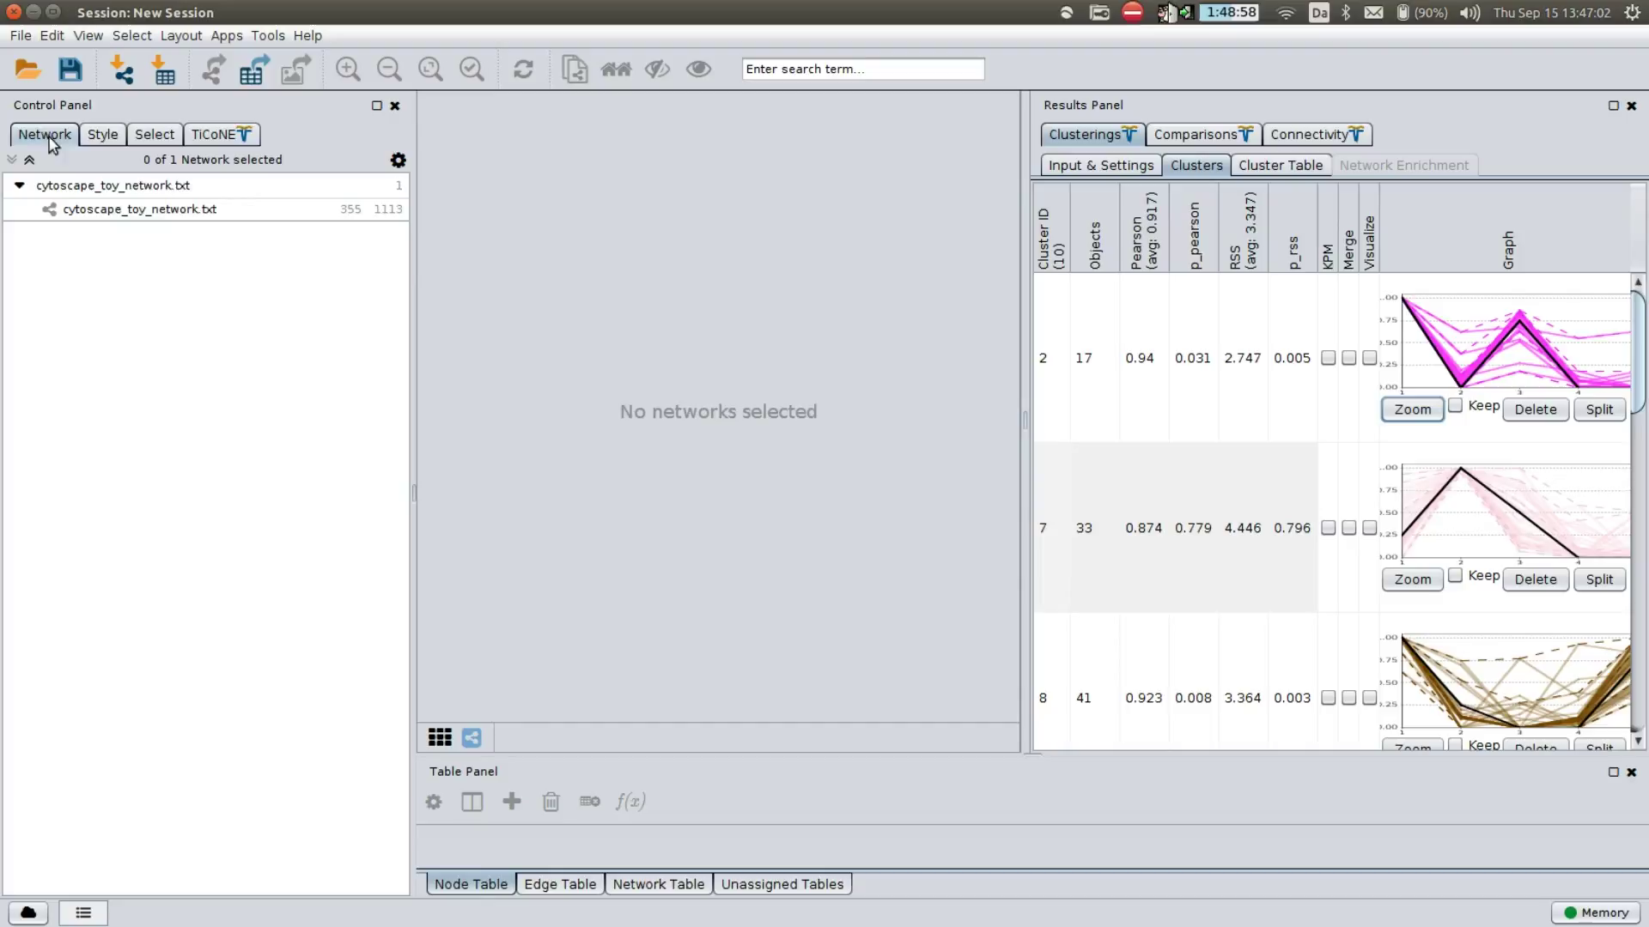
click(121, 209)
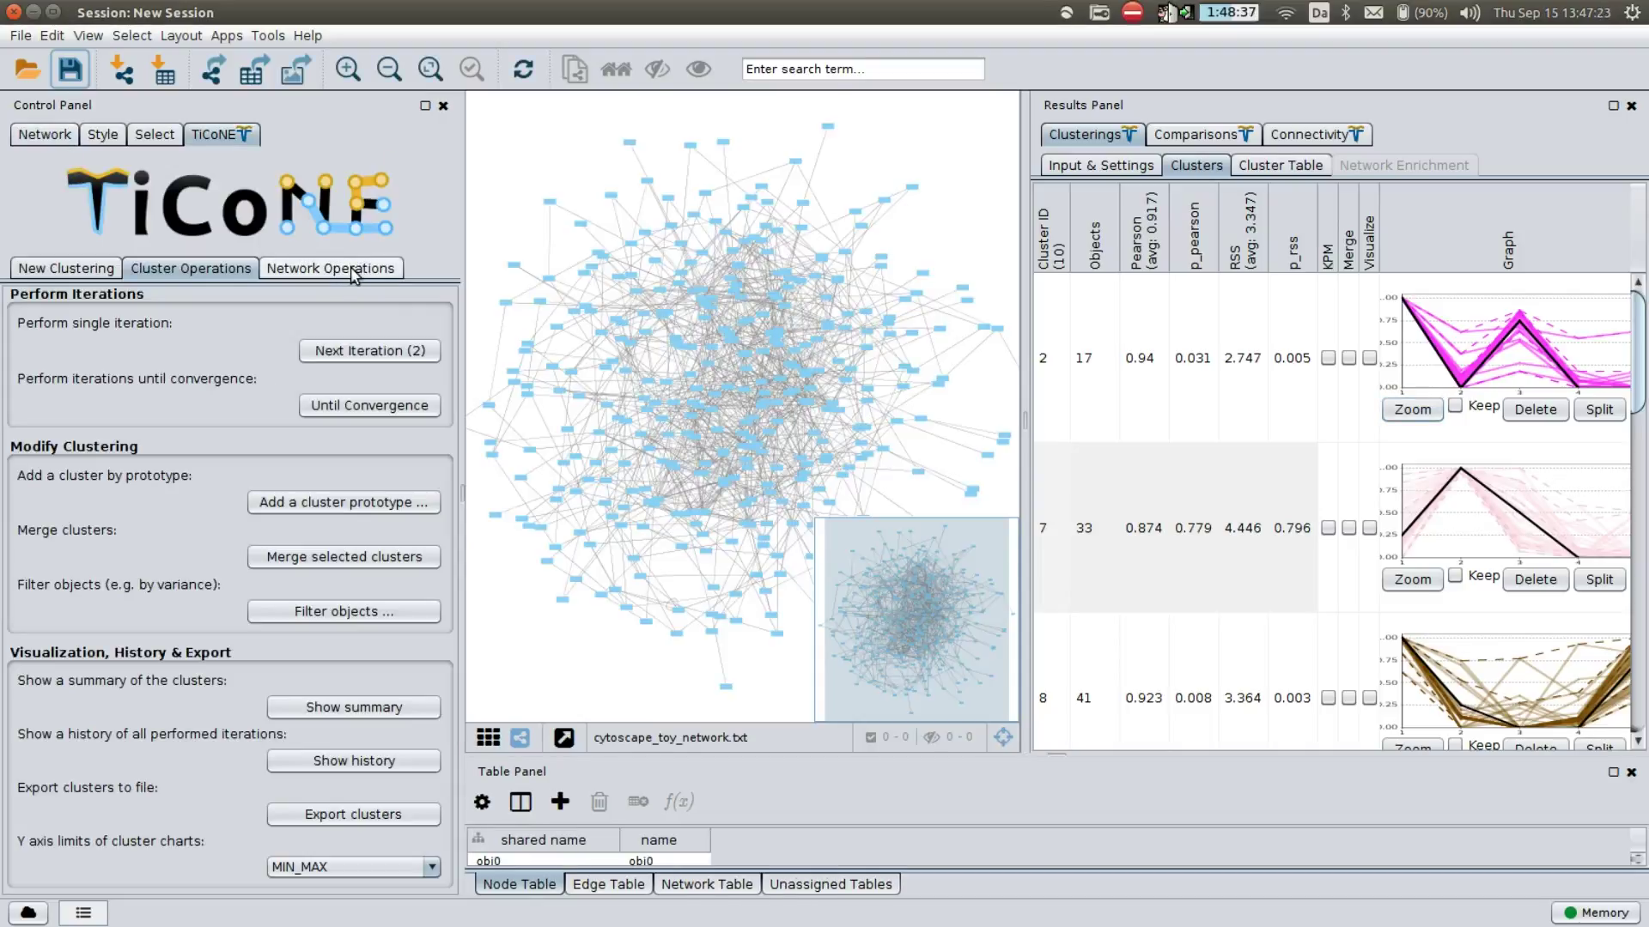
click(352, 273)
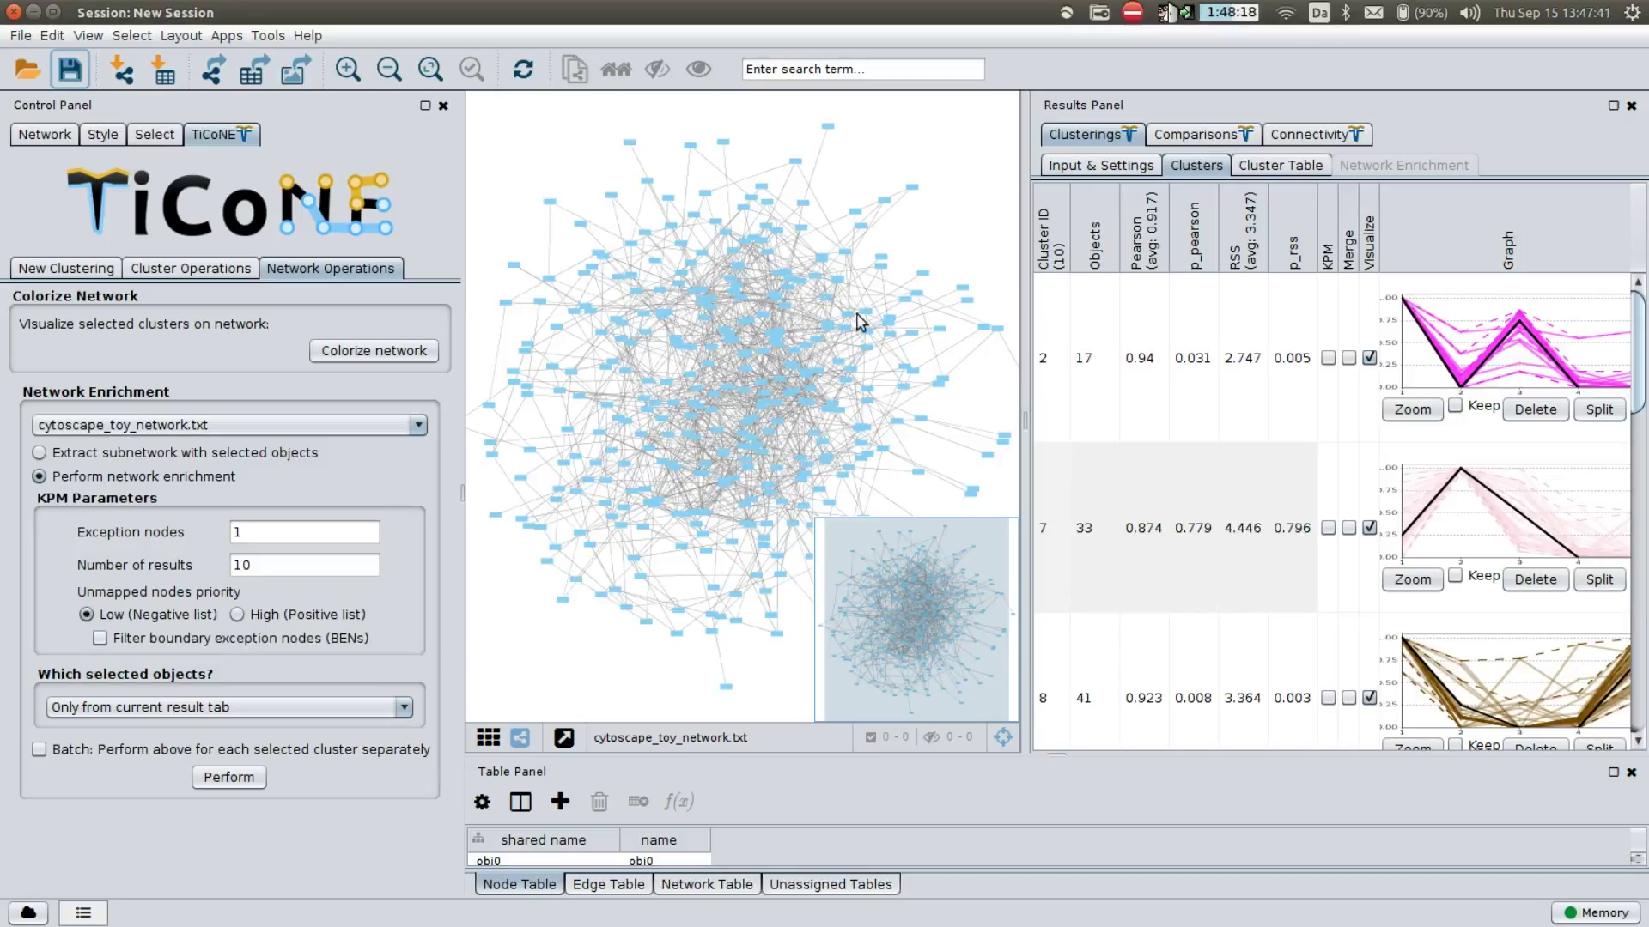
click(431, 350)
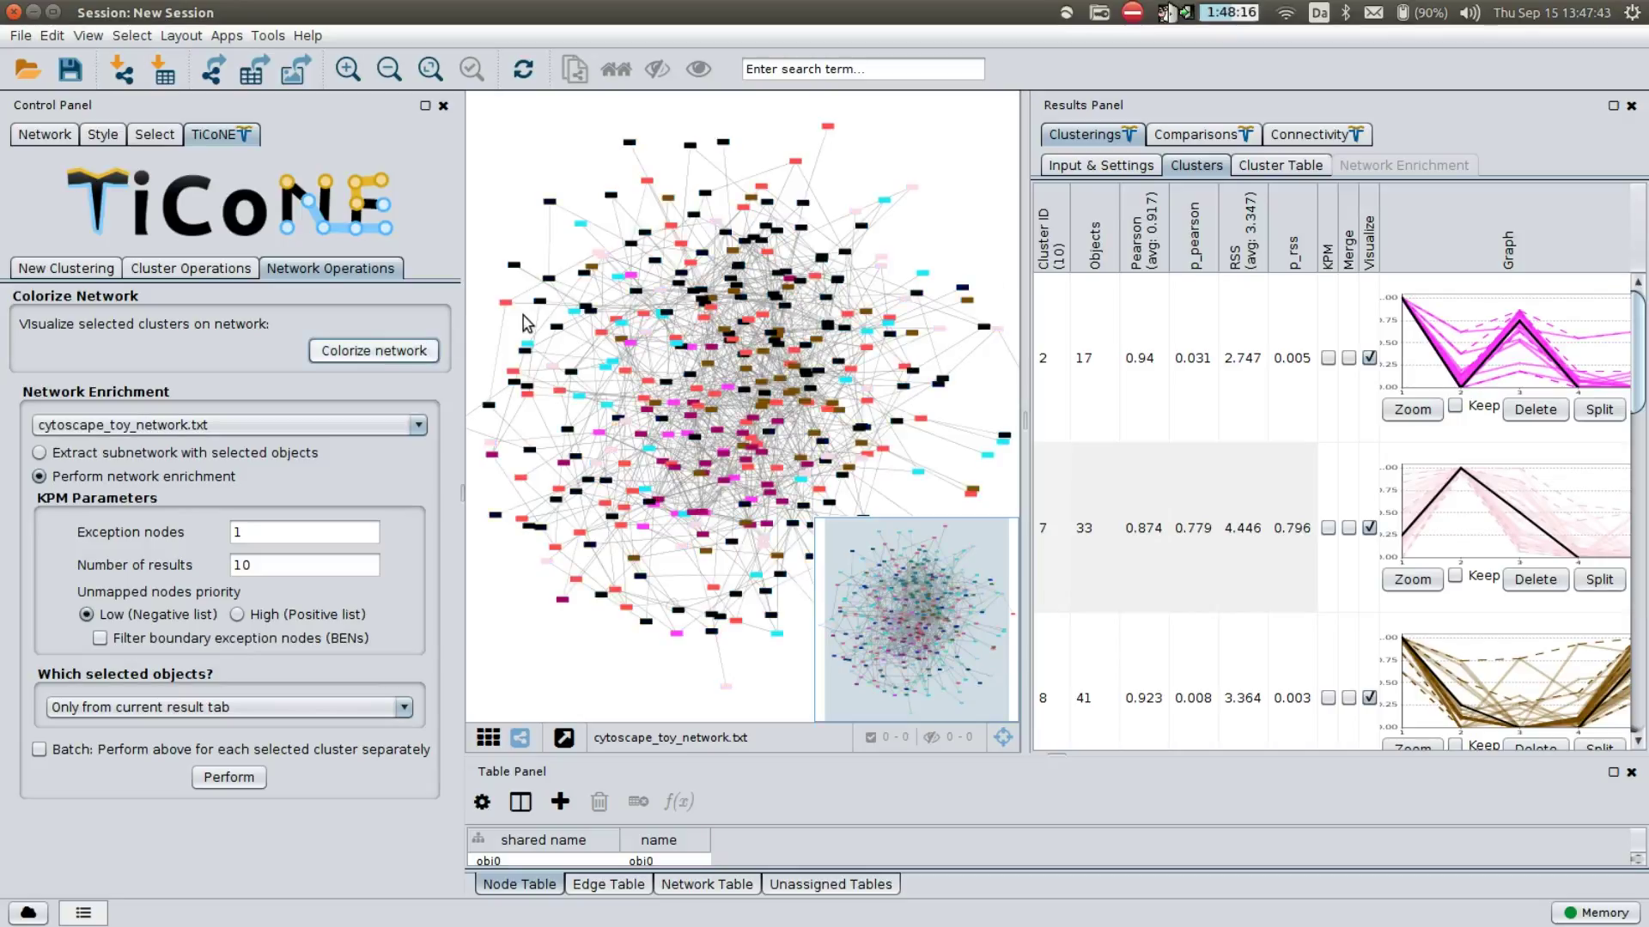
Detach the colorized network view into its own window
click(563, 738)
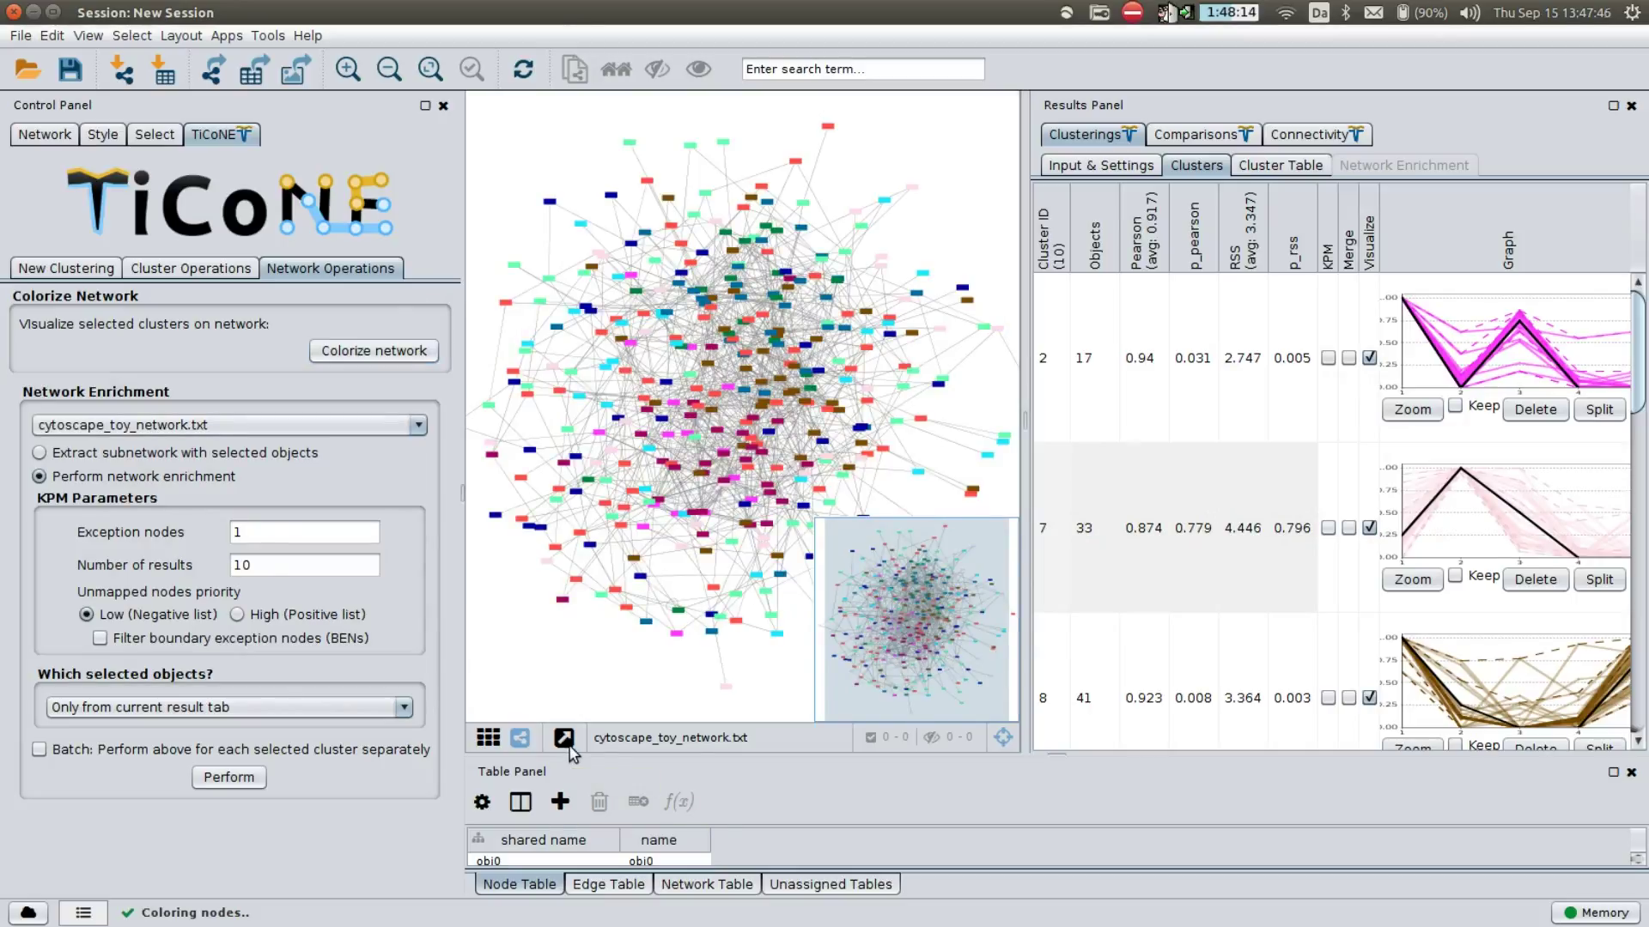
double_click(443, 49)
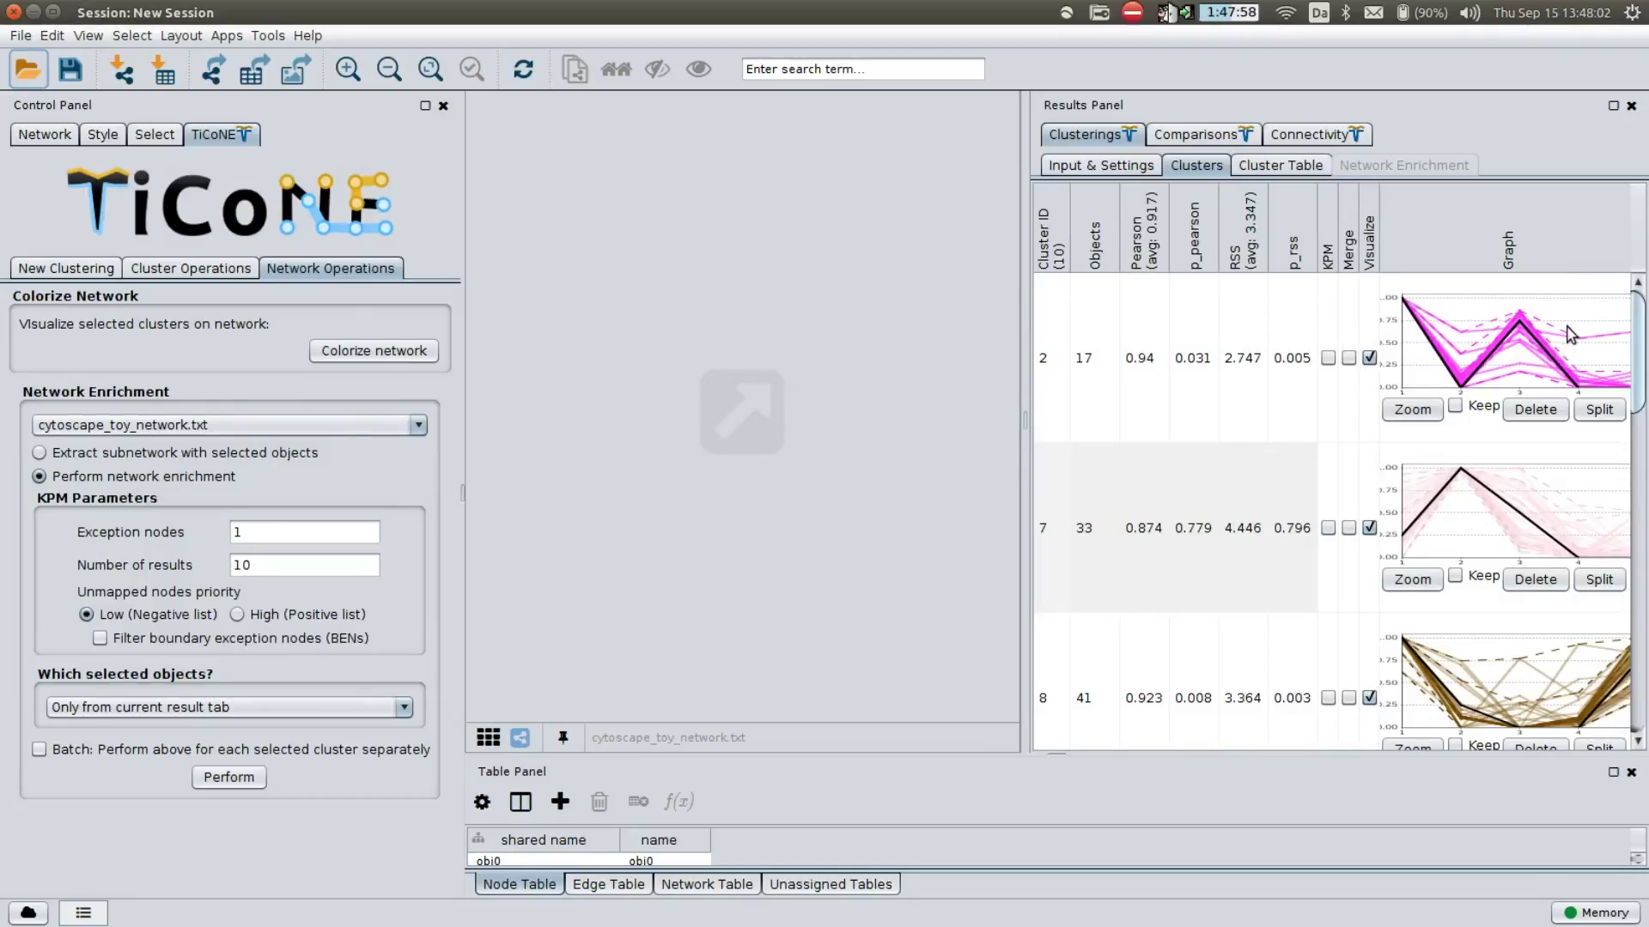
Mark clusters 2 and 6 for merging and merge them into one cluster
mouse_move(1640, 327)
mouse_down()
mouse_move(1643, 558)
mouse_move(1614, 311)
mouse_up()
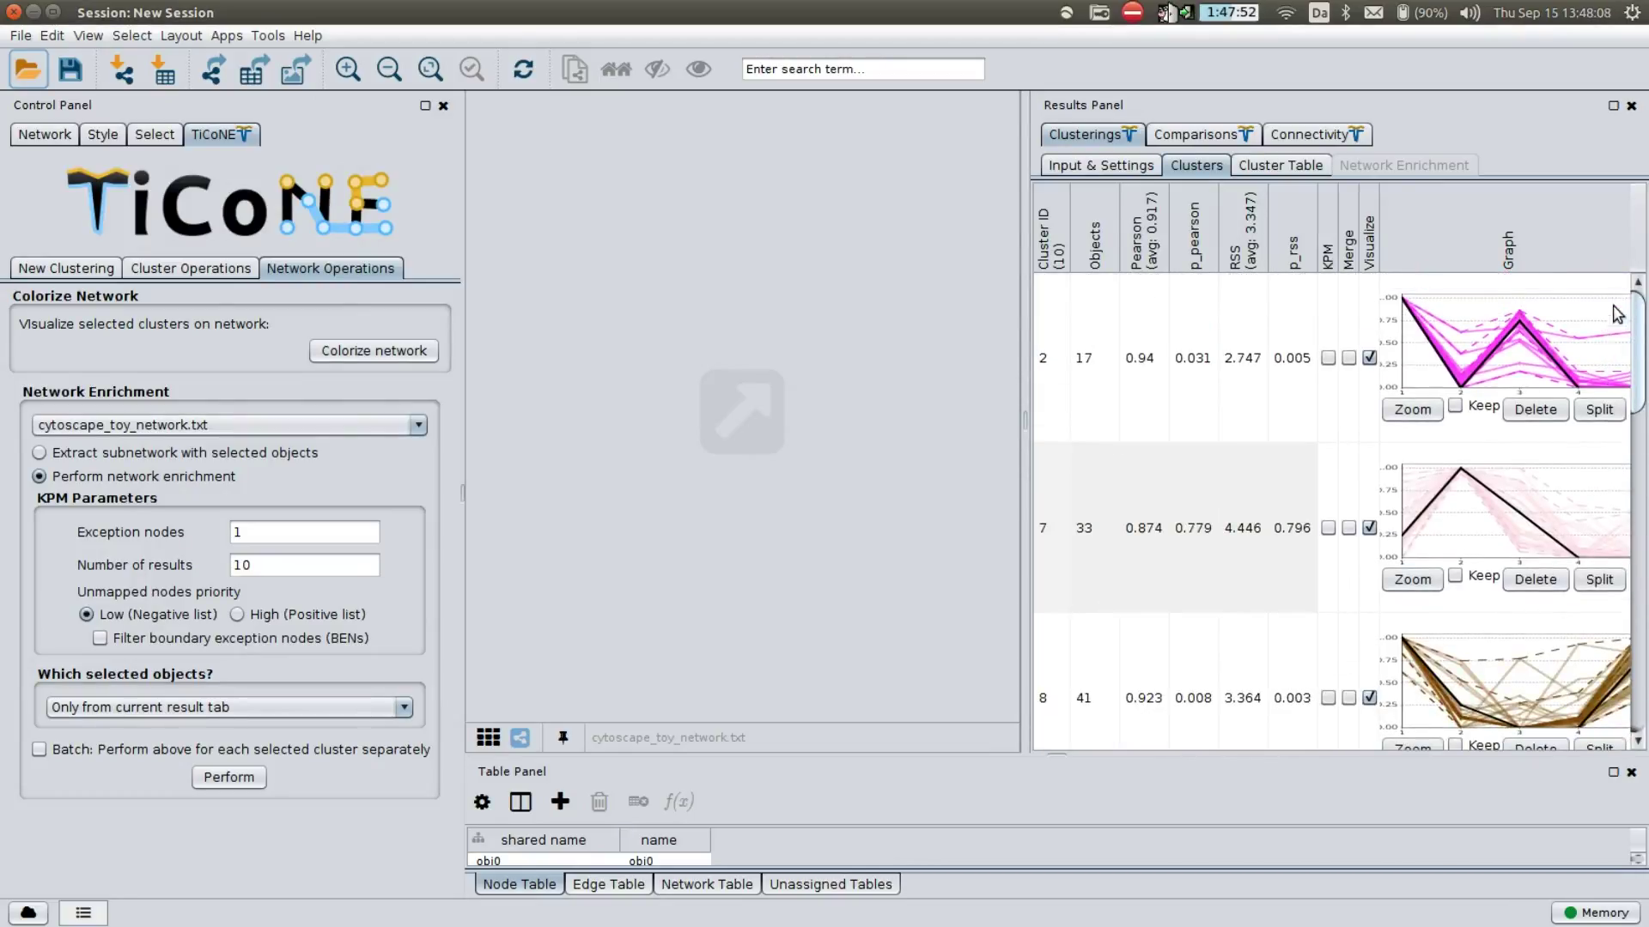
click(1349, 357)
drag(1639, 320, 1629, 524)
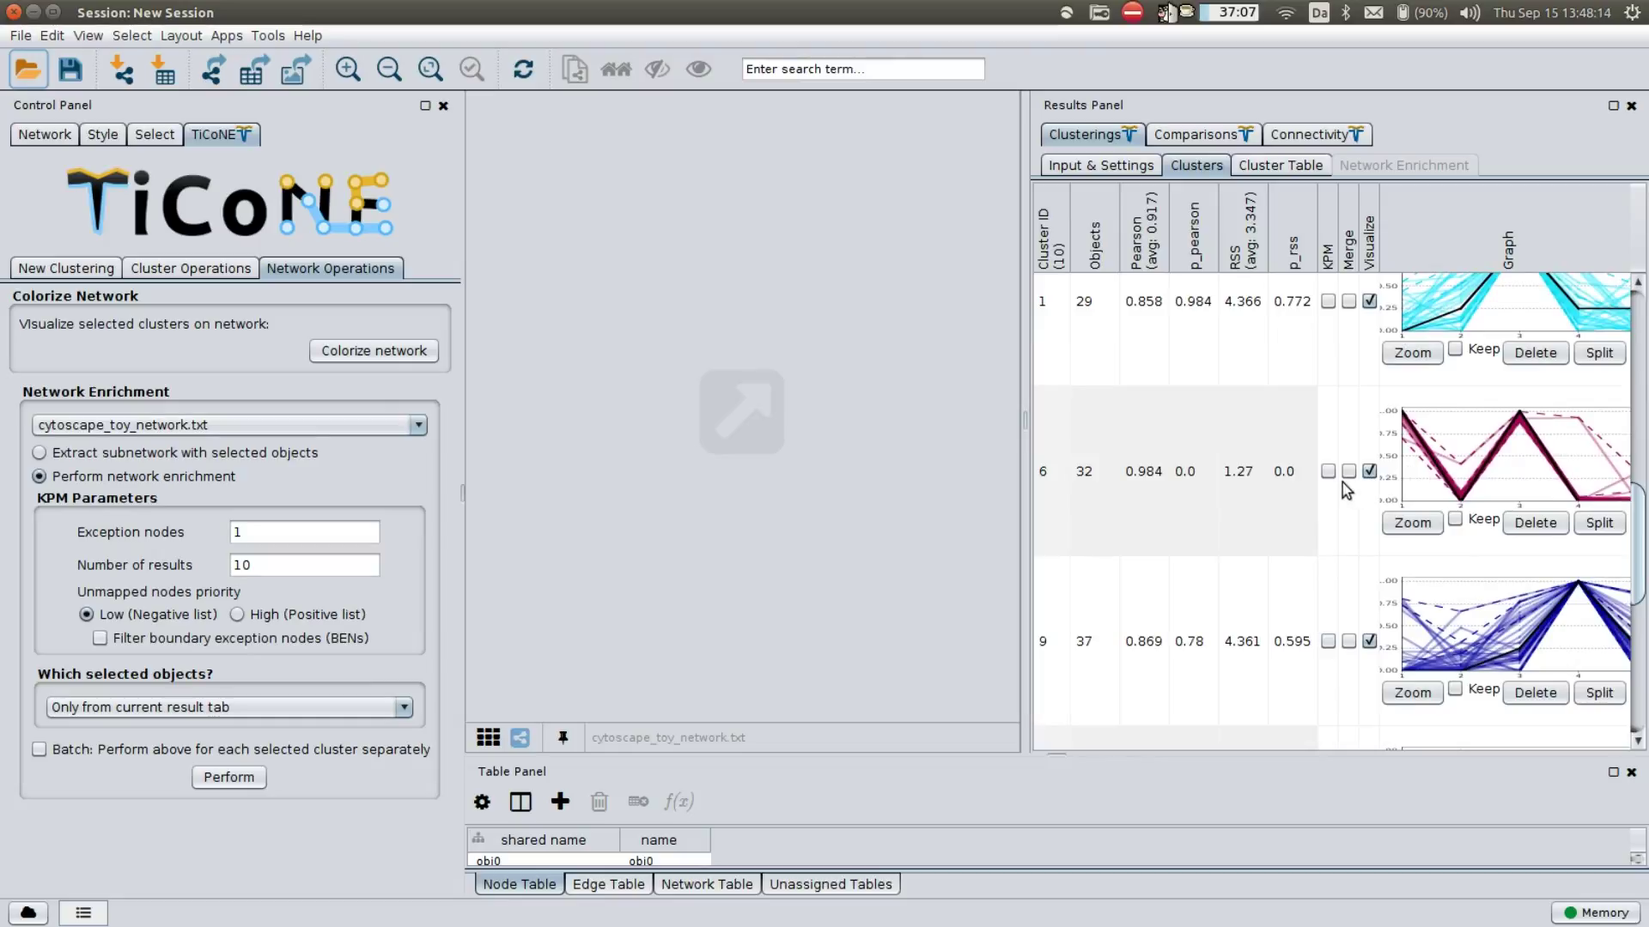
drag(1638, 541, 1644, 348)
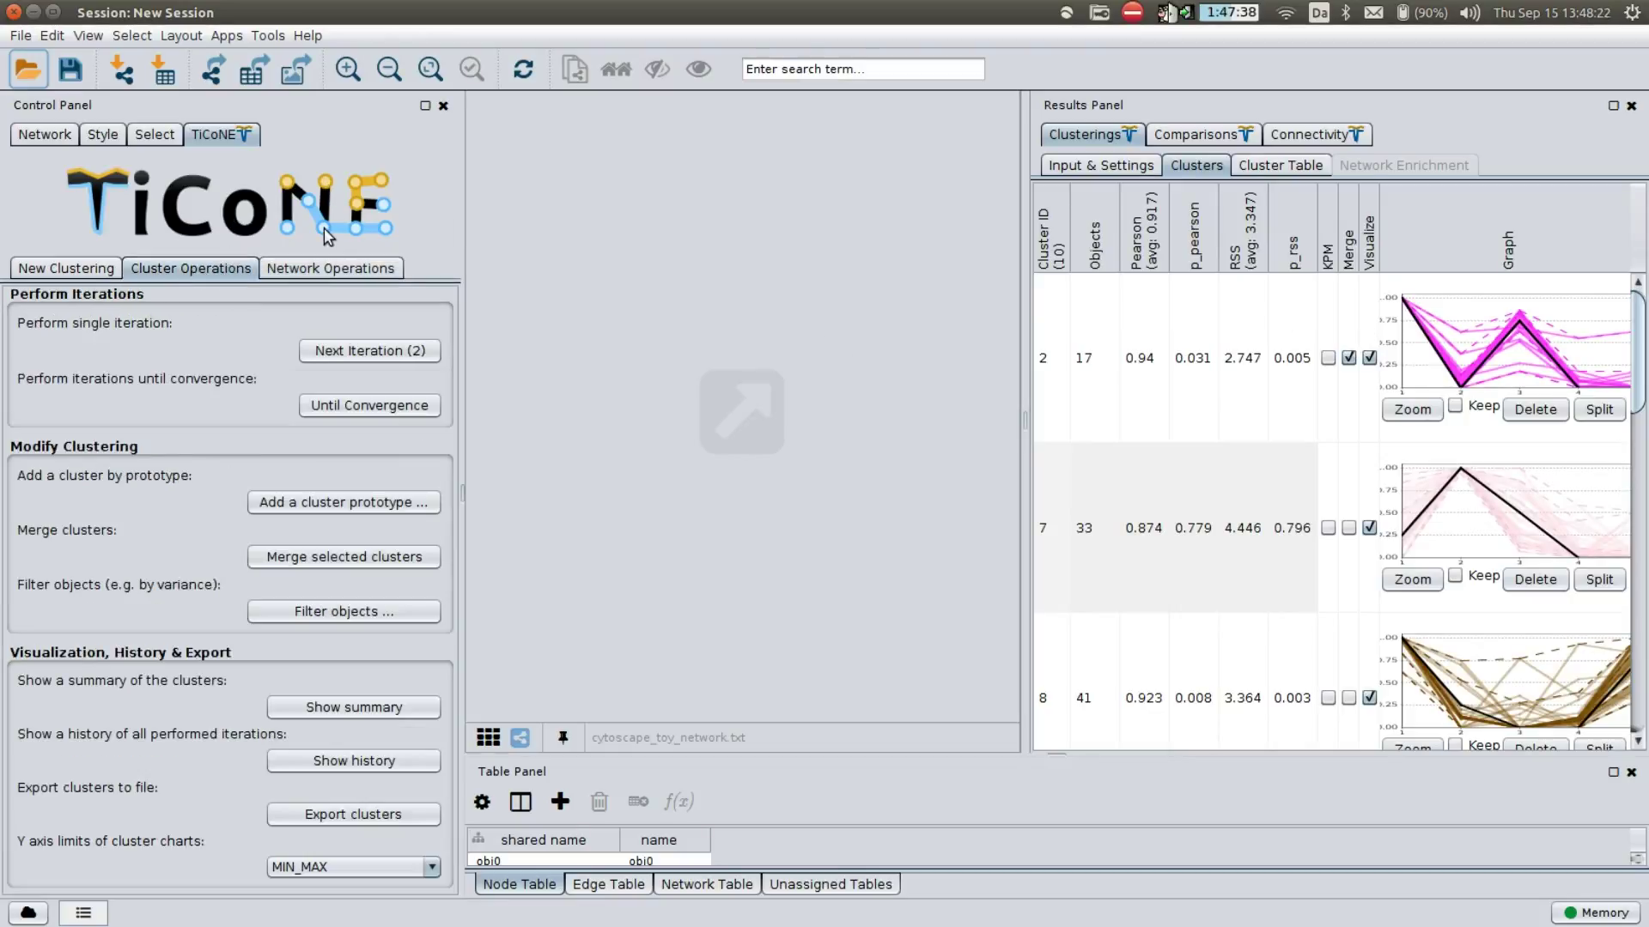
click(331, 558)
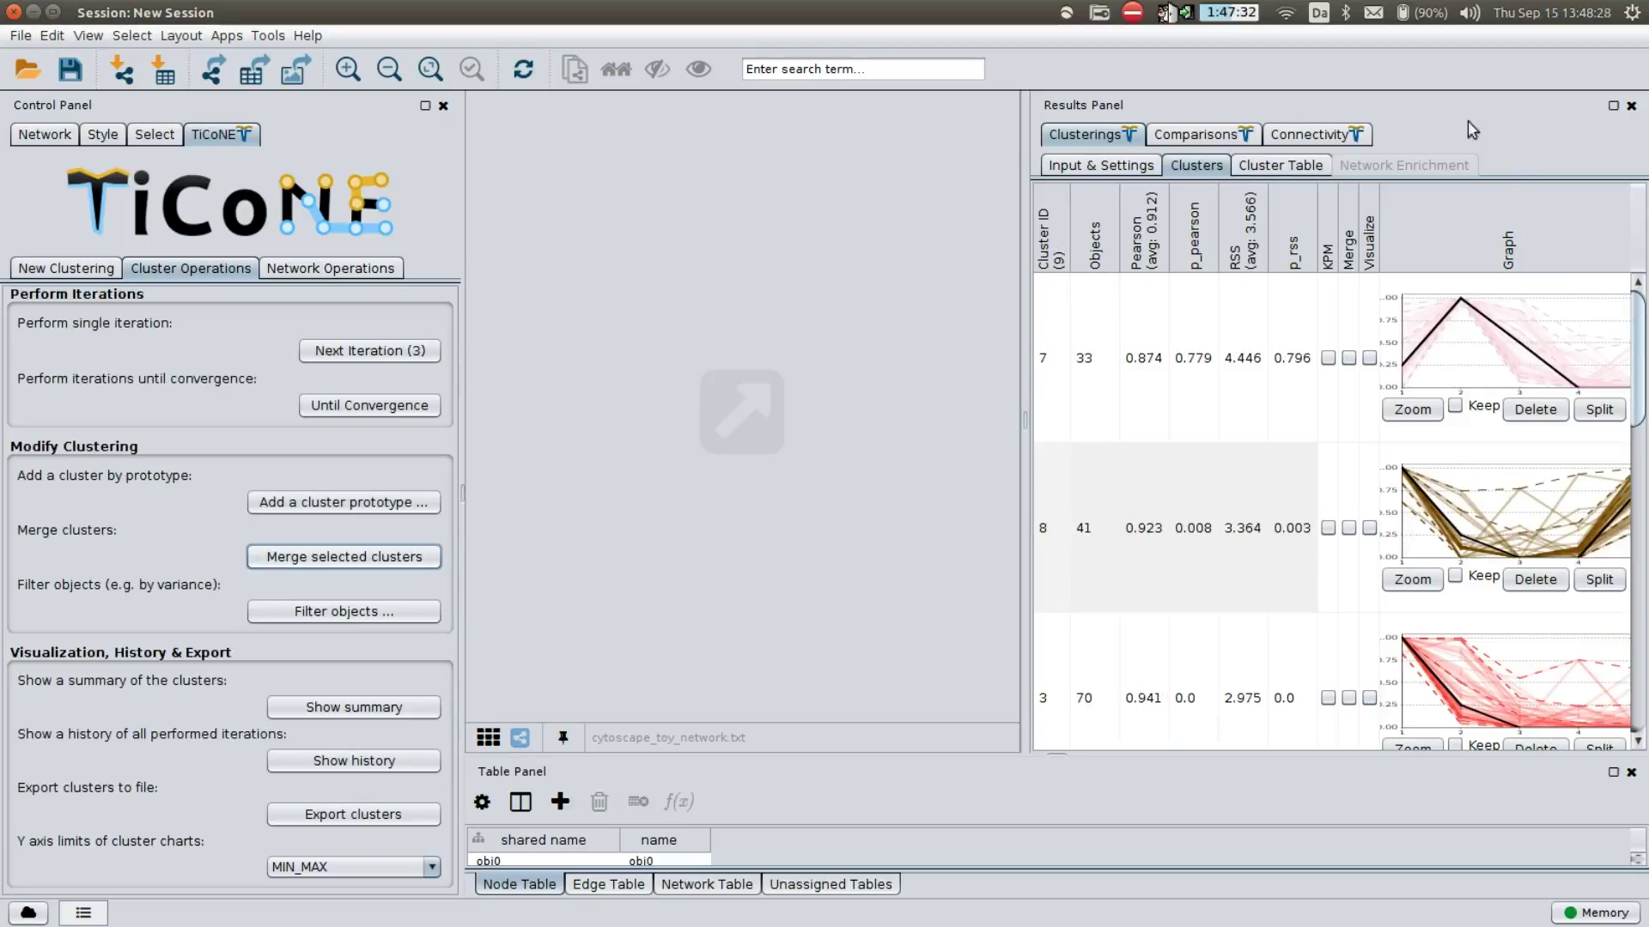
Look through the whole cluster list after the merge, including the charts and the objects per cluster
scroll(1640, 427, down, 2)
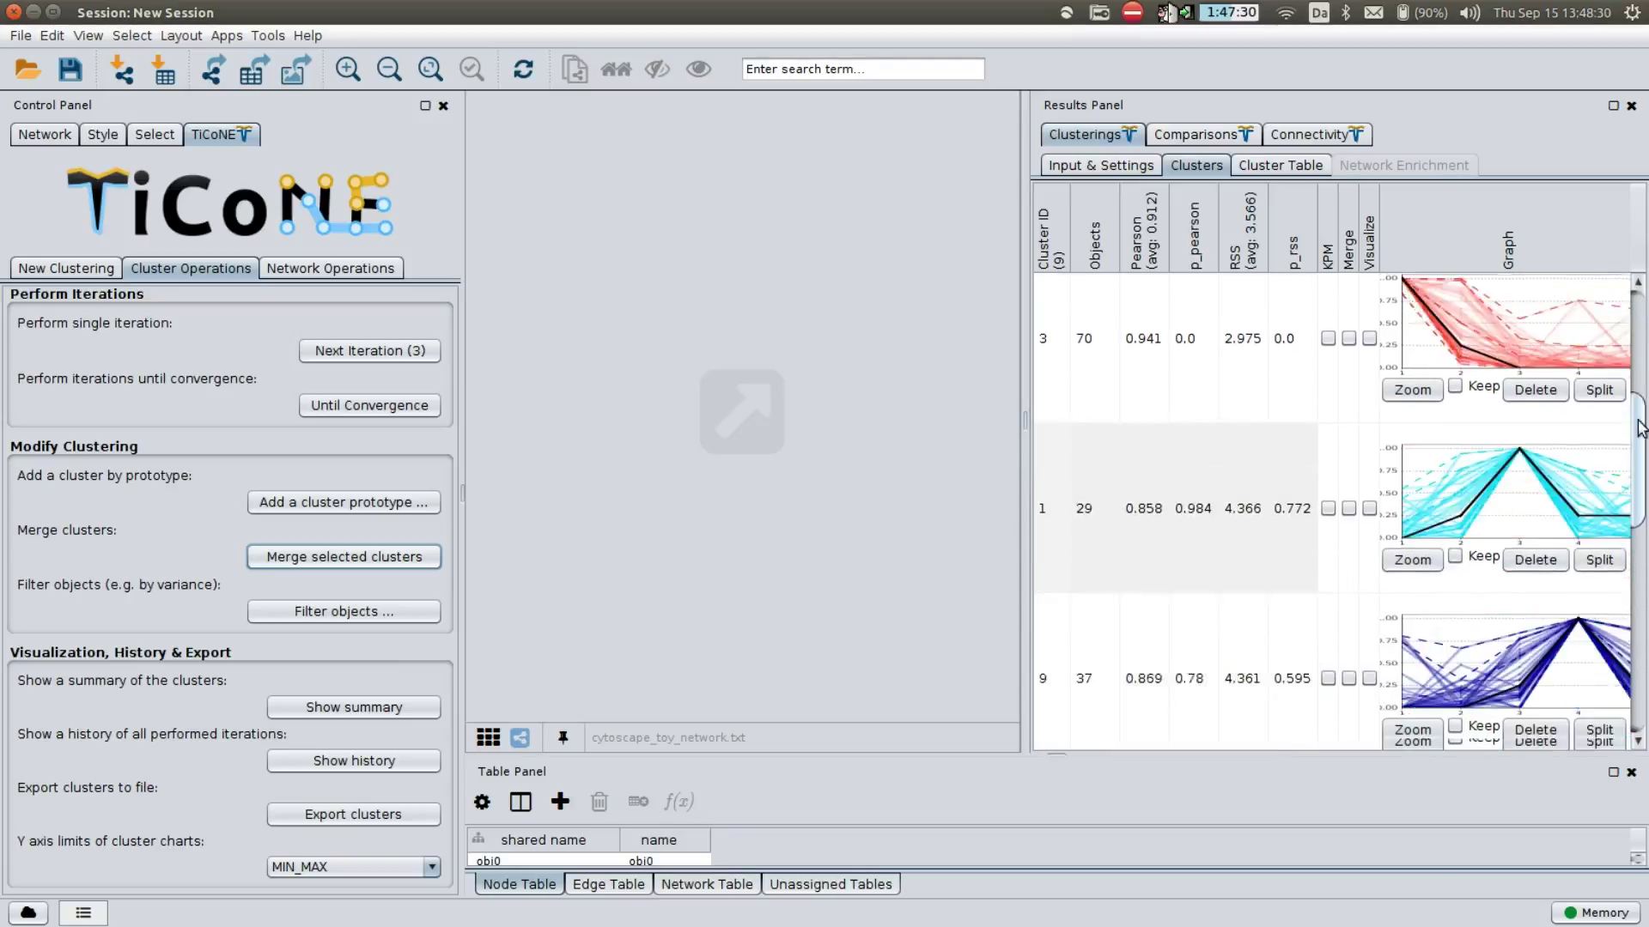
scroll(1640, 426, down, 4)
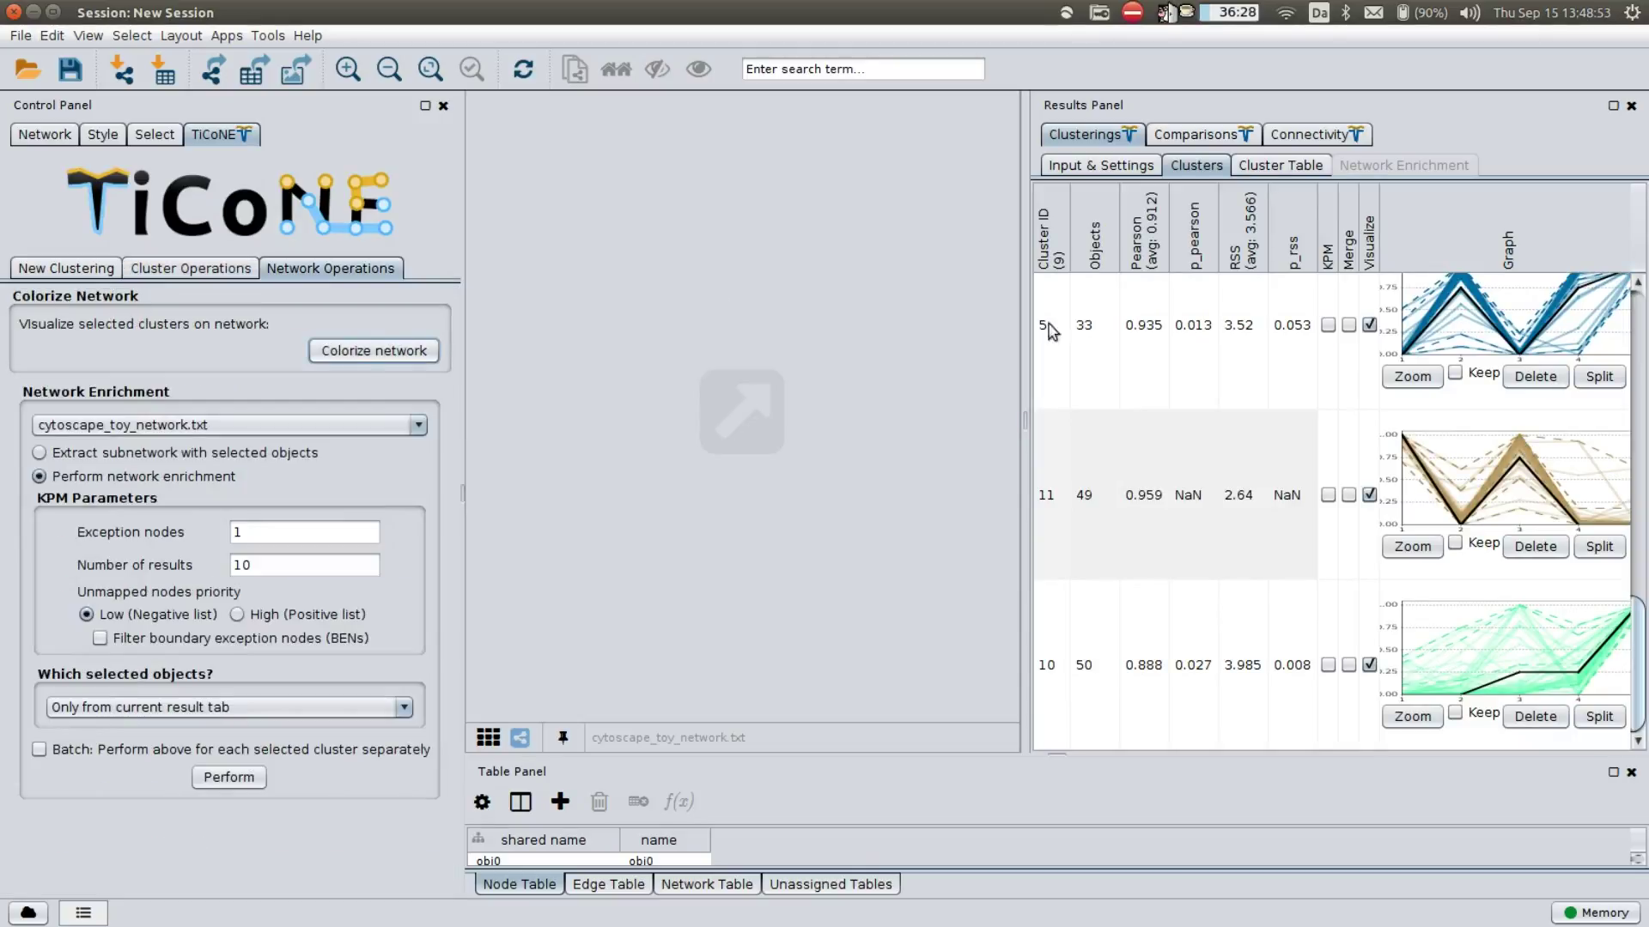
scroll(1200, 500, up, 1)
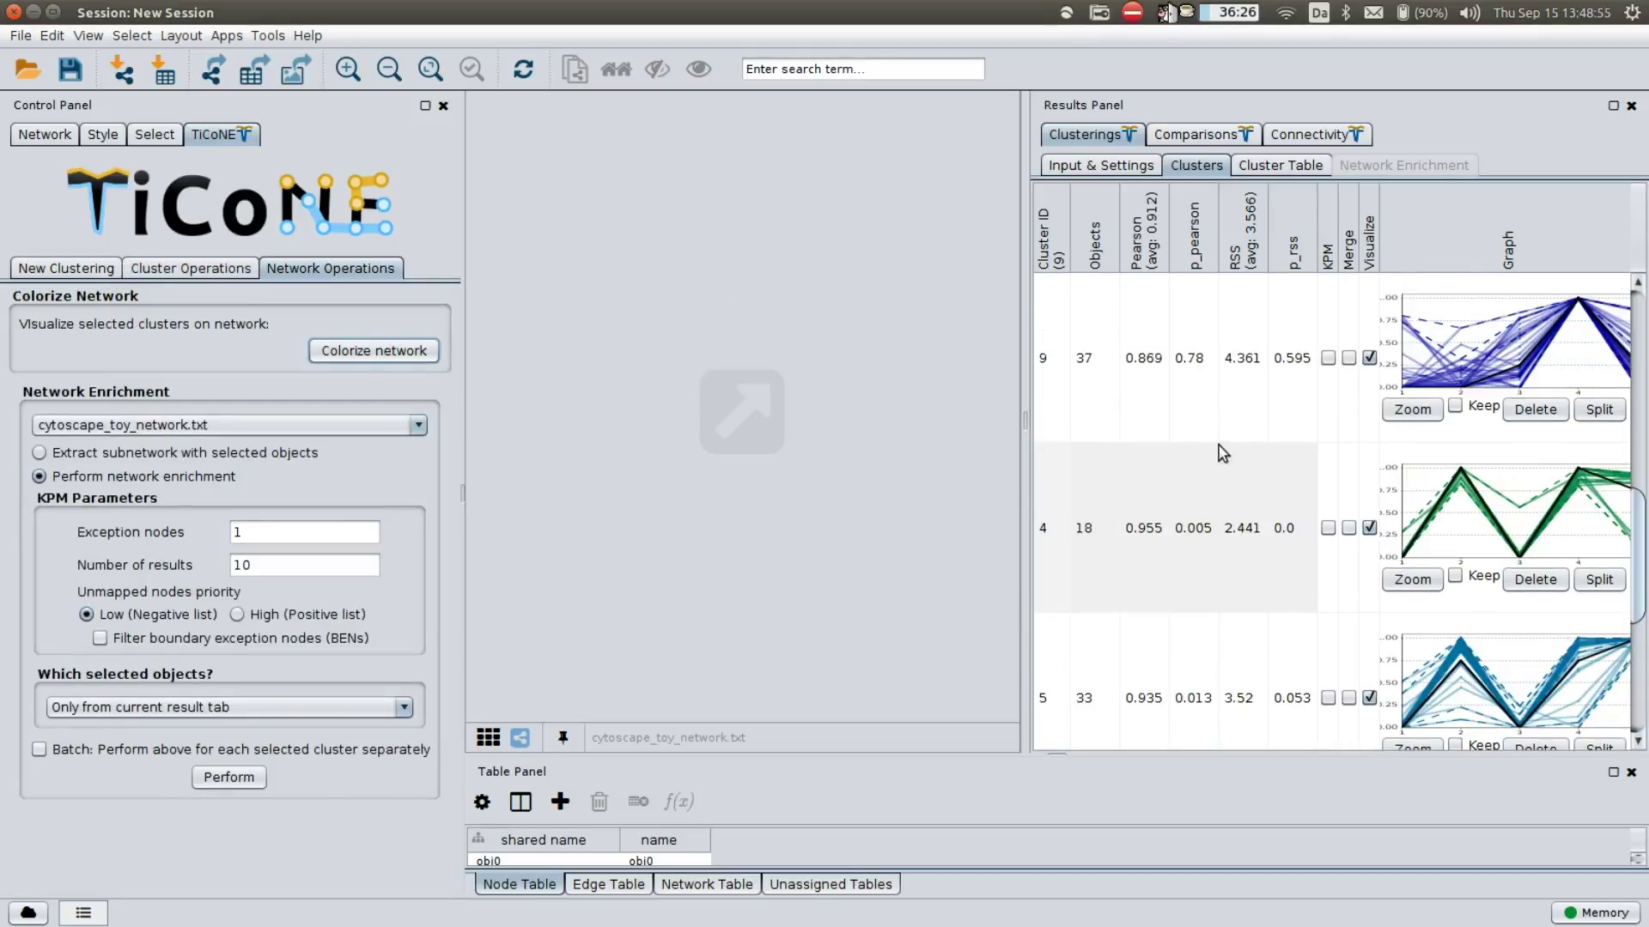
scroll(1249, 490, up, 2)
scroll(1256, 492, up, 4)
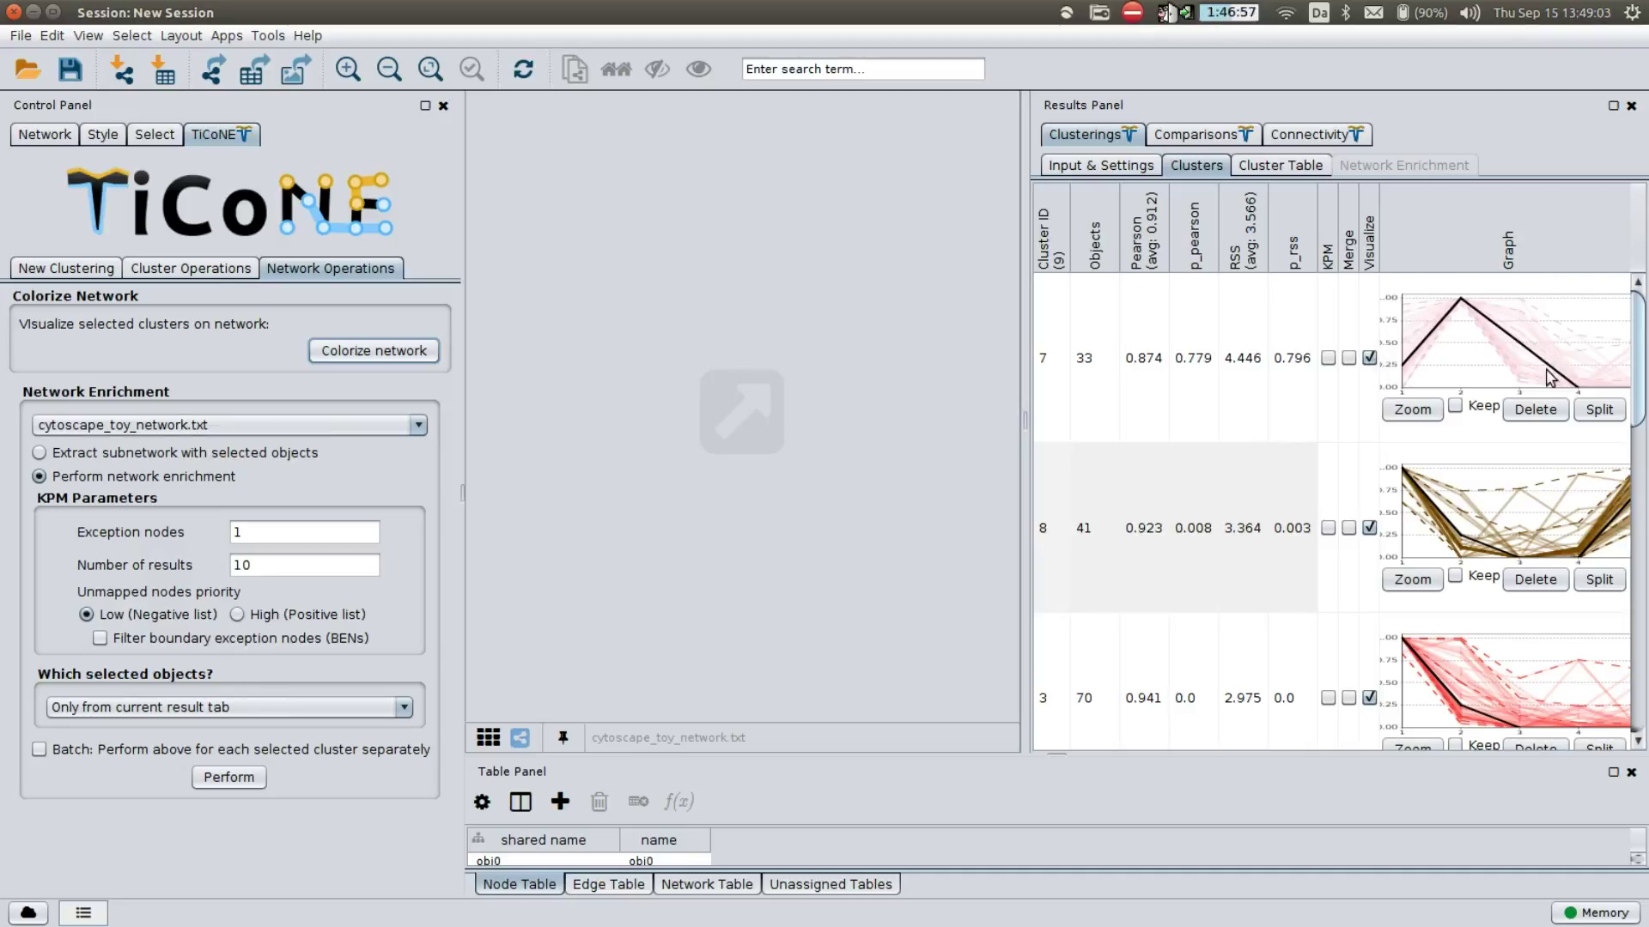
Split cluster 7 based on least similar sets with Shape (Pearson) similarity, apply the changes and review the clusters
click(1595, 416)
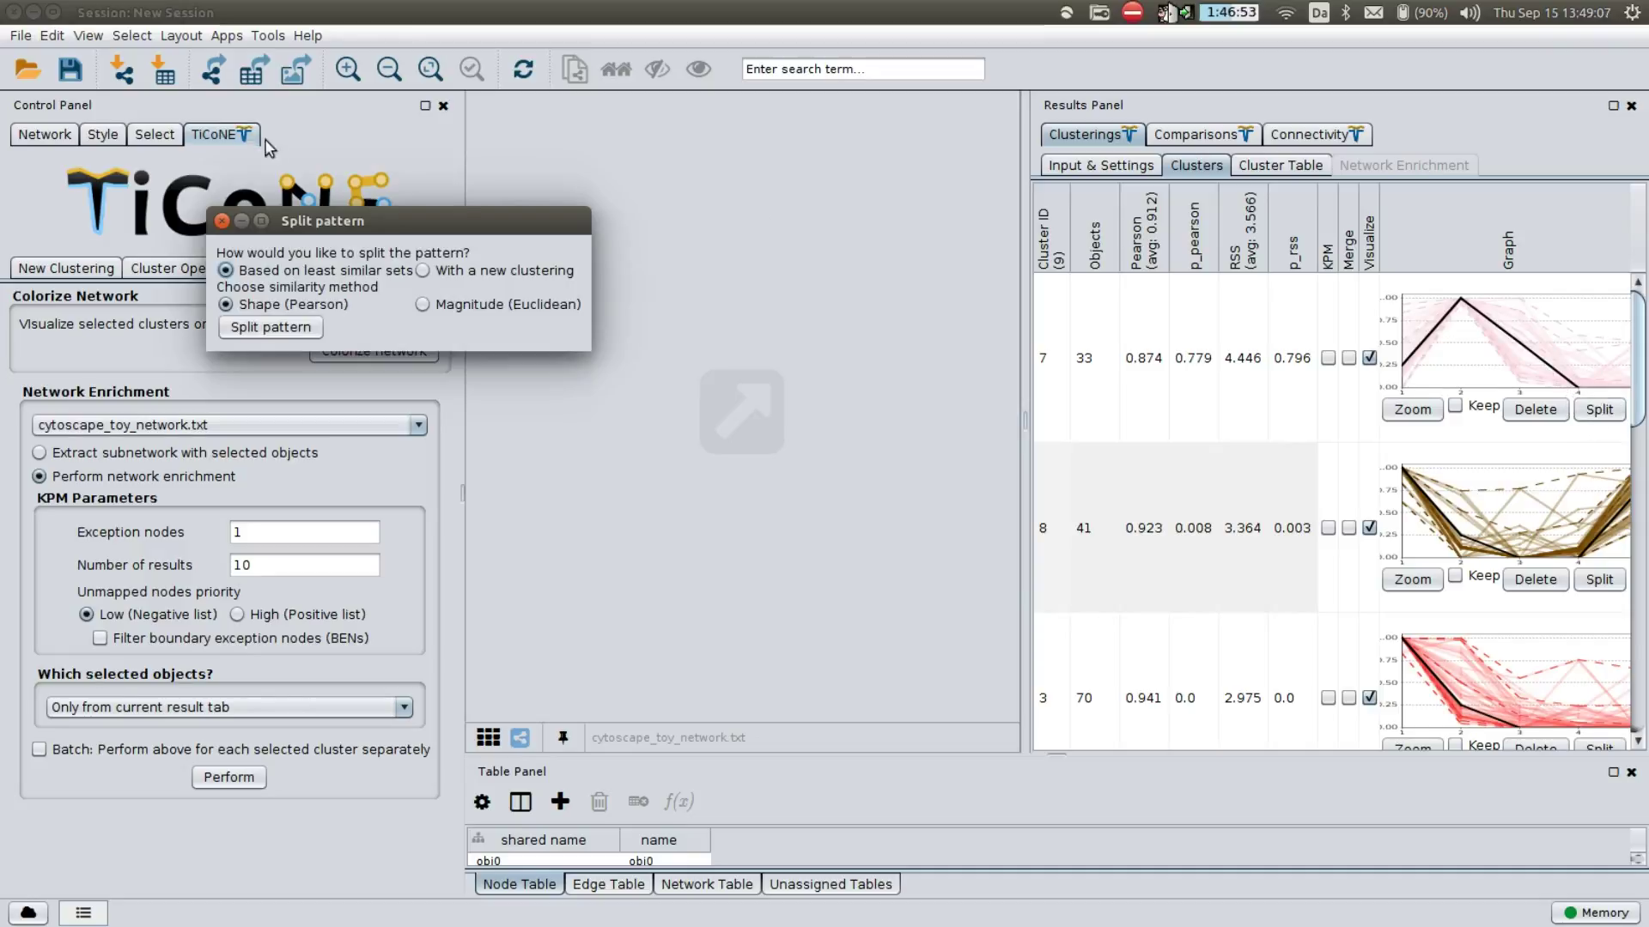
drag(429, 218, 780, 247)
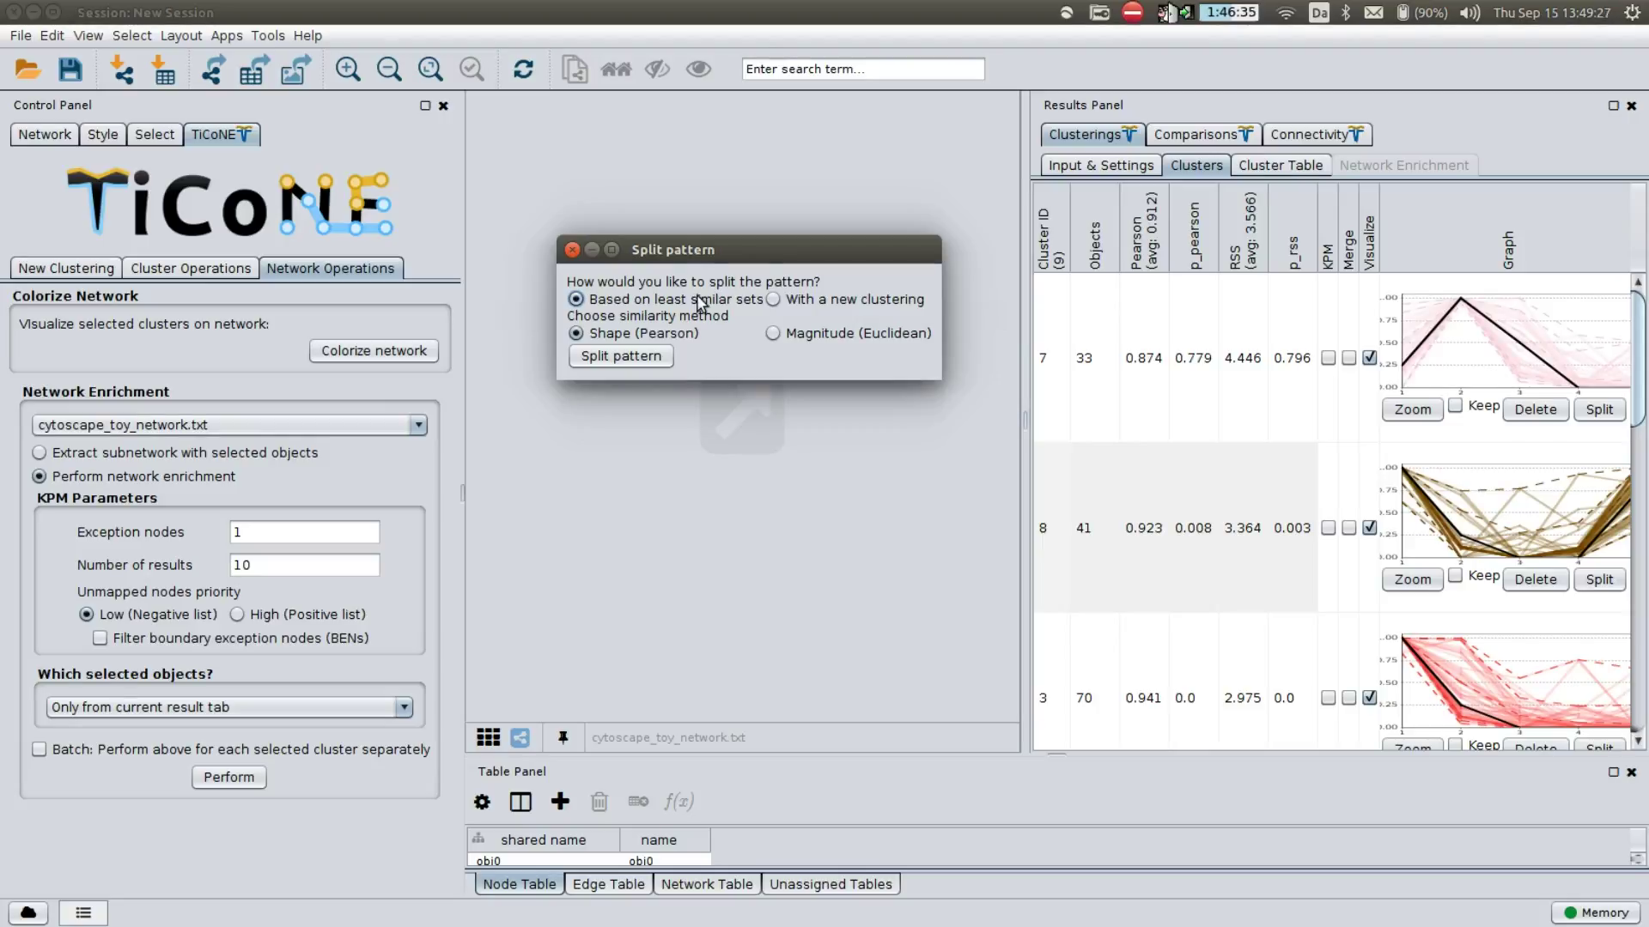
click(592, 361)
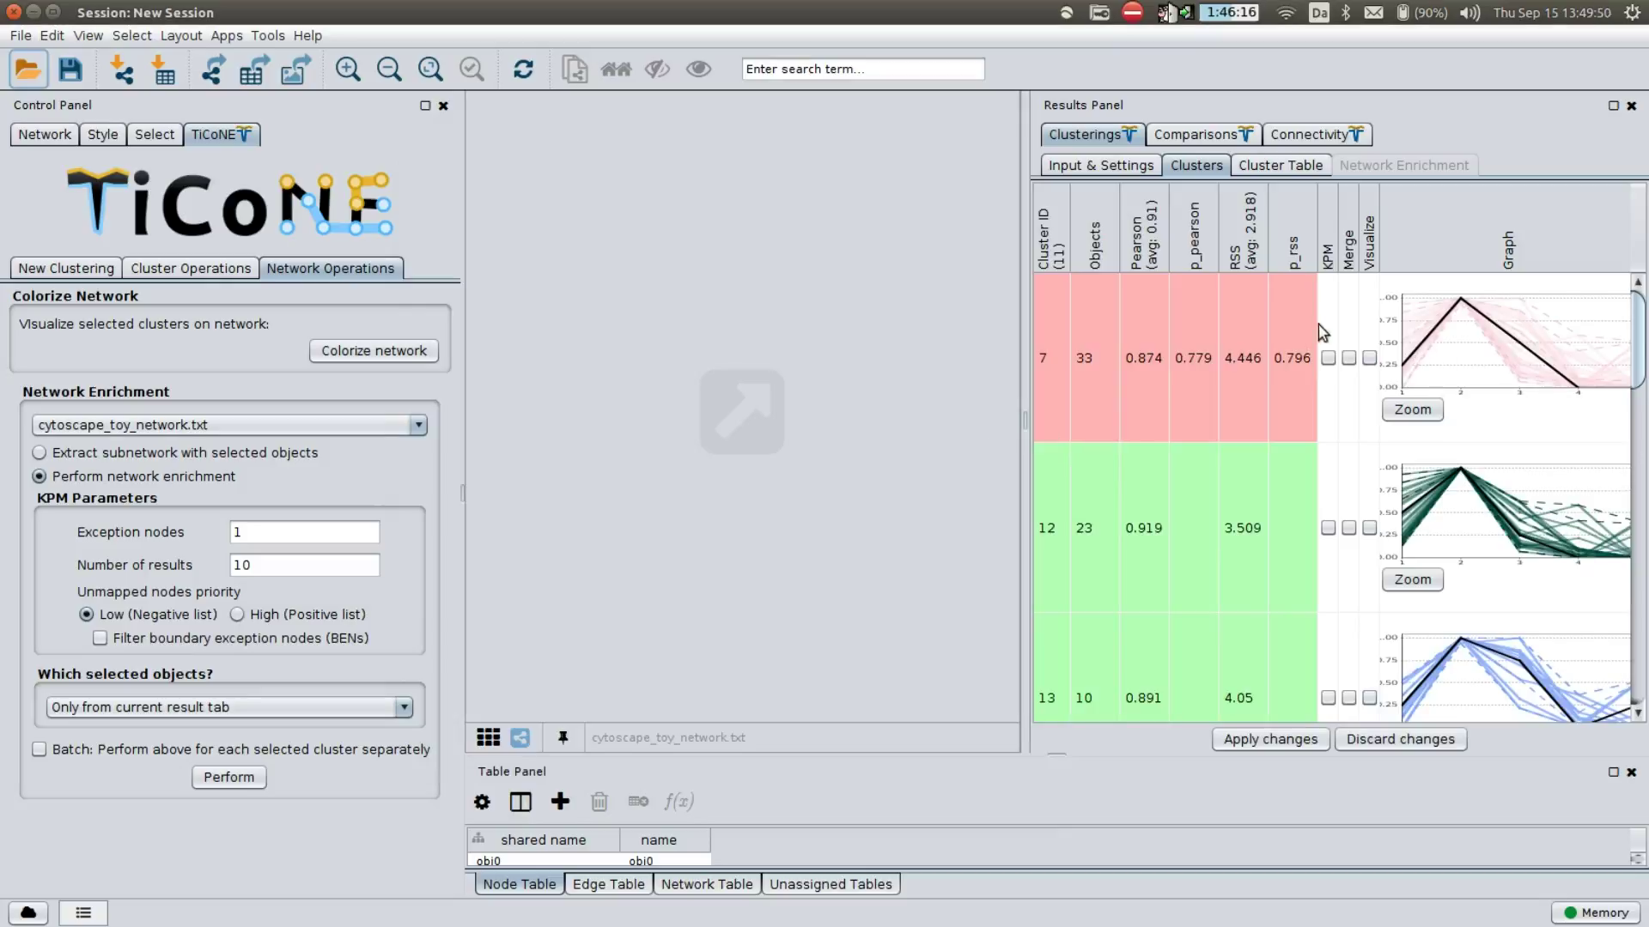
drag(1643, 328, 1417, 326)
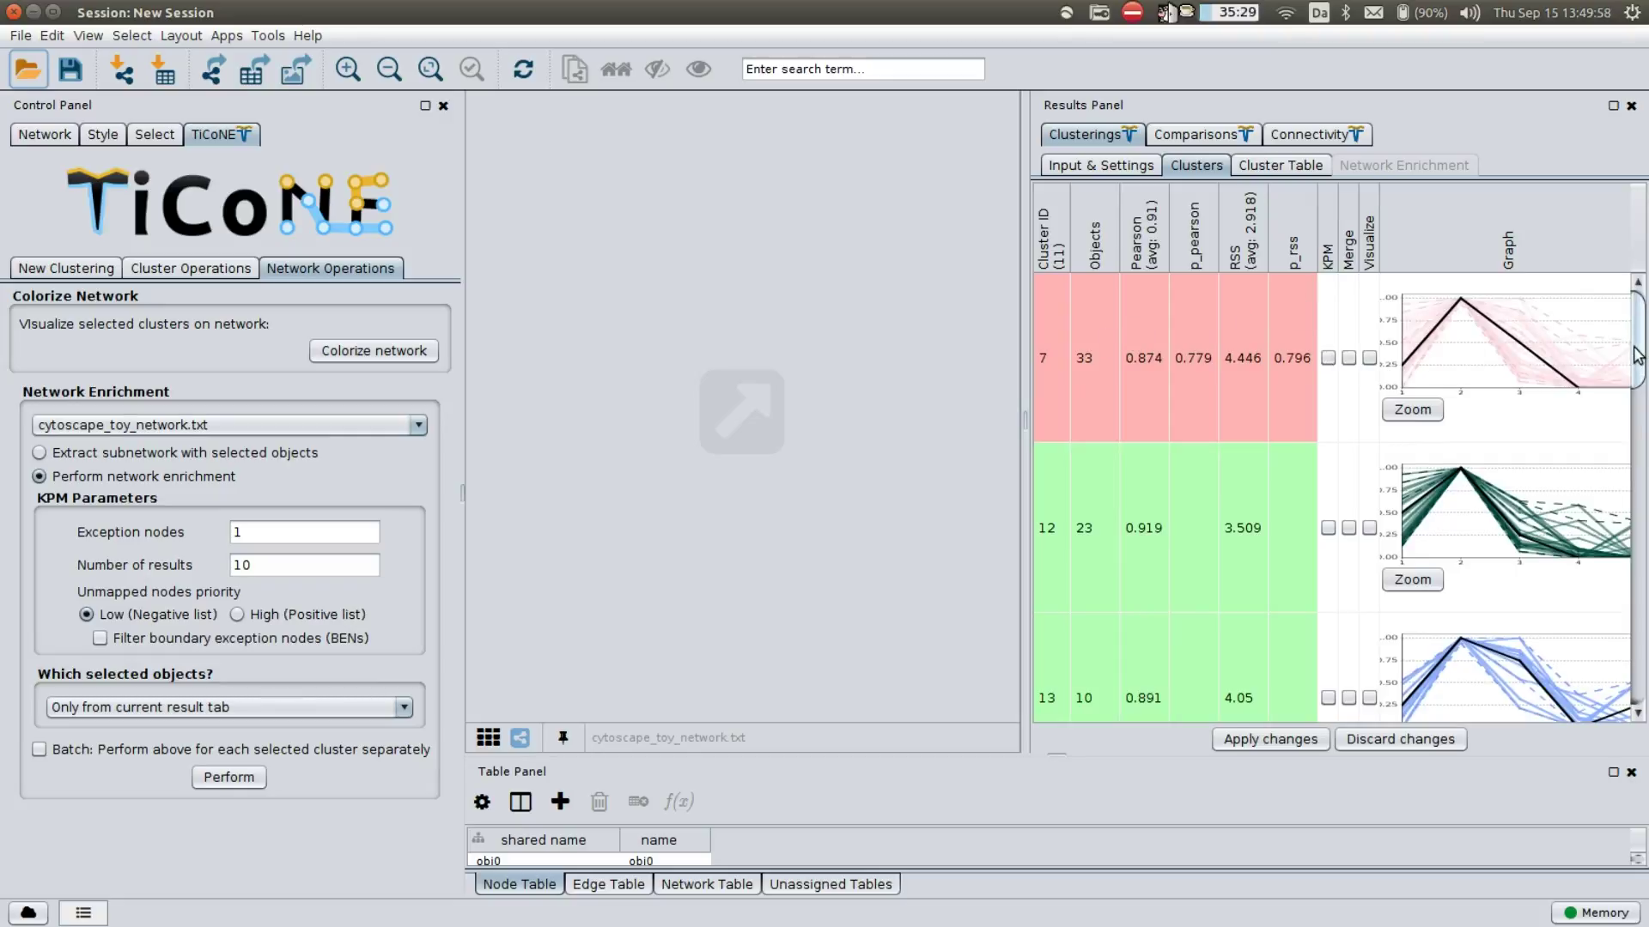
drag(1639, 343, 1641, 372)
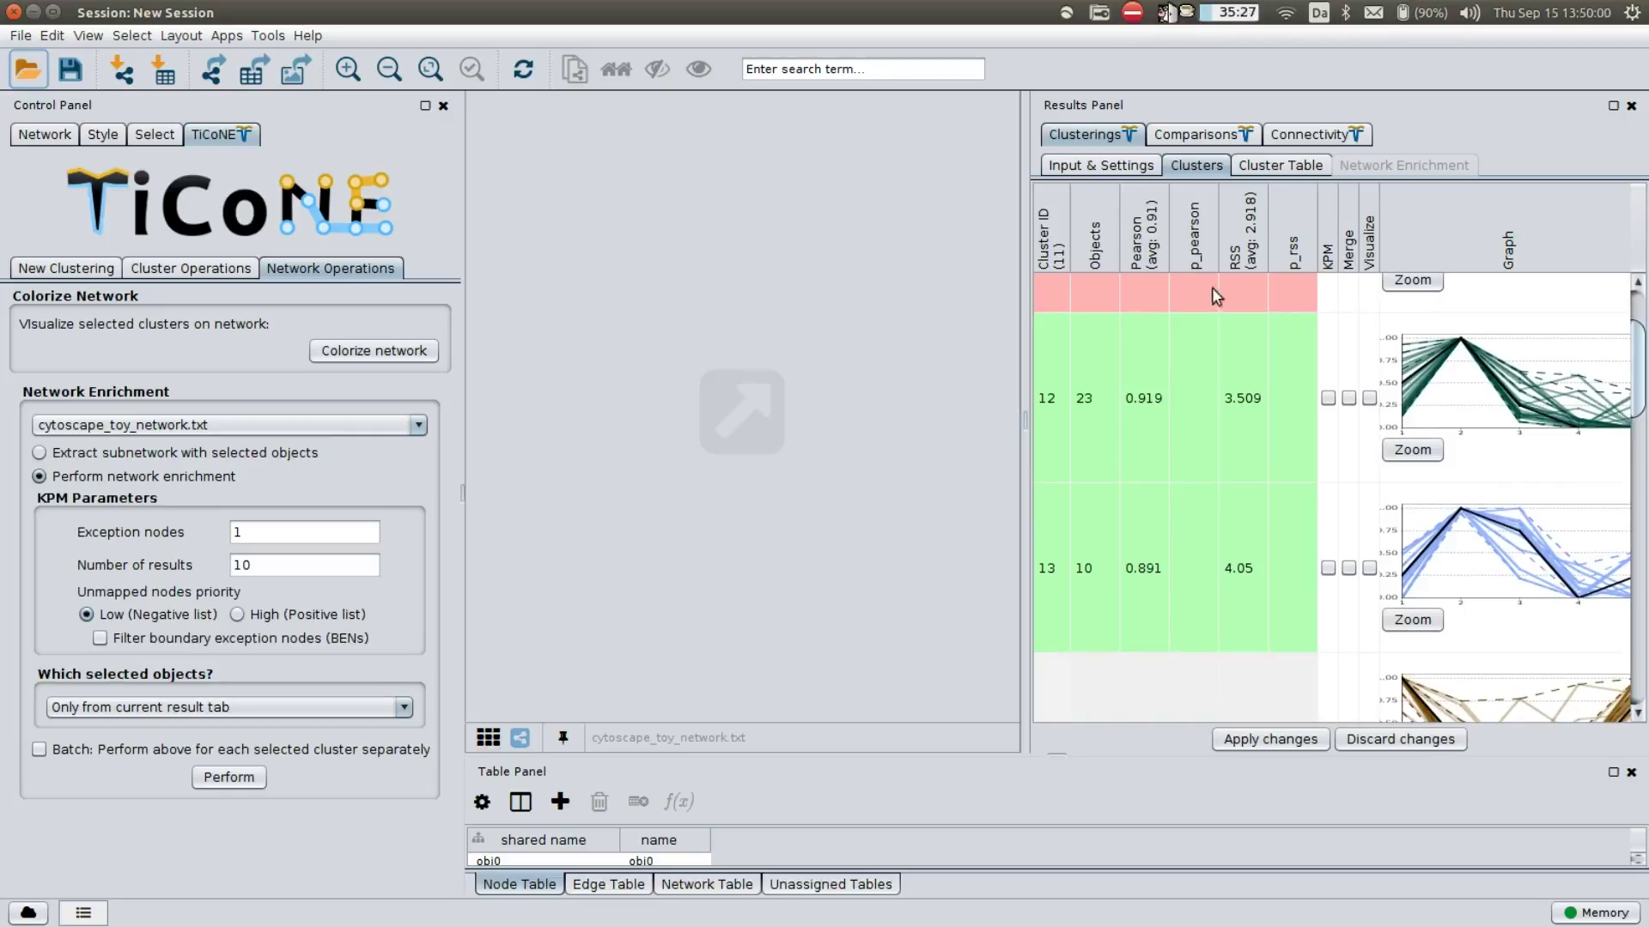
drag(1641, 370, 1640, 339)
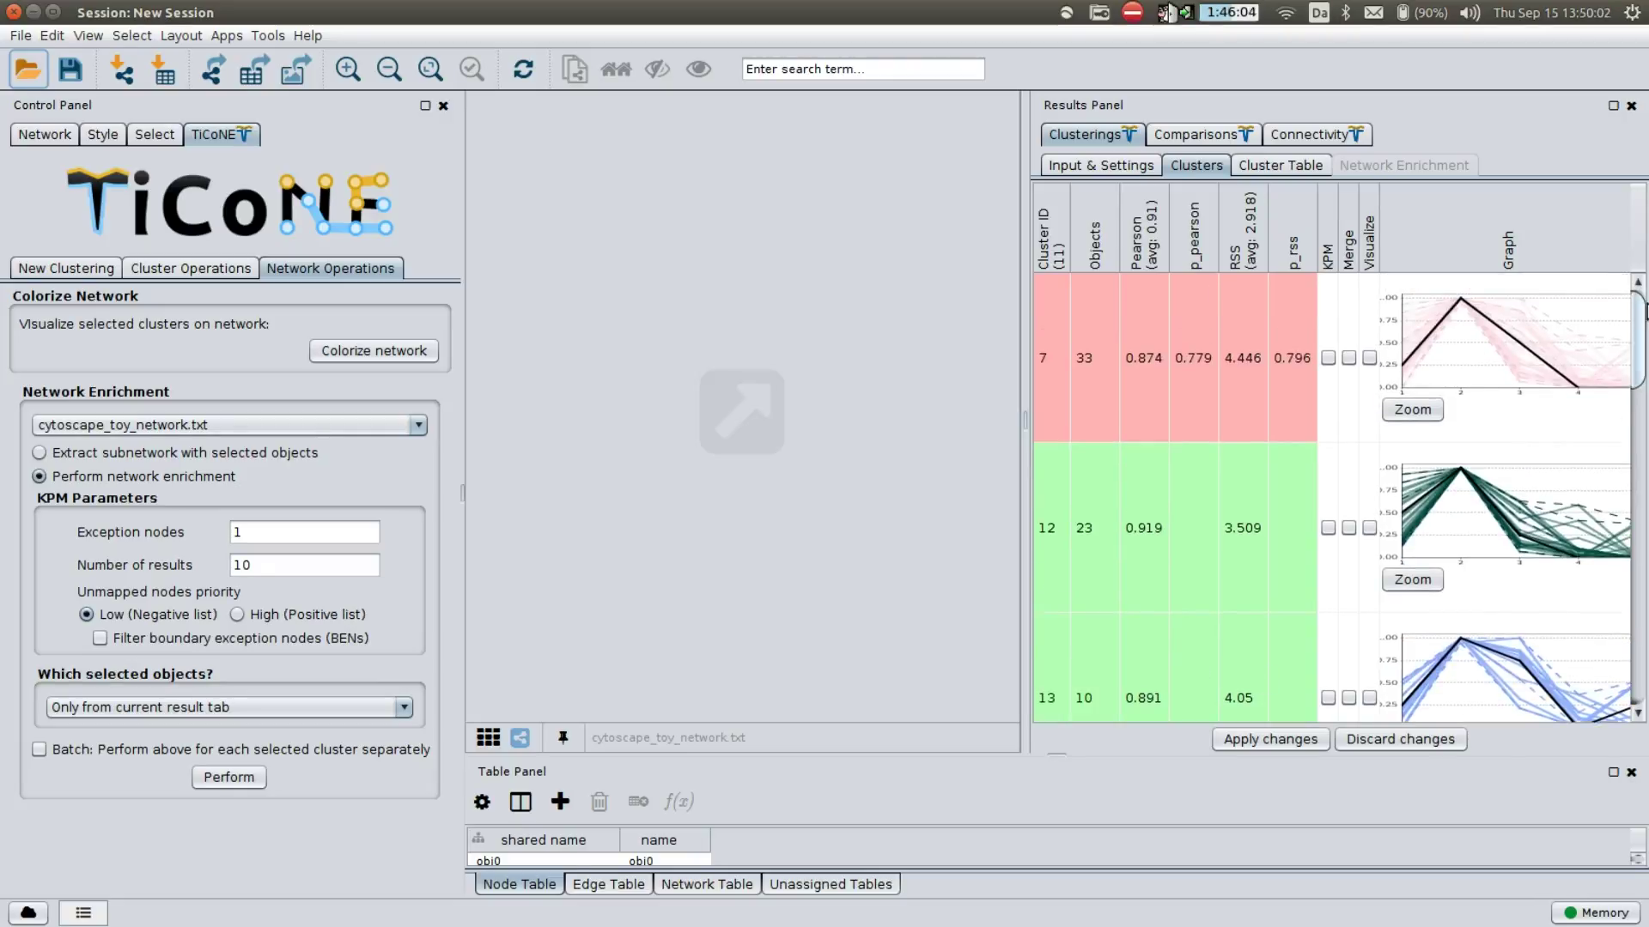
click(1279, 740)
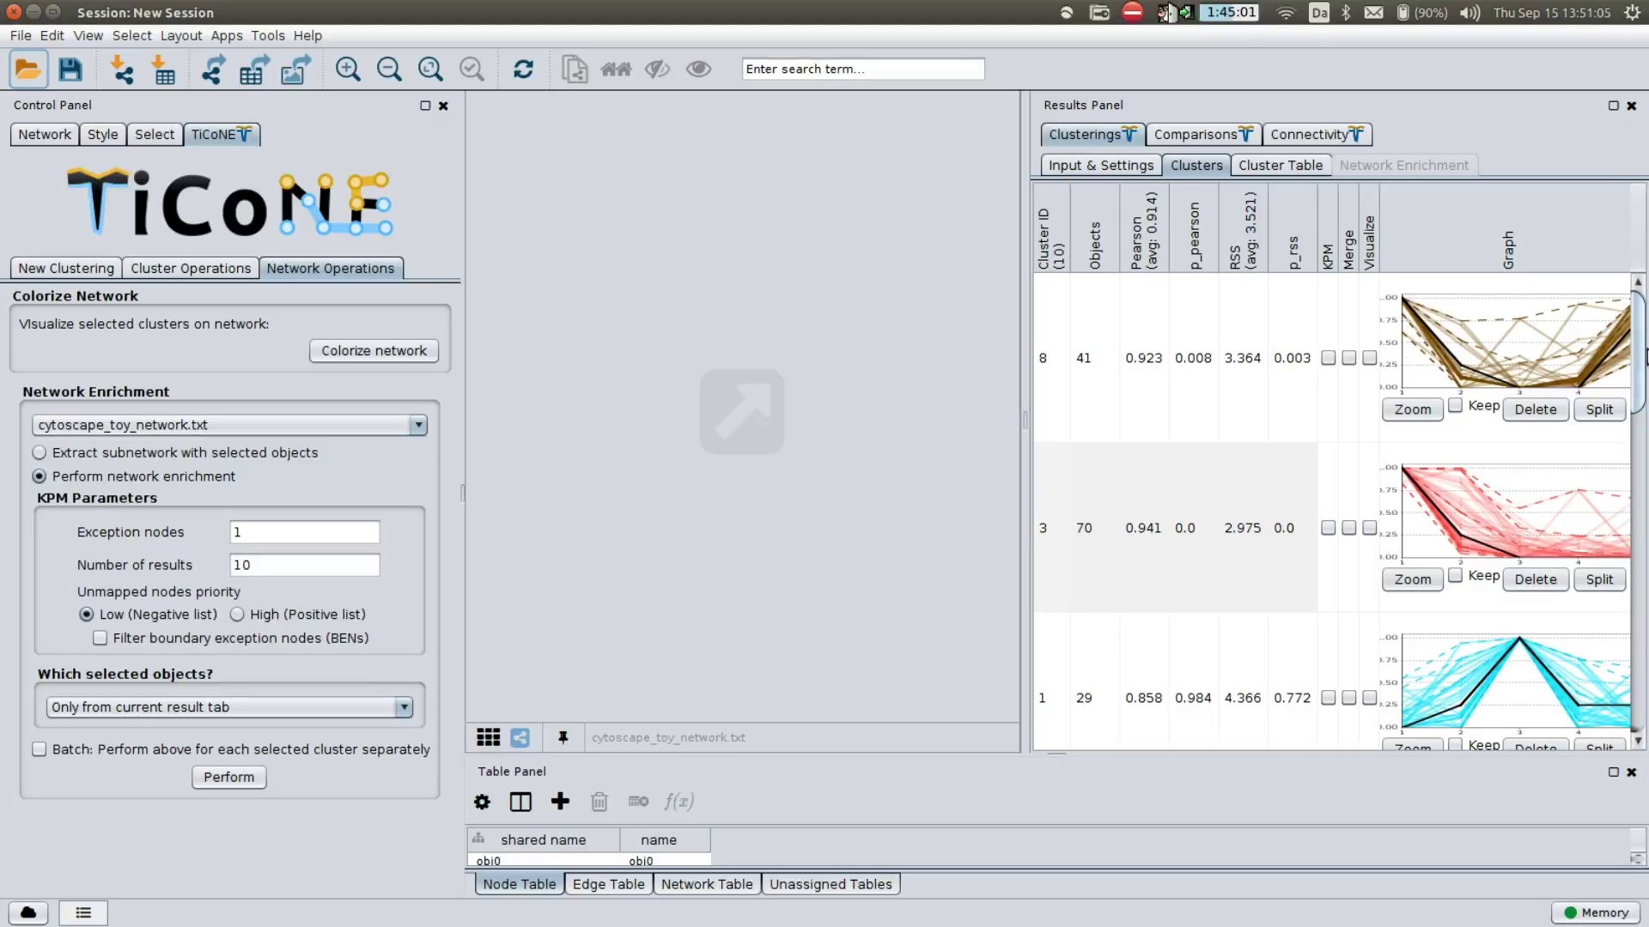
scroll(1644, 352, down, 3)
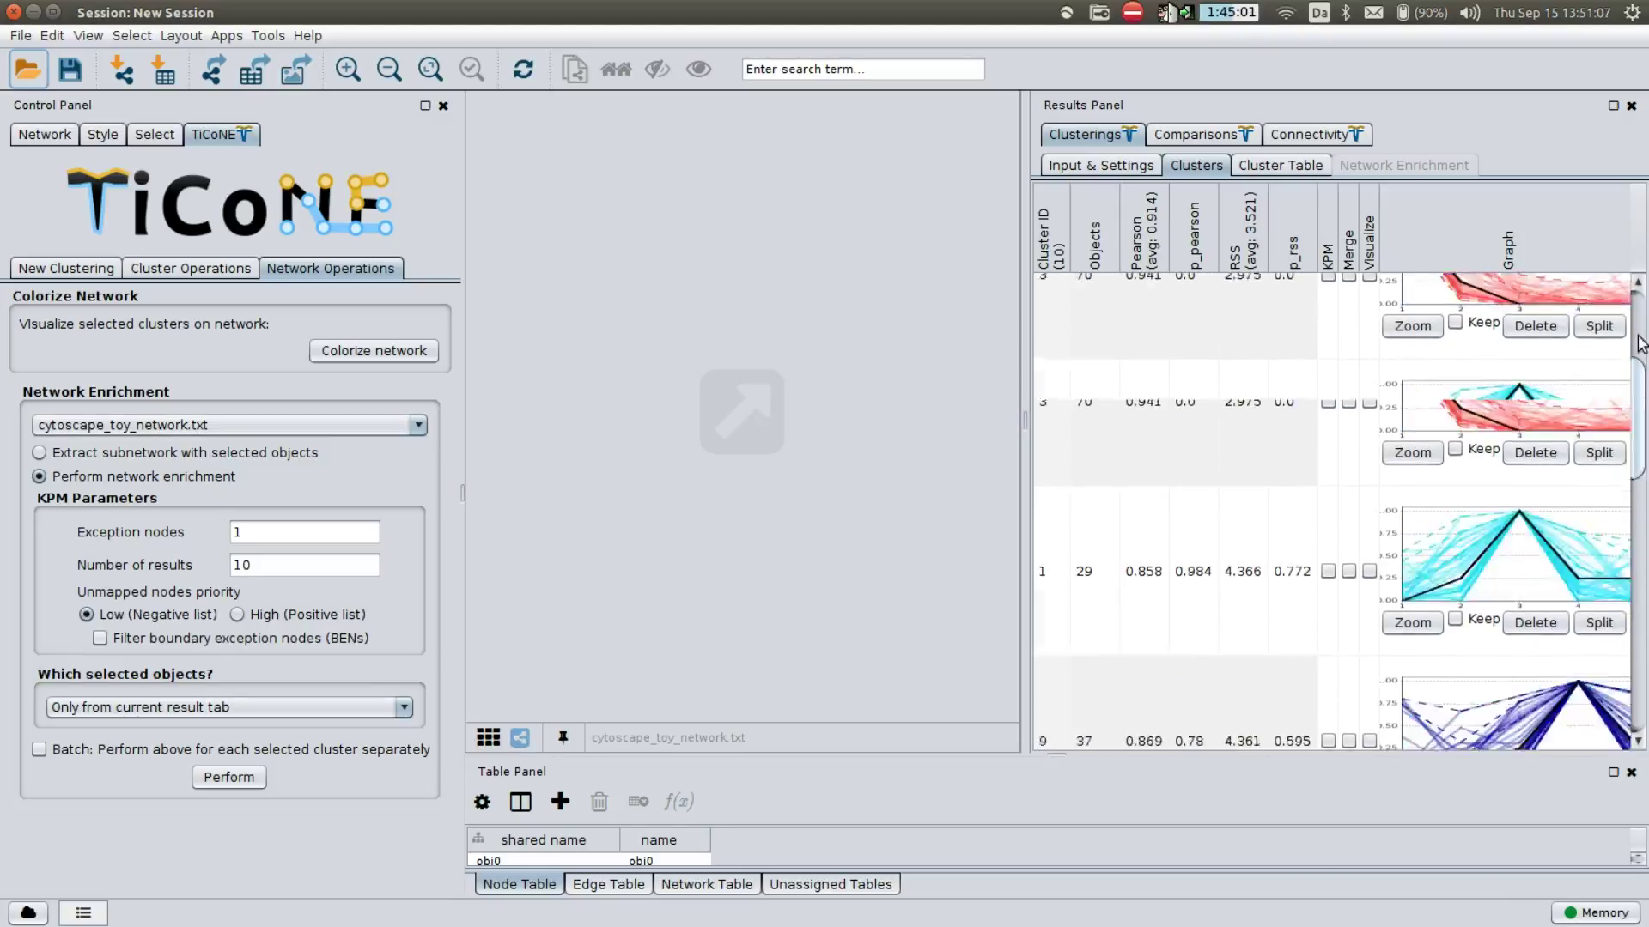
scroll(1614, 334, up, 3)
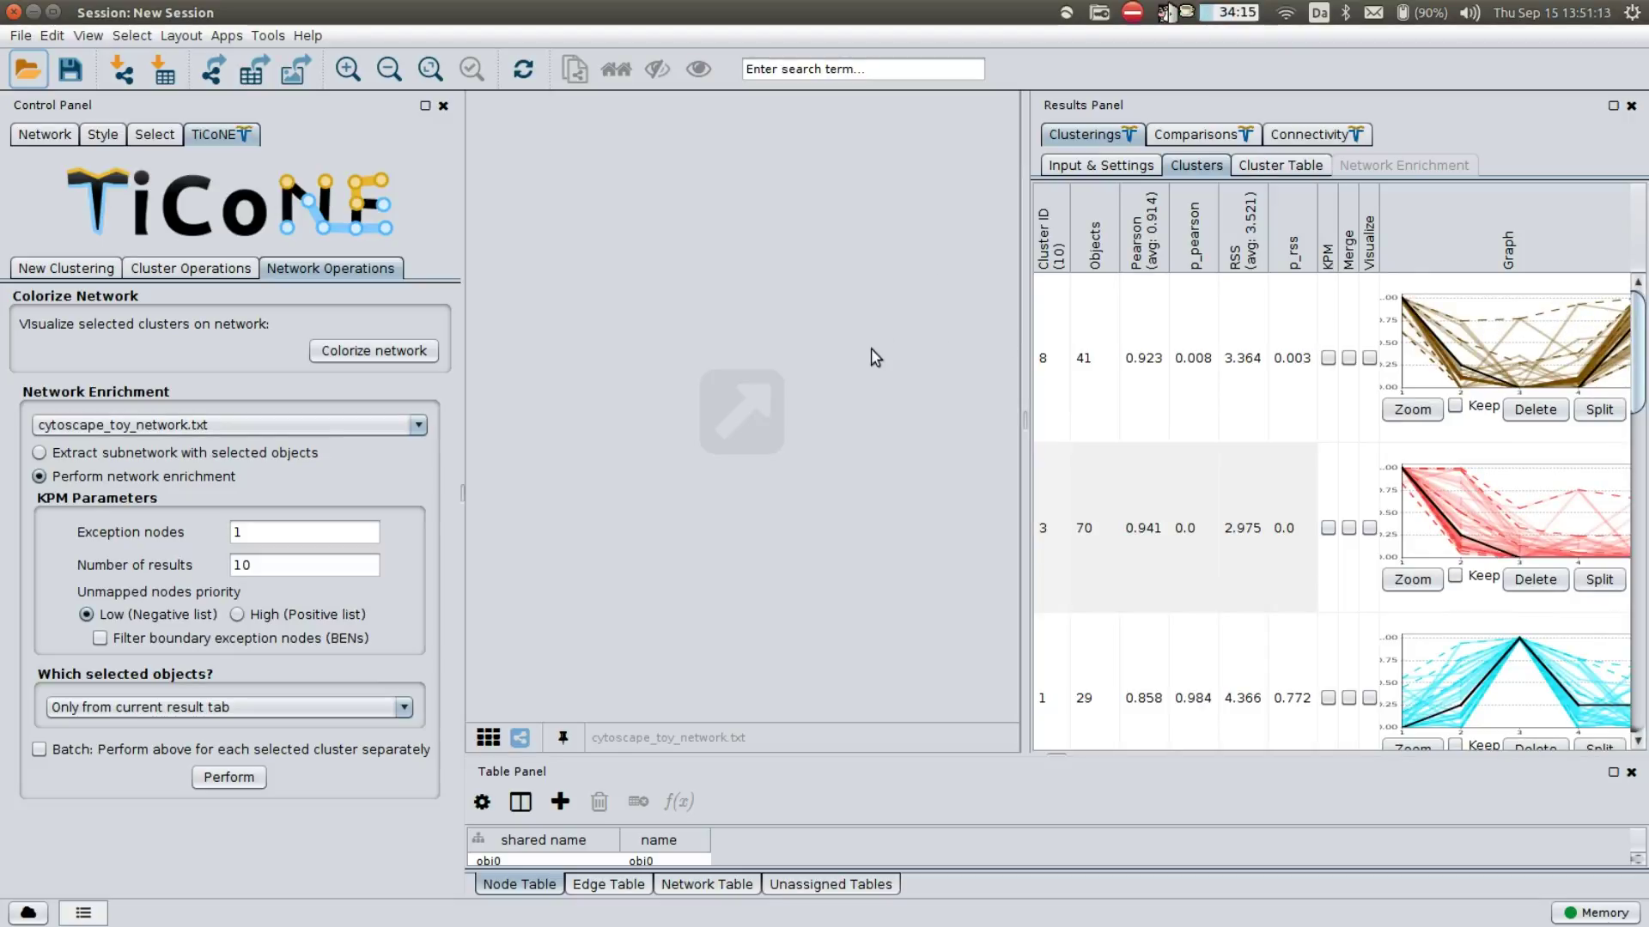
Filter out the least fitting object sets by Shape (Pearson) similarity, deleting the 50 percent least fitting objects
click(139, 273)
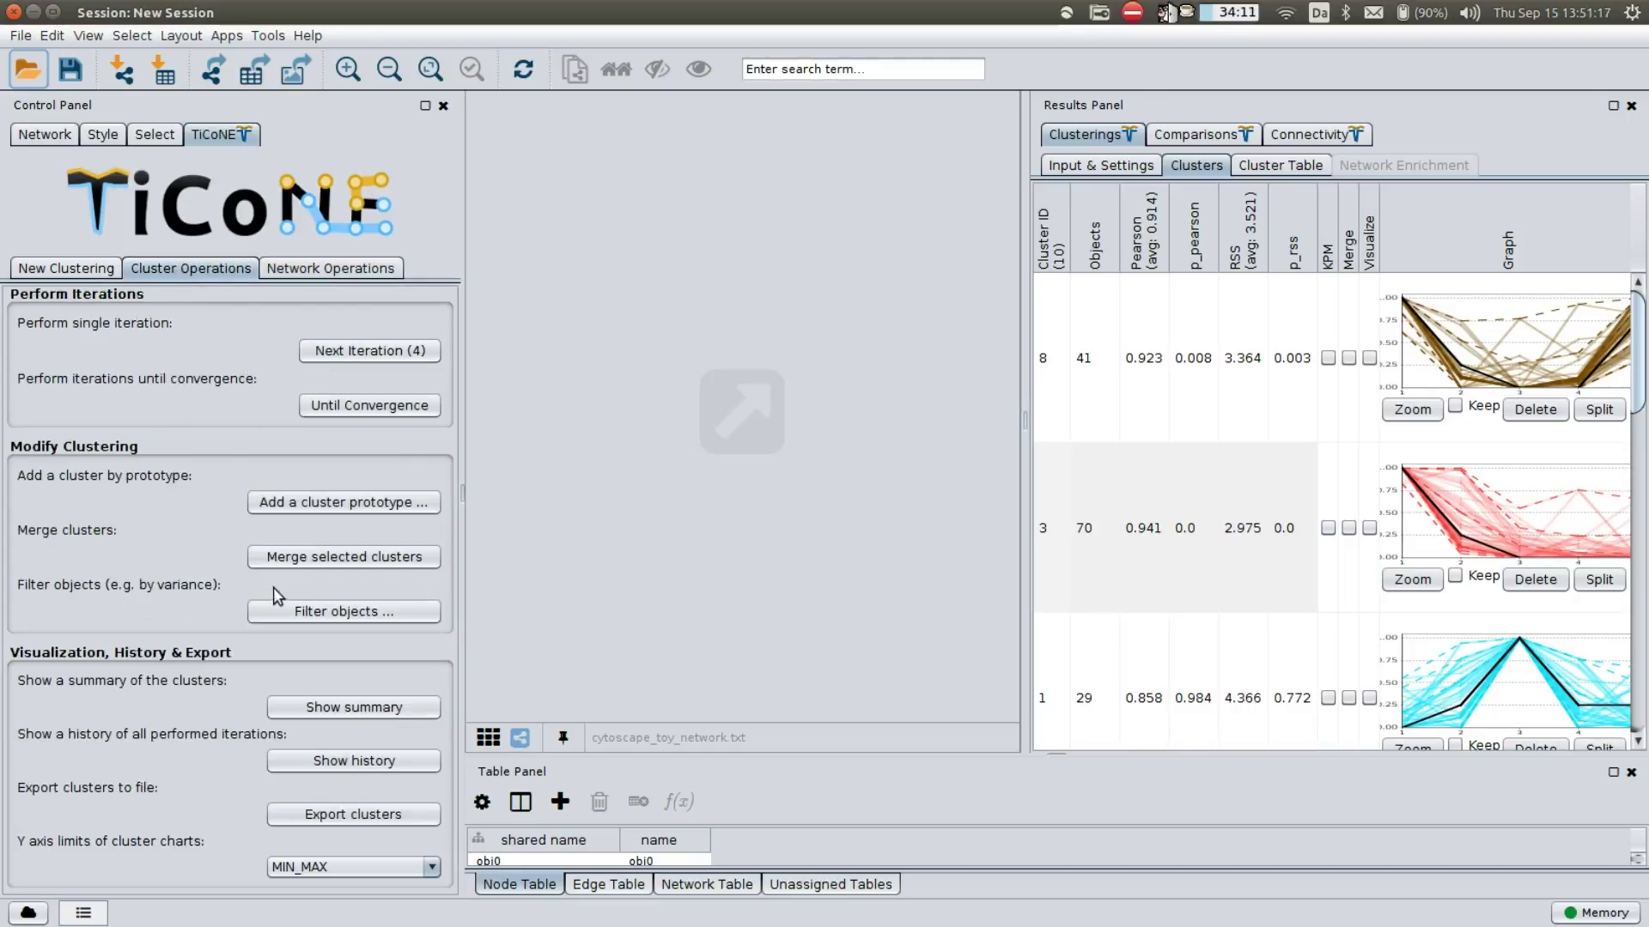
click(287, 616)
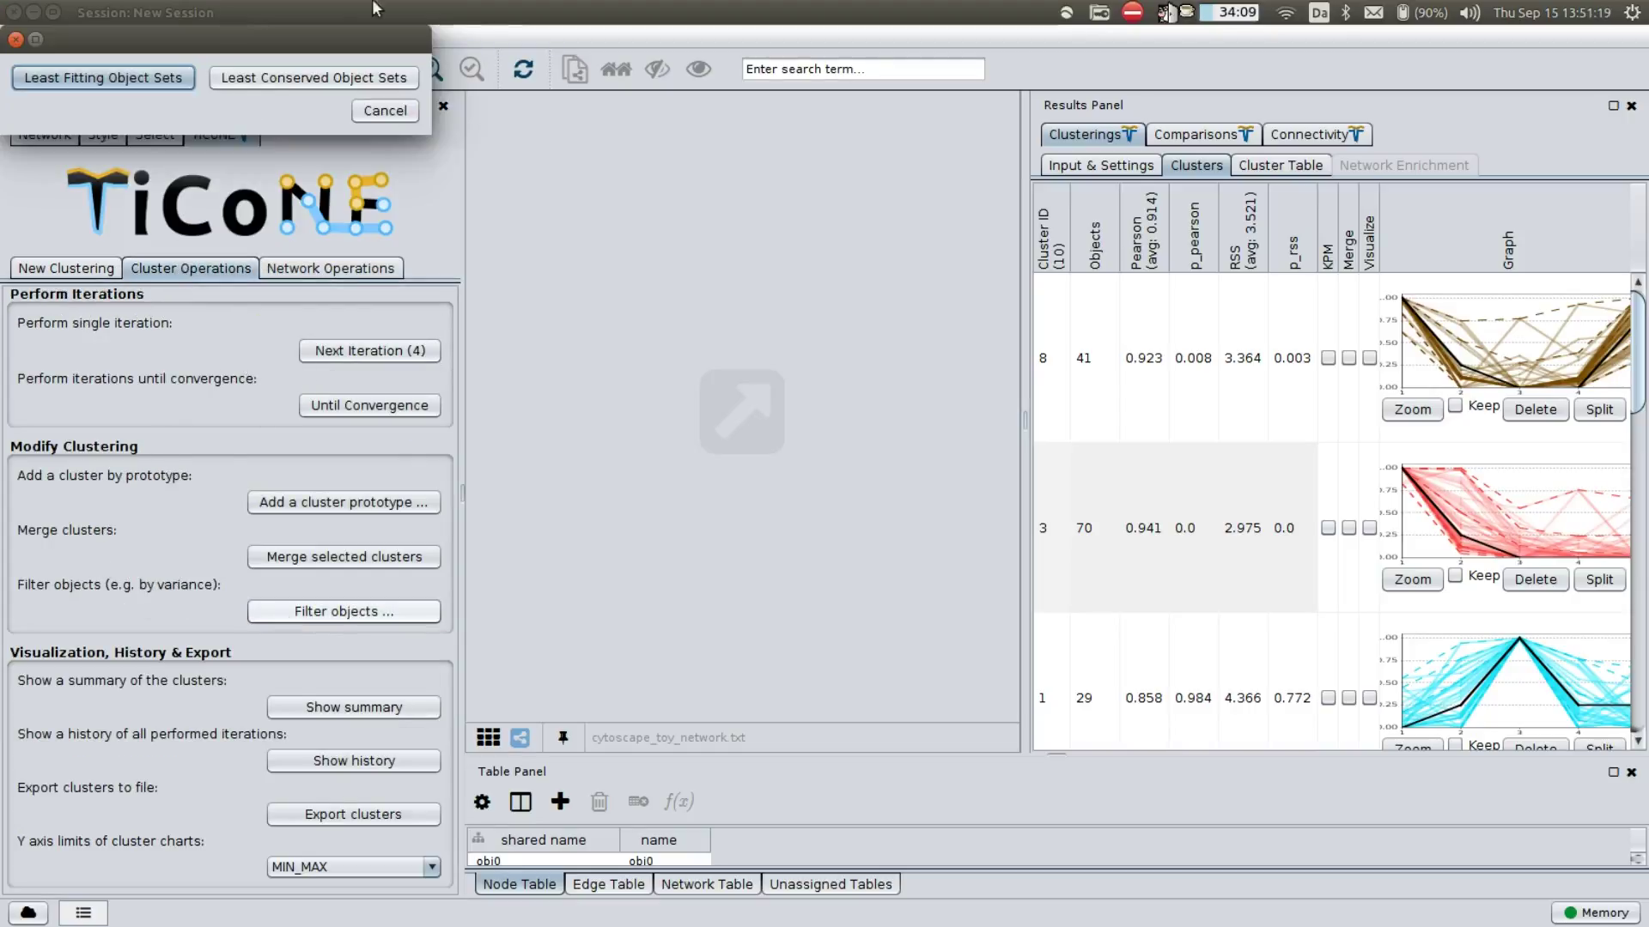
drag(335, 47, 852, 335)
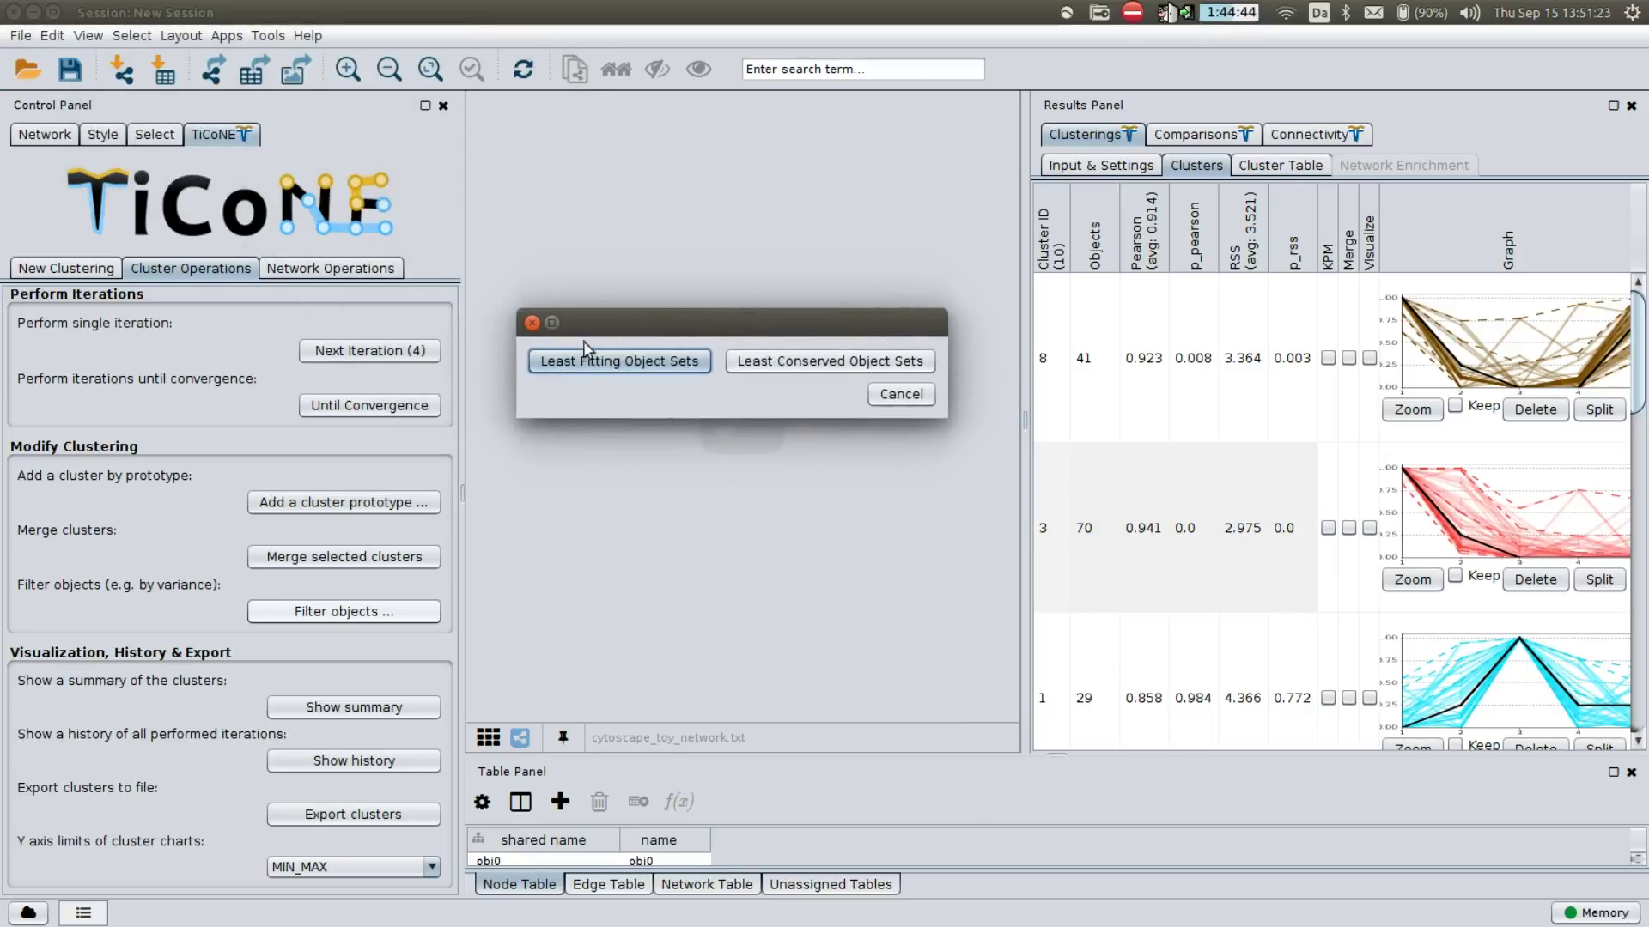
click(648, 363)
drag(183, 38, 725, 196)
click(563, 462)
key(BackSpace)
text(50)
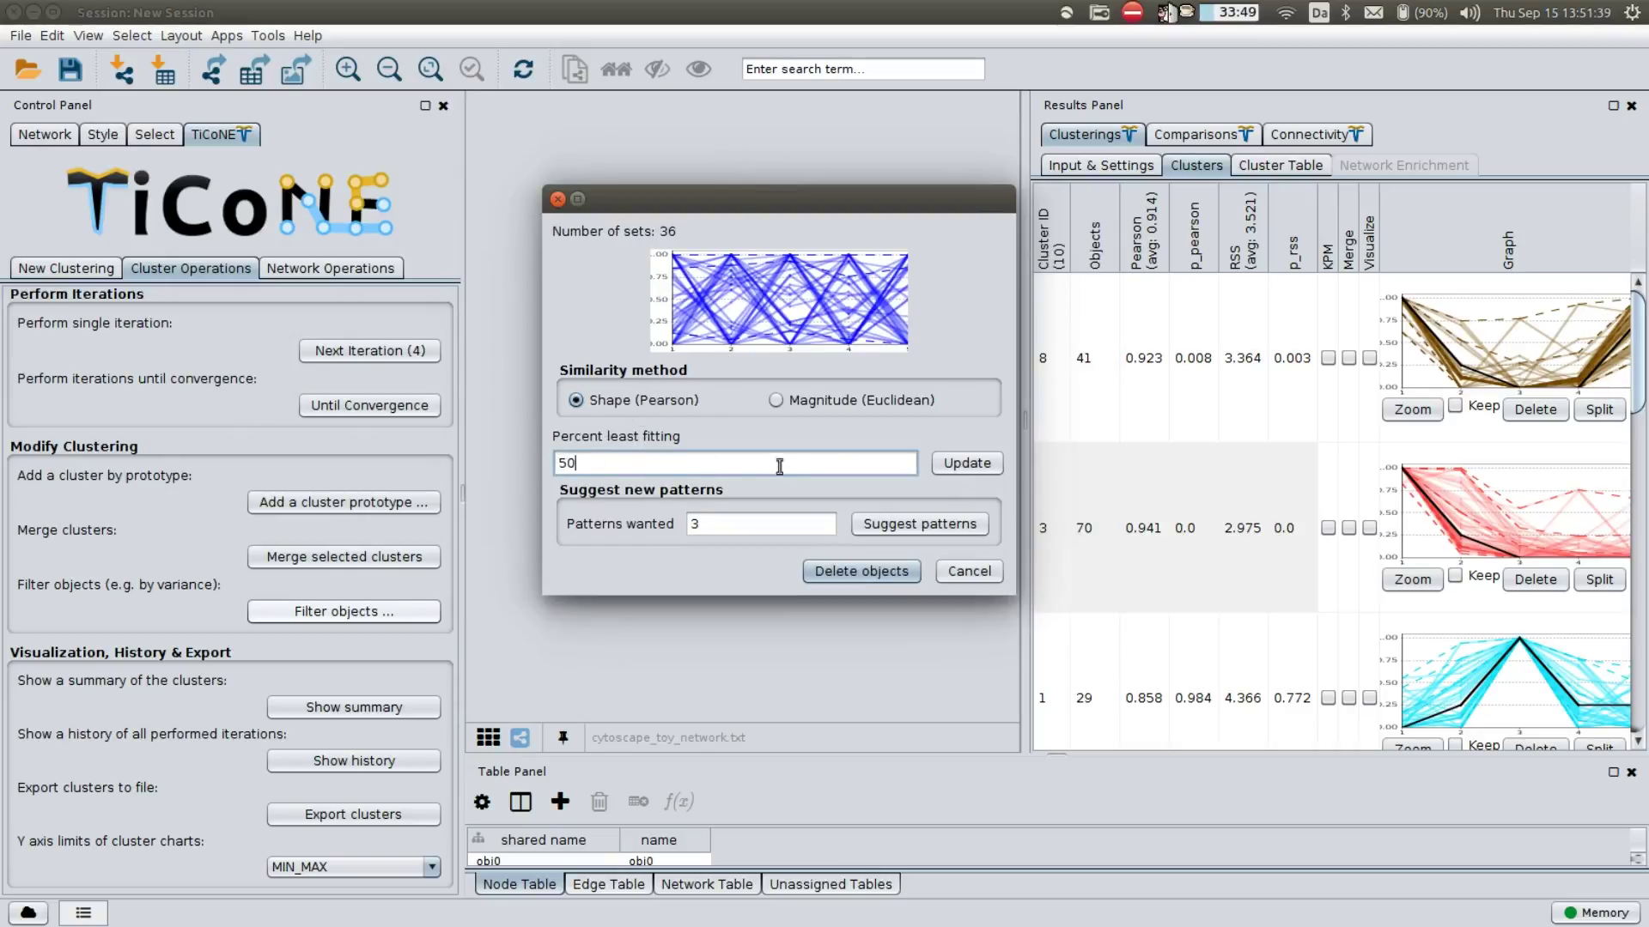
click(965, 463)
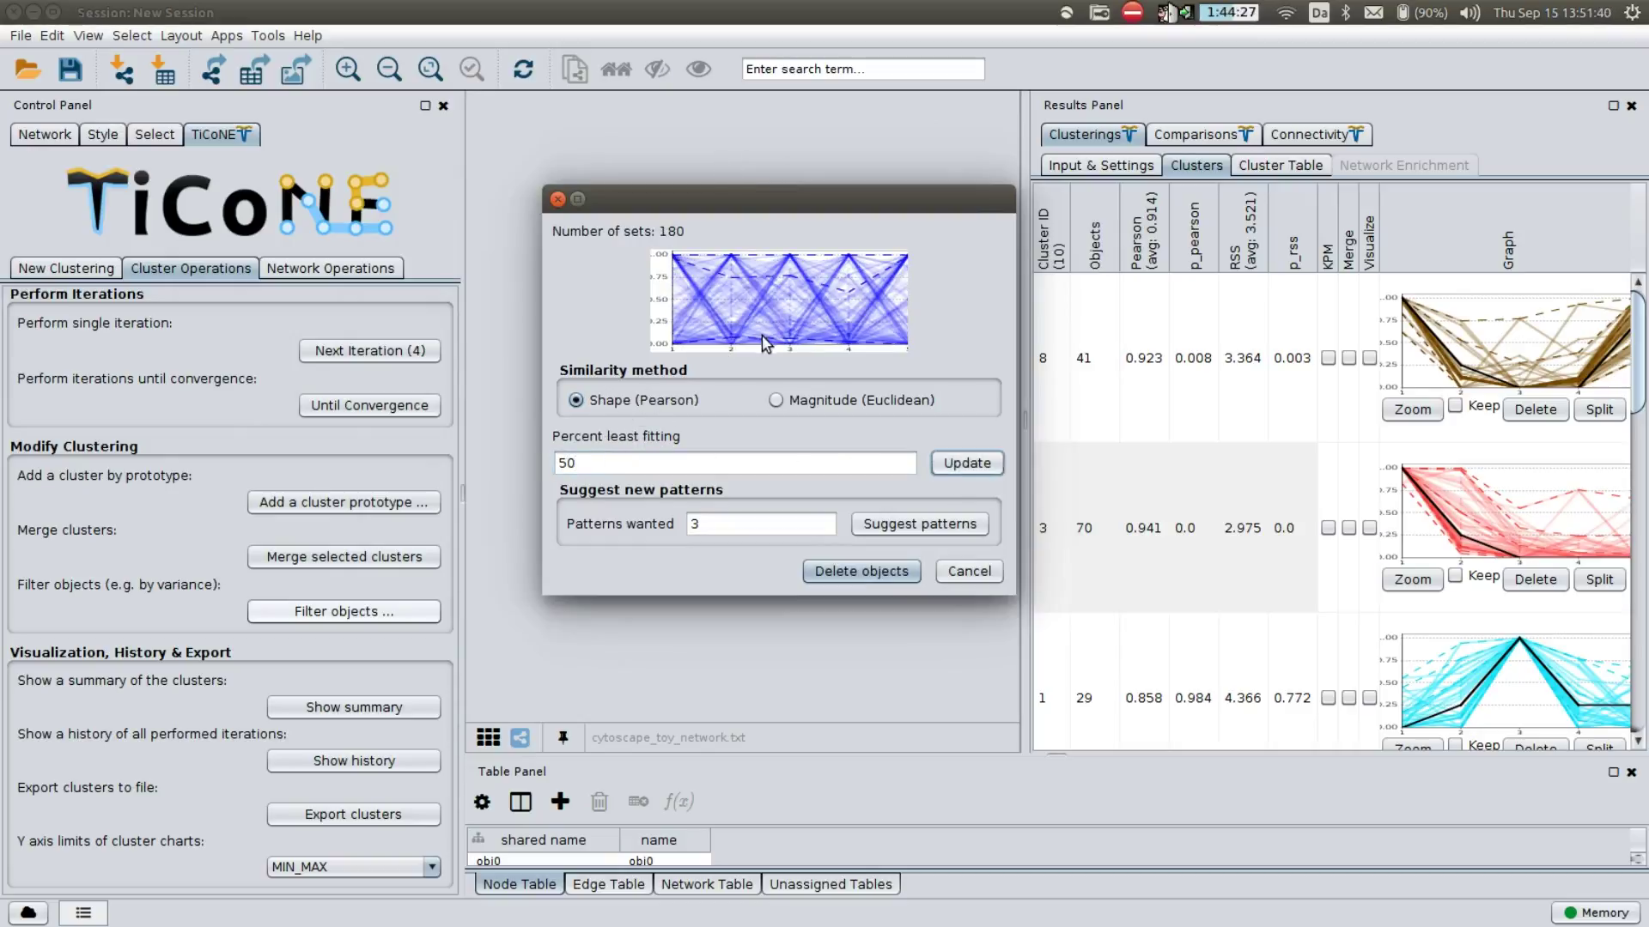
click(837, 572)
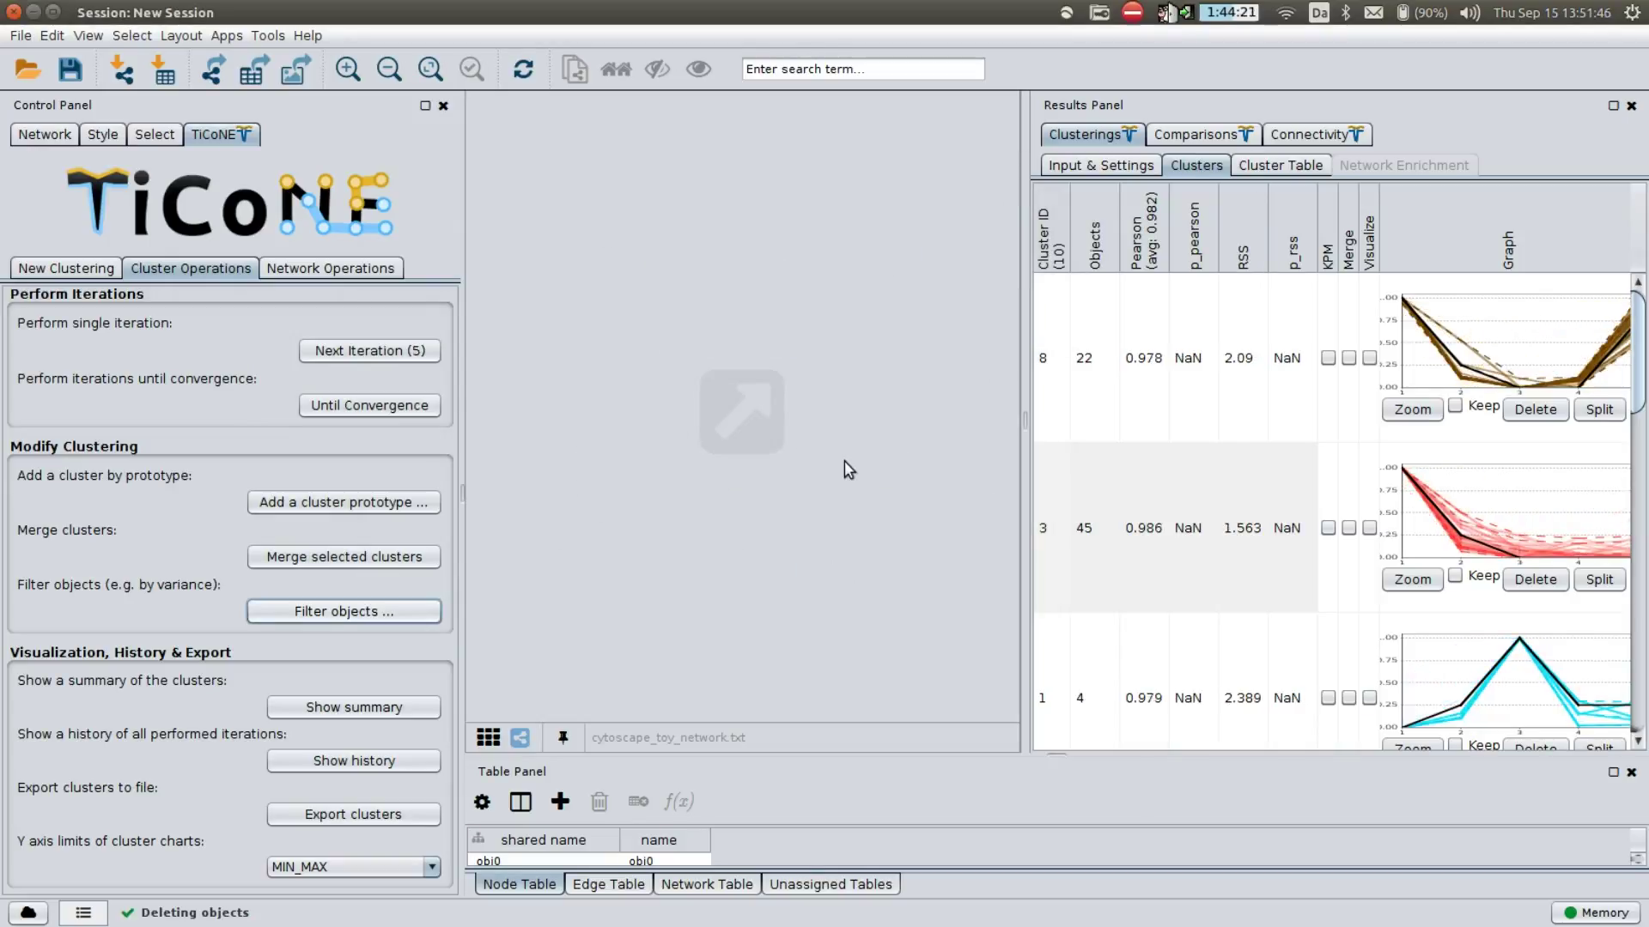
Delete cluster 10 with both its pattern and its assigned sets, and apply the changes
drag(1637, 333, 1642, 493)
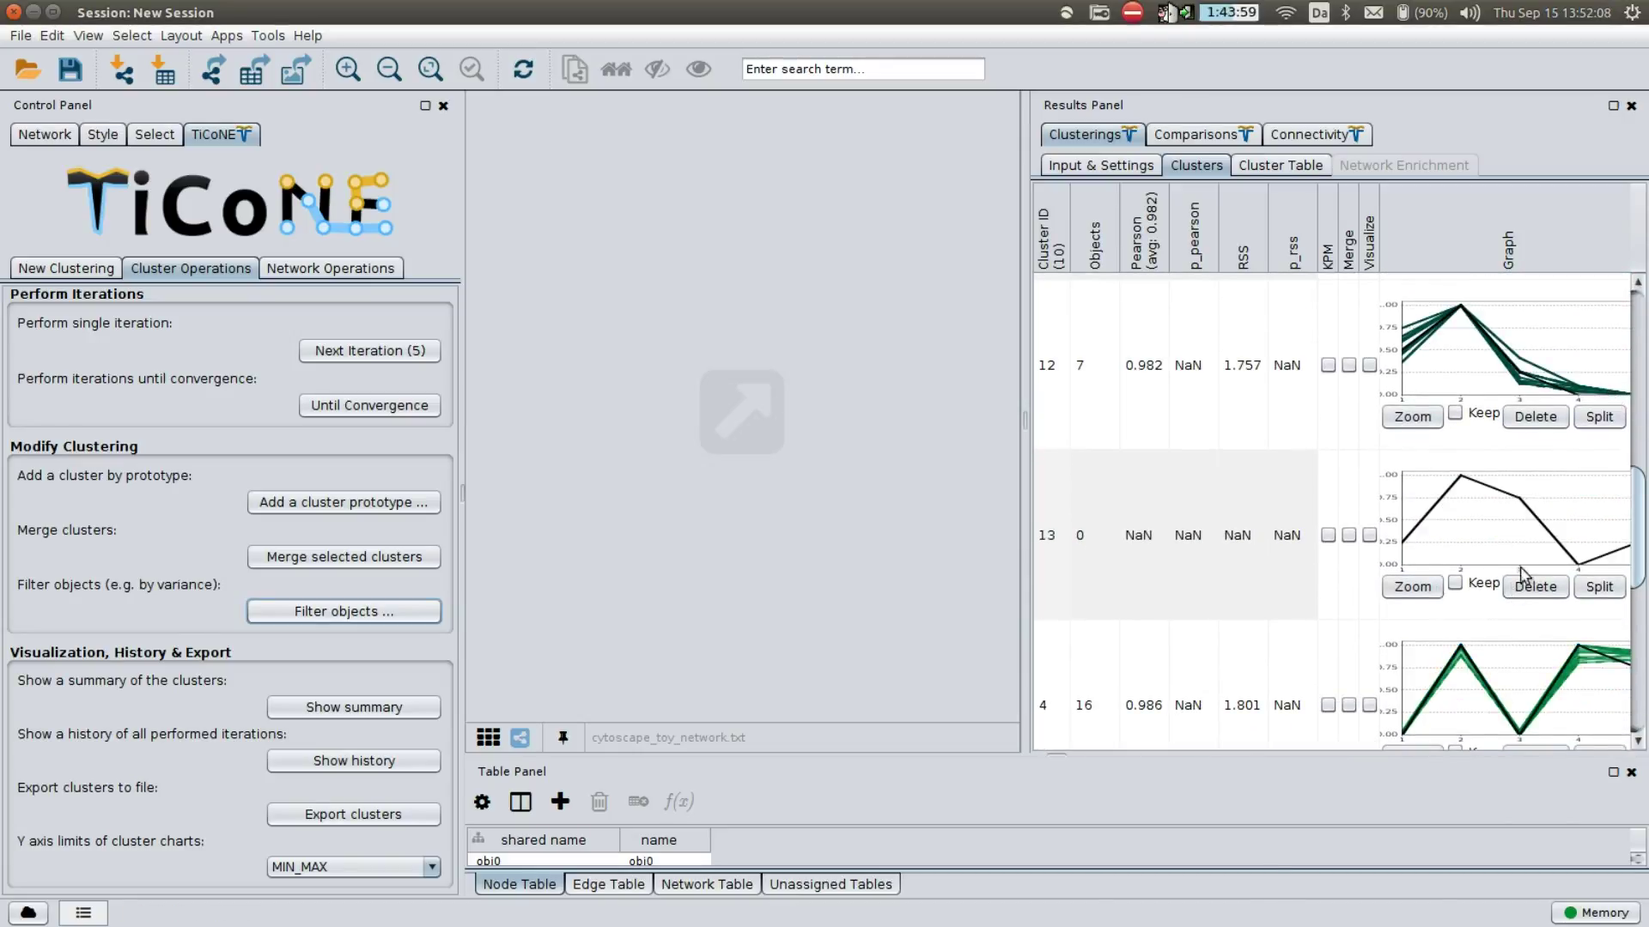
scroll(1489, 627, down, 6)
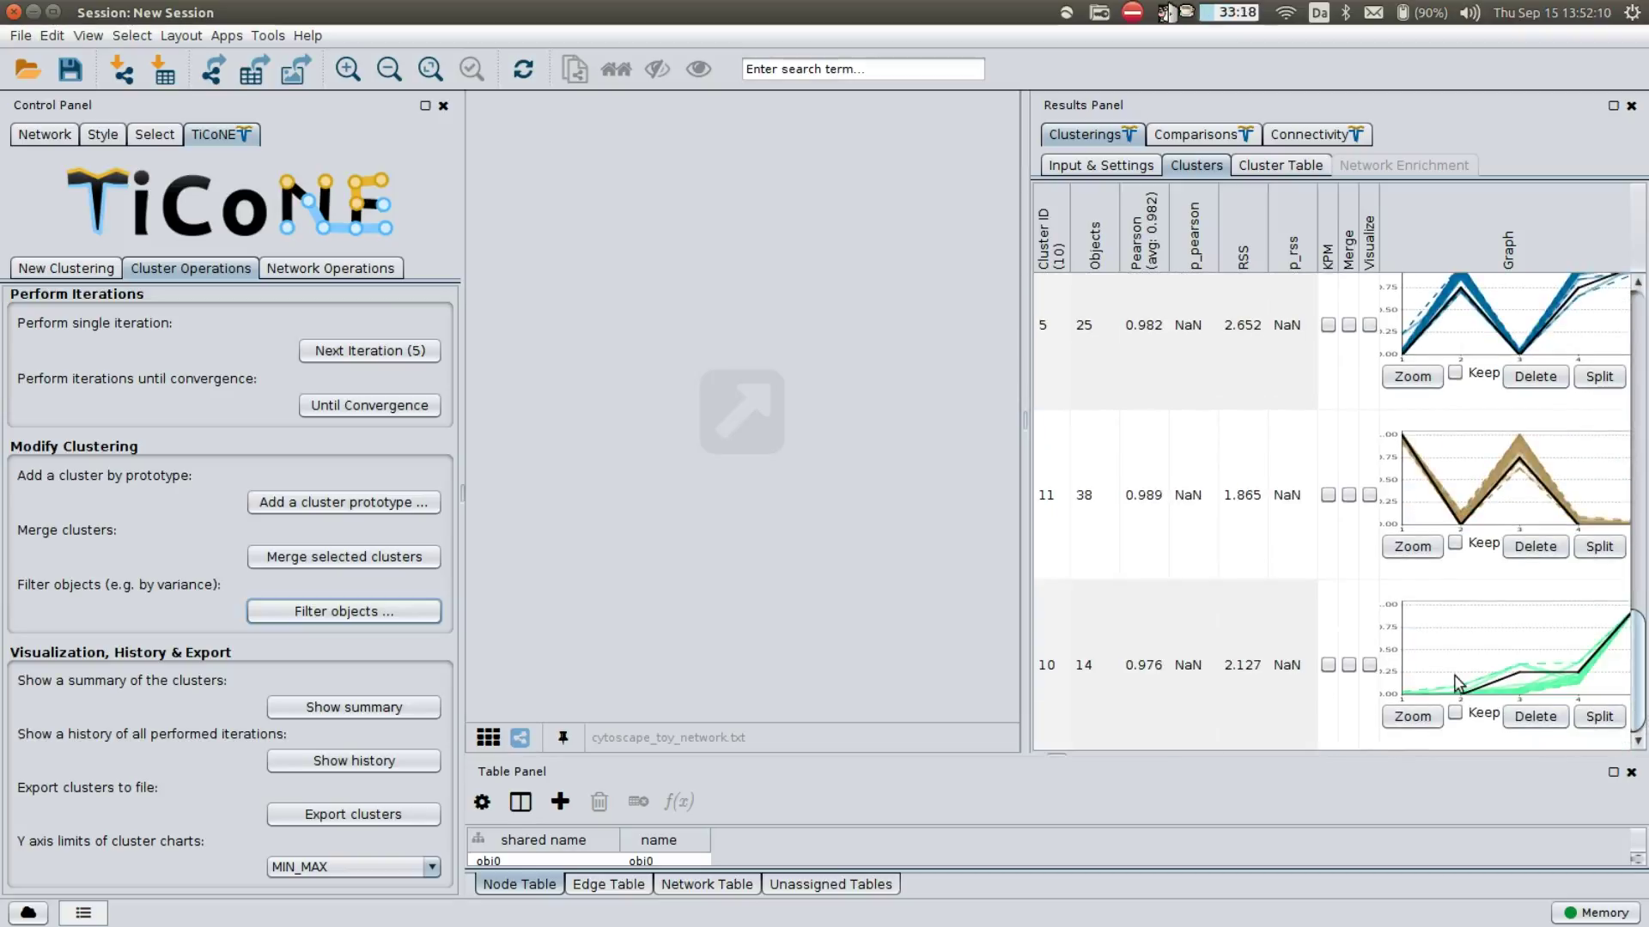
click(1538, 720)
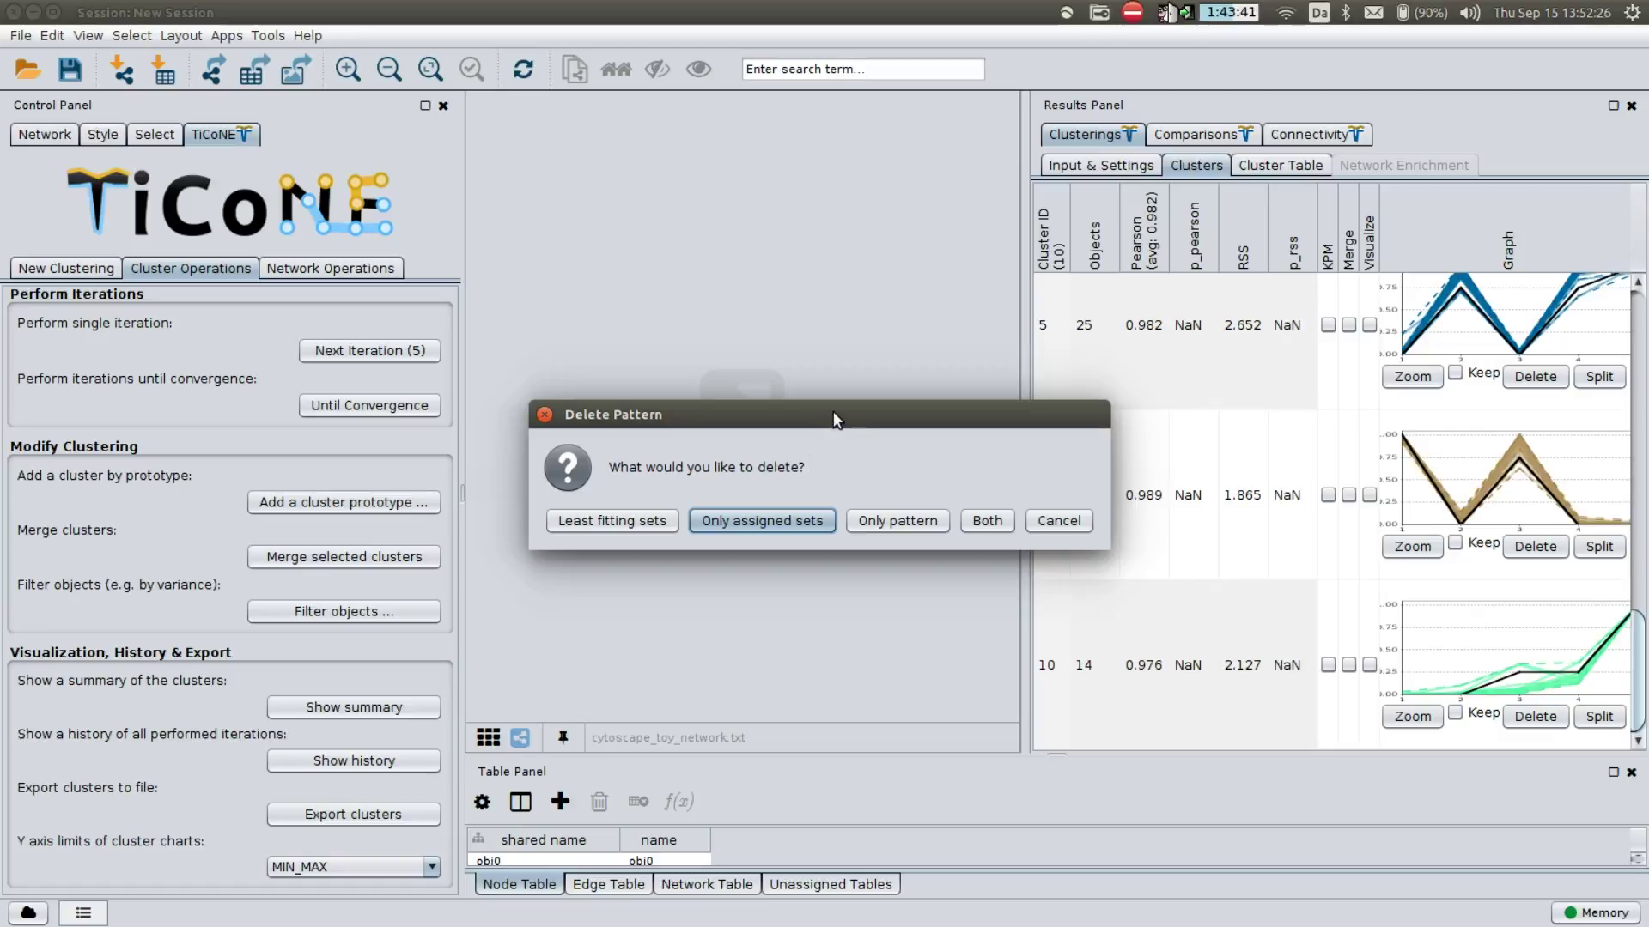
drag(824, 416, 820, 405)
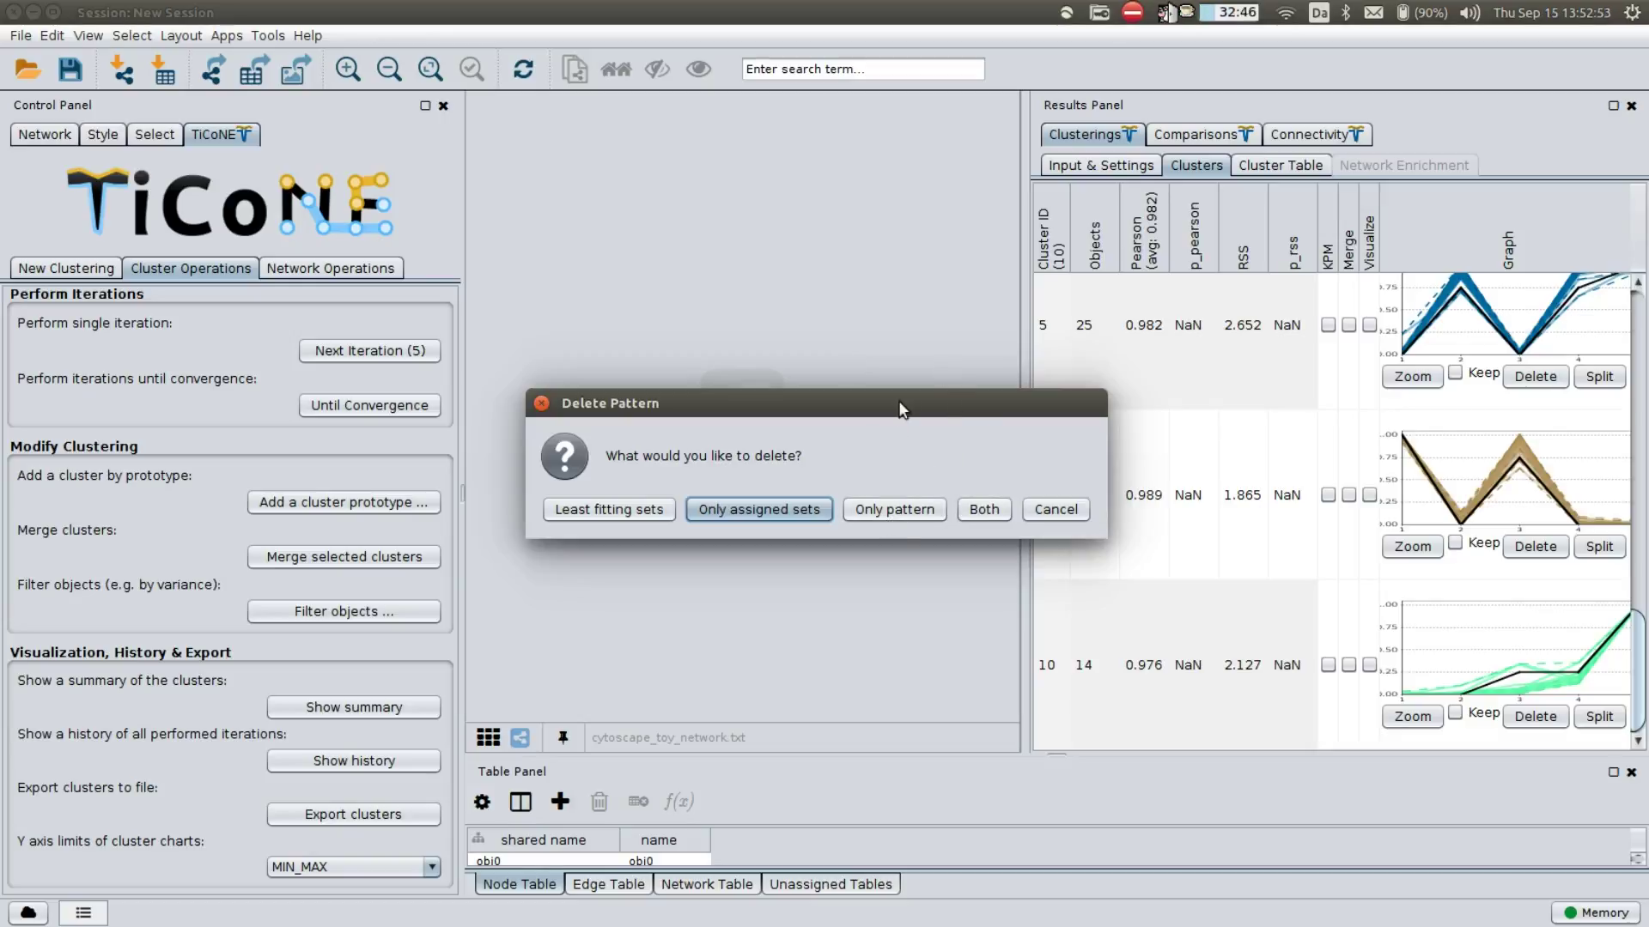
click(984, 510)
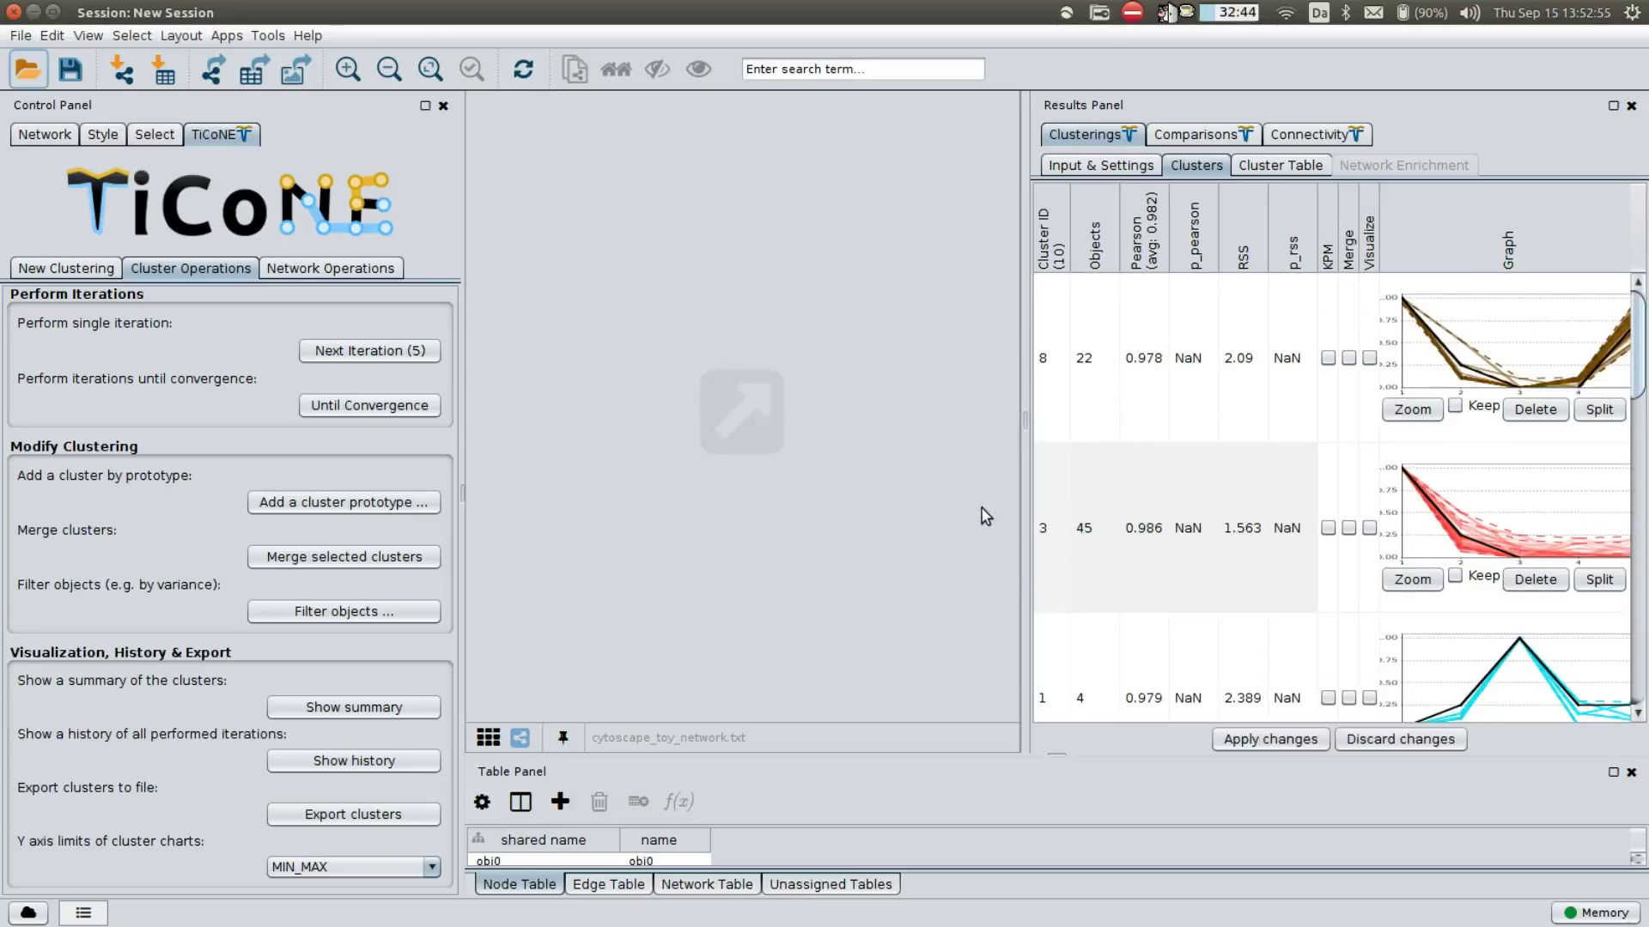
scroll(1245, 635, down, 5)
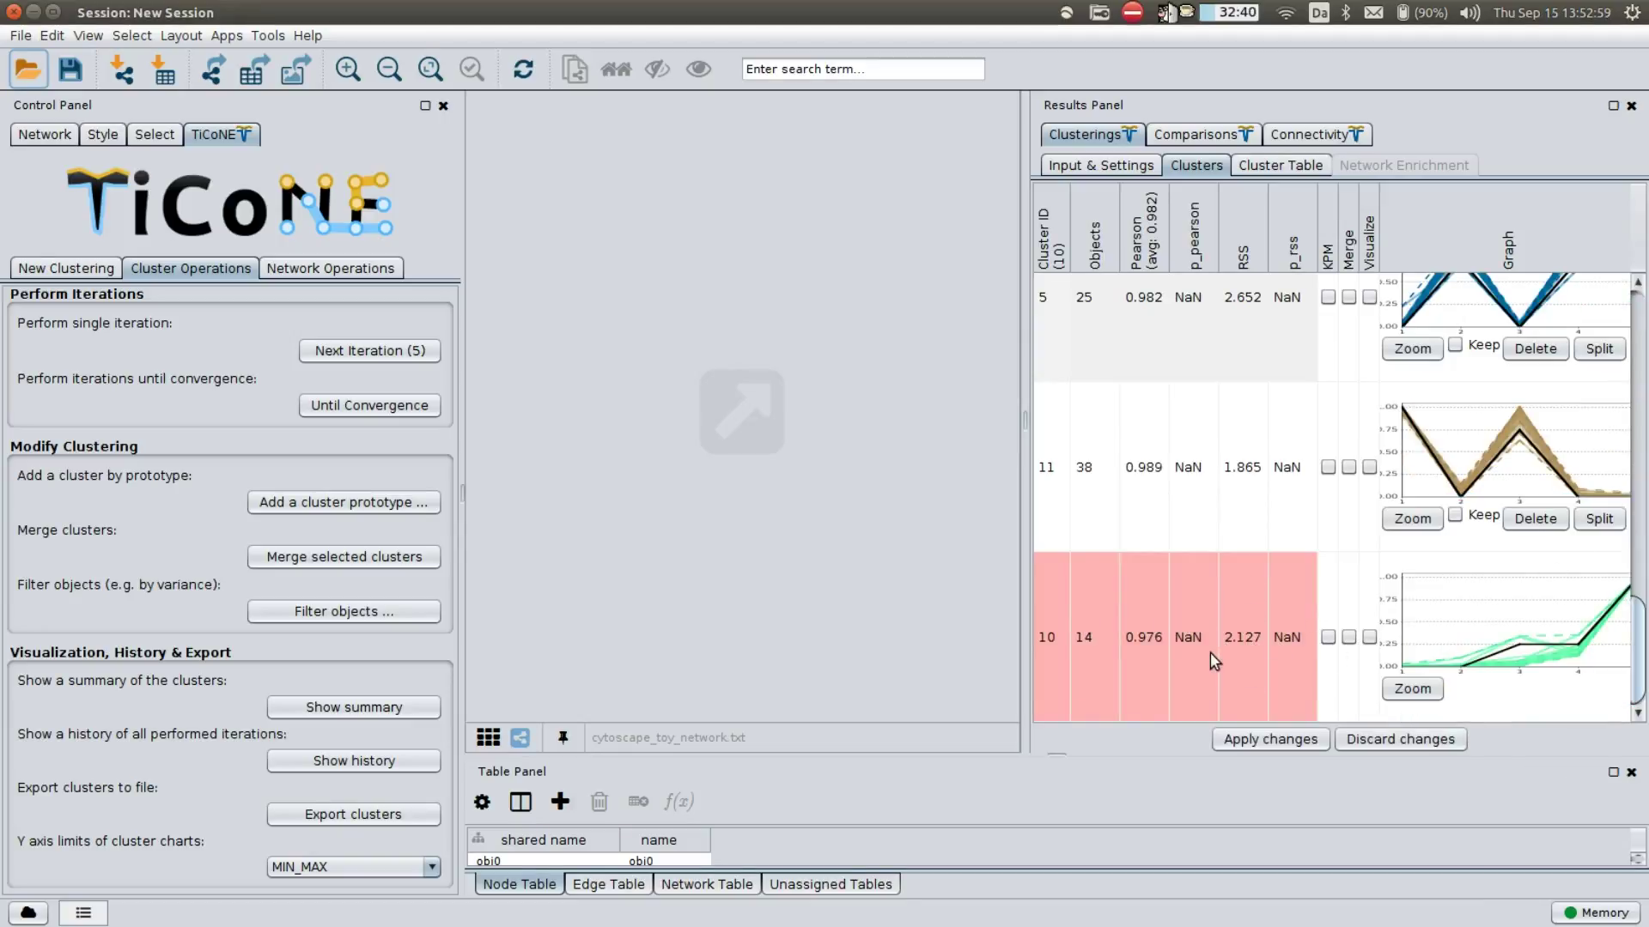
click(1270, 739)
scroll(1259, 596, down, 5)
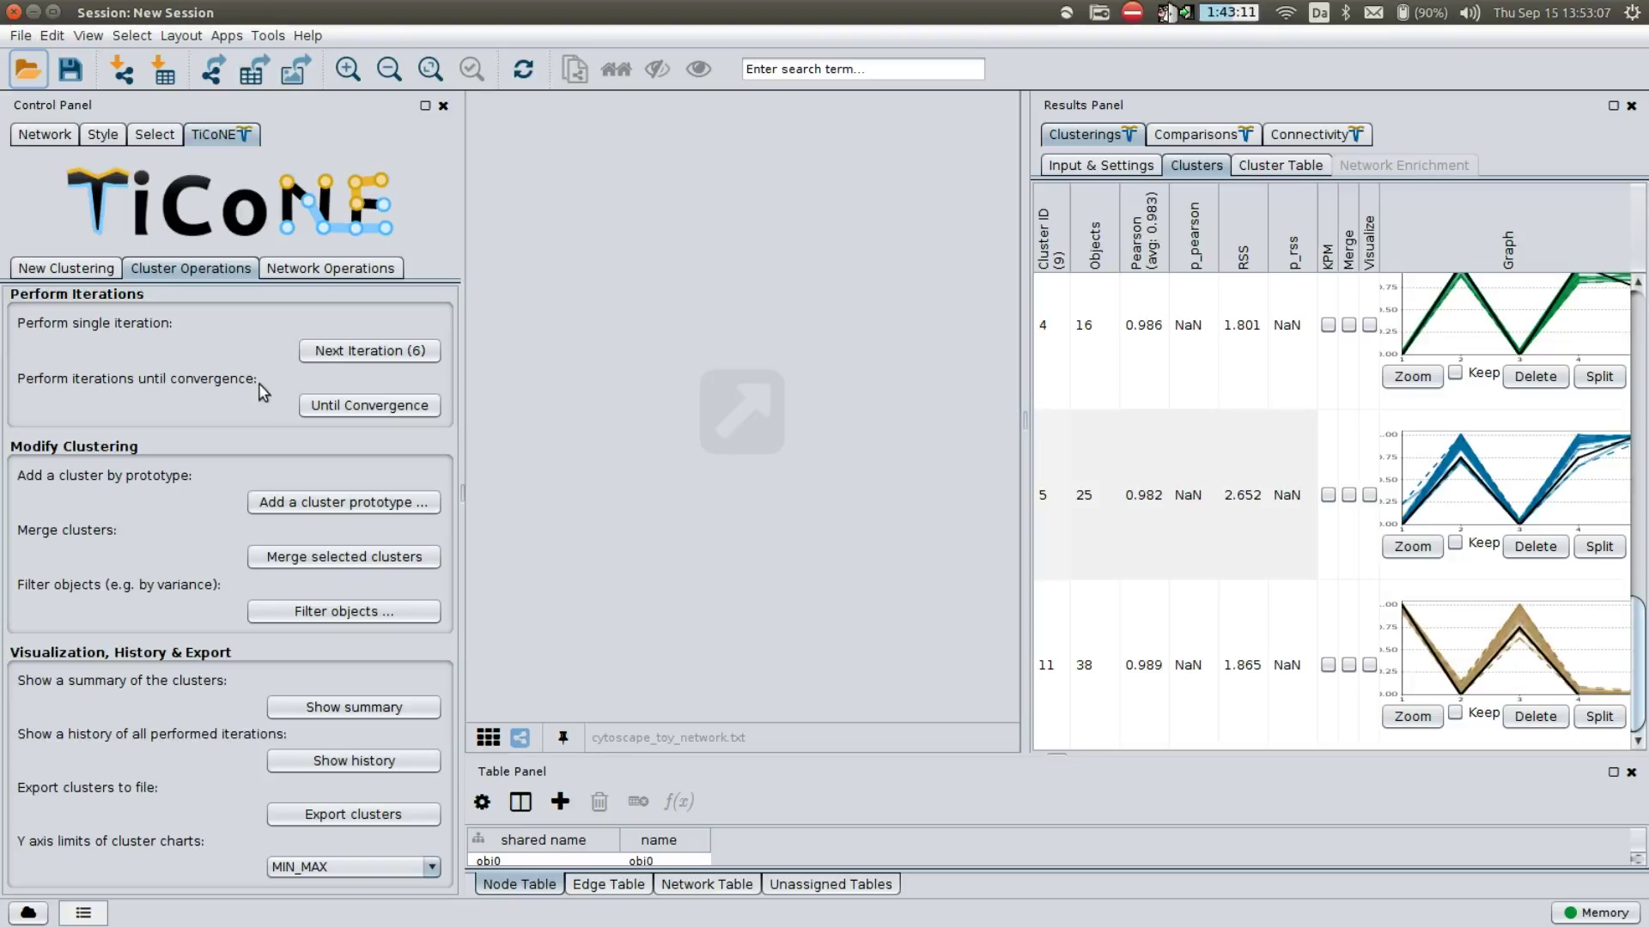
Run the clustering iterations until convergence and colorize the network by the clusters marked for visualization
click(352, 410)
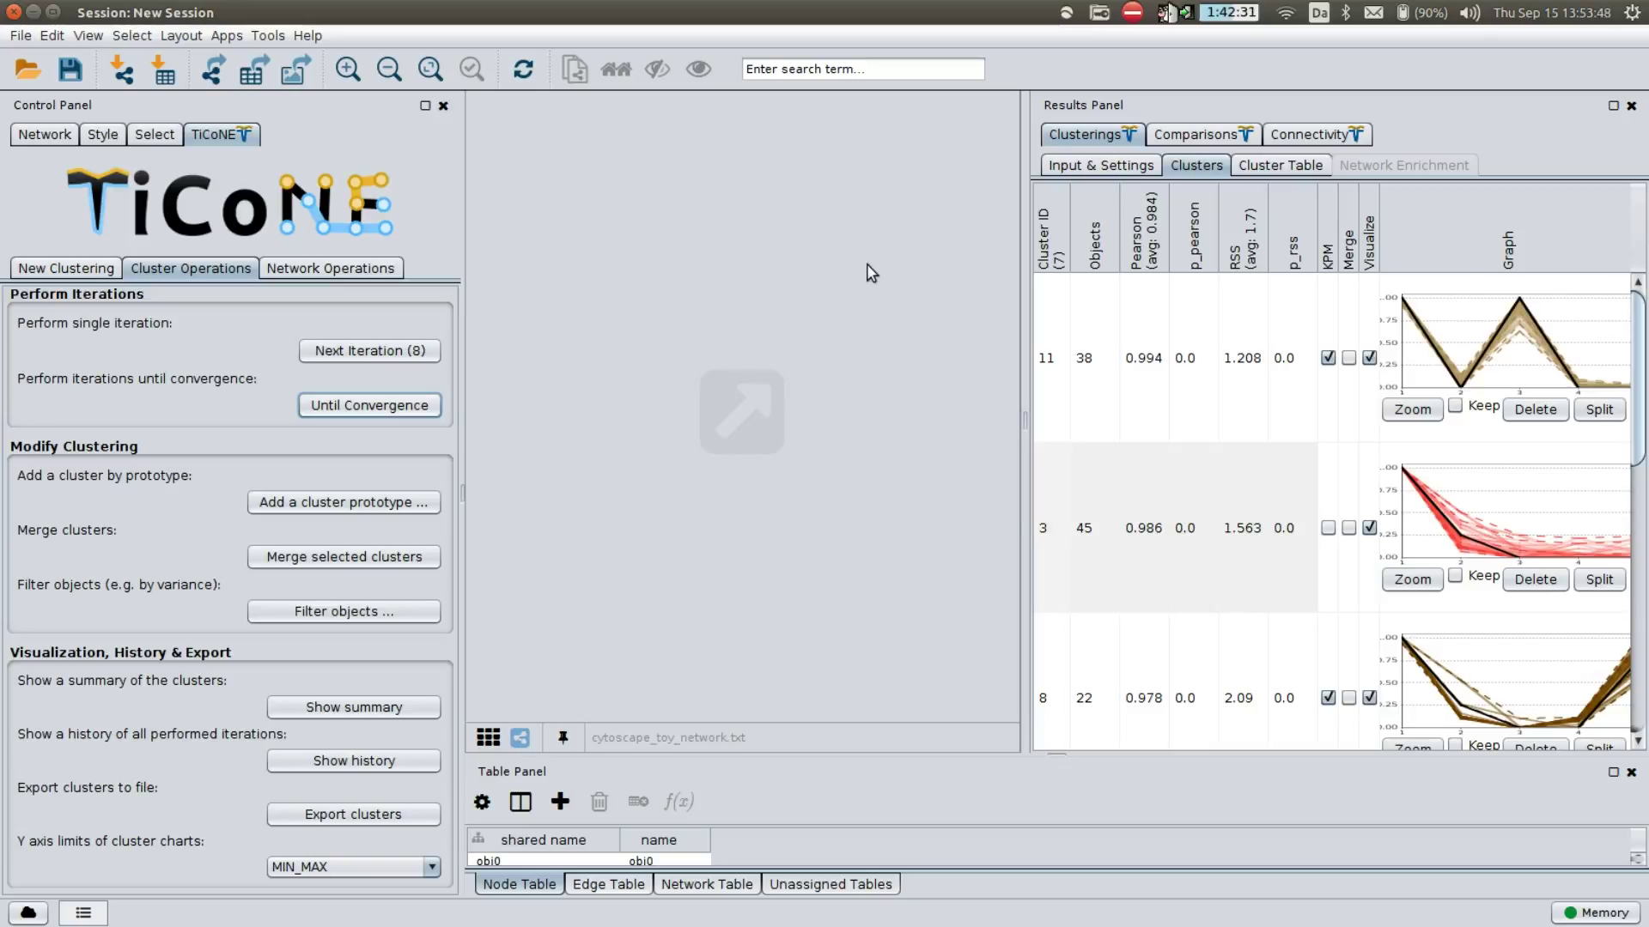
click(327, 268)
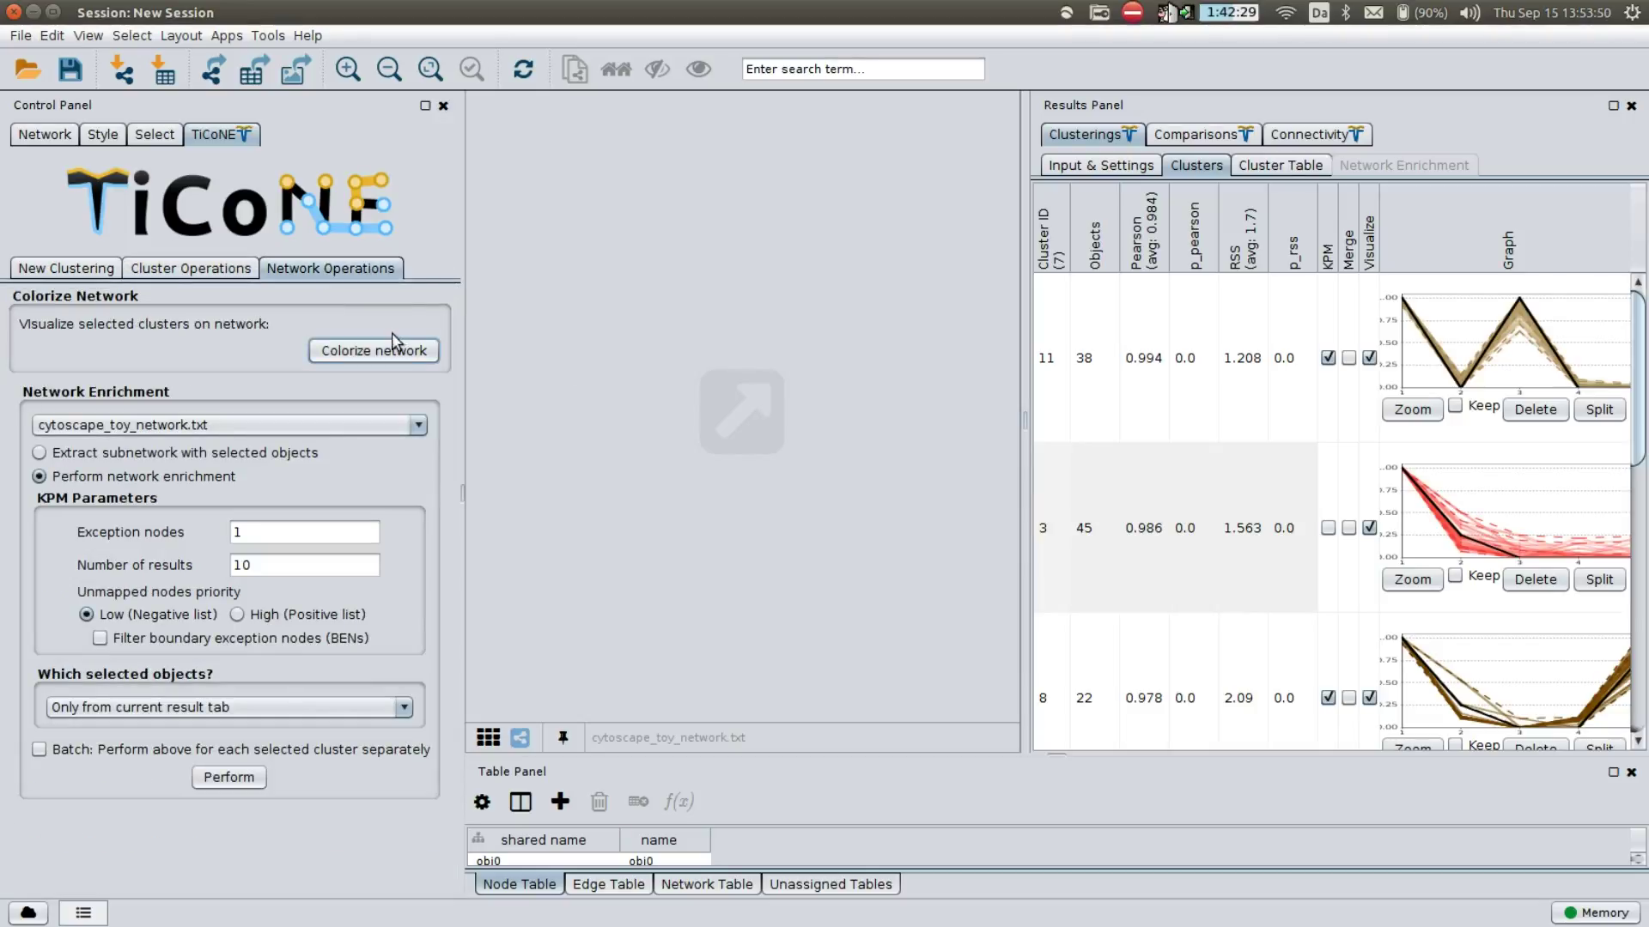
click(390, 354)
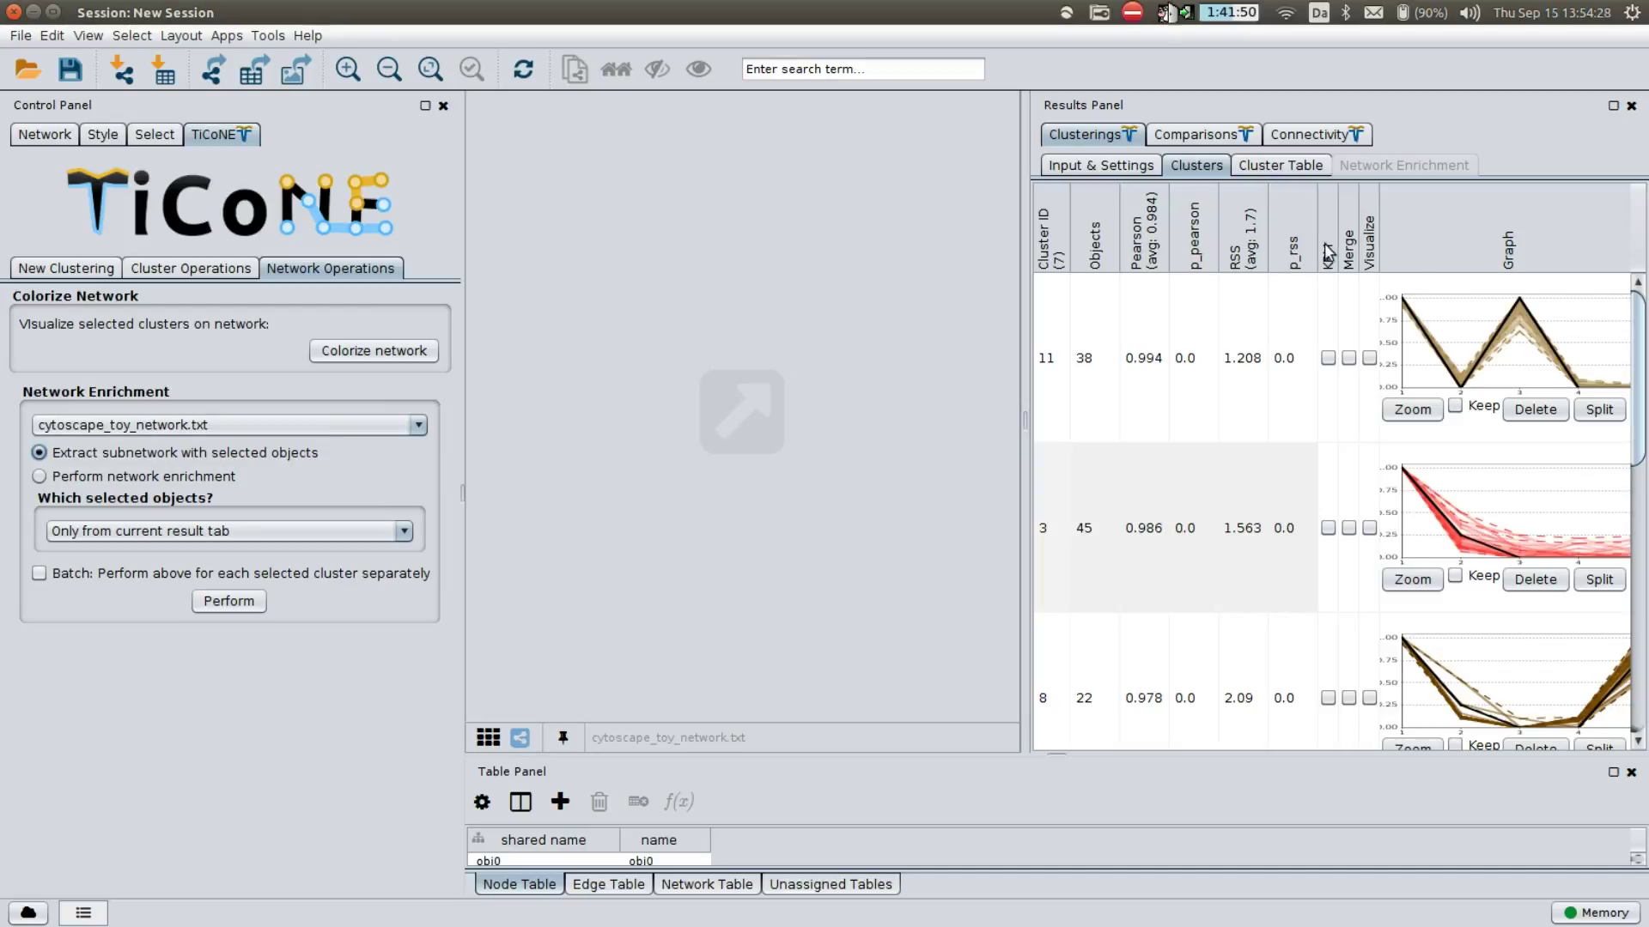
Extract the subnetwork of cluster 11's objects from cytoscape_toy_network.txt and detach its view into its own window
click(1327, 356)
click(226, 602)
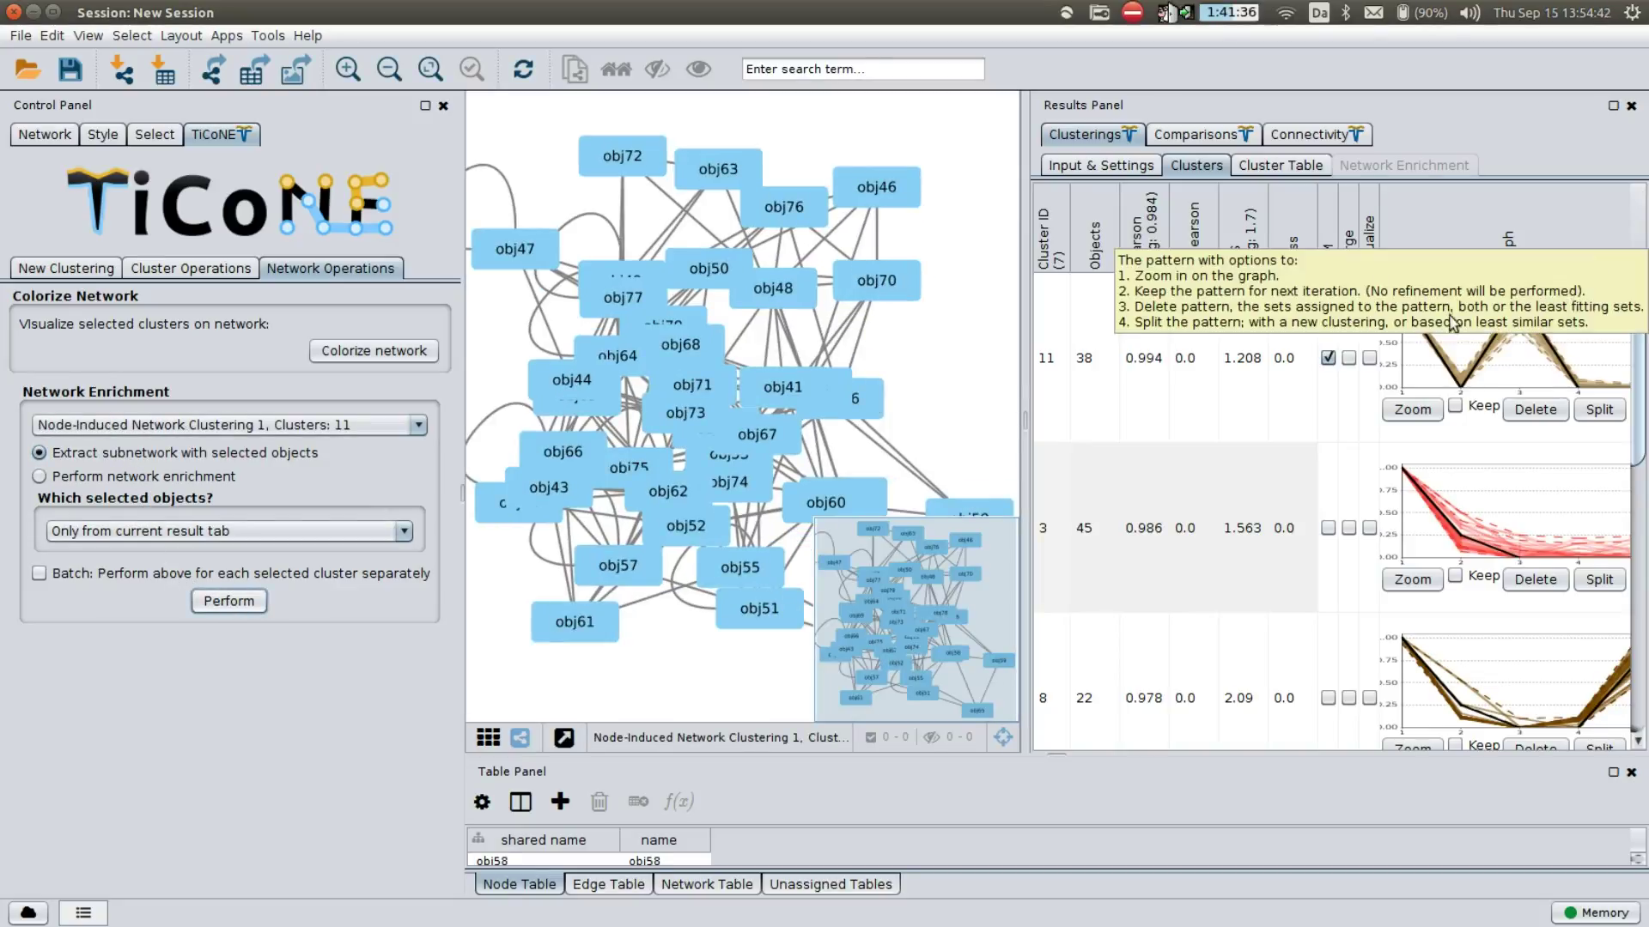
drag(897, 364, 950, 296)
click(563, 737)
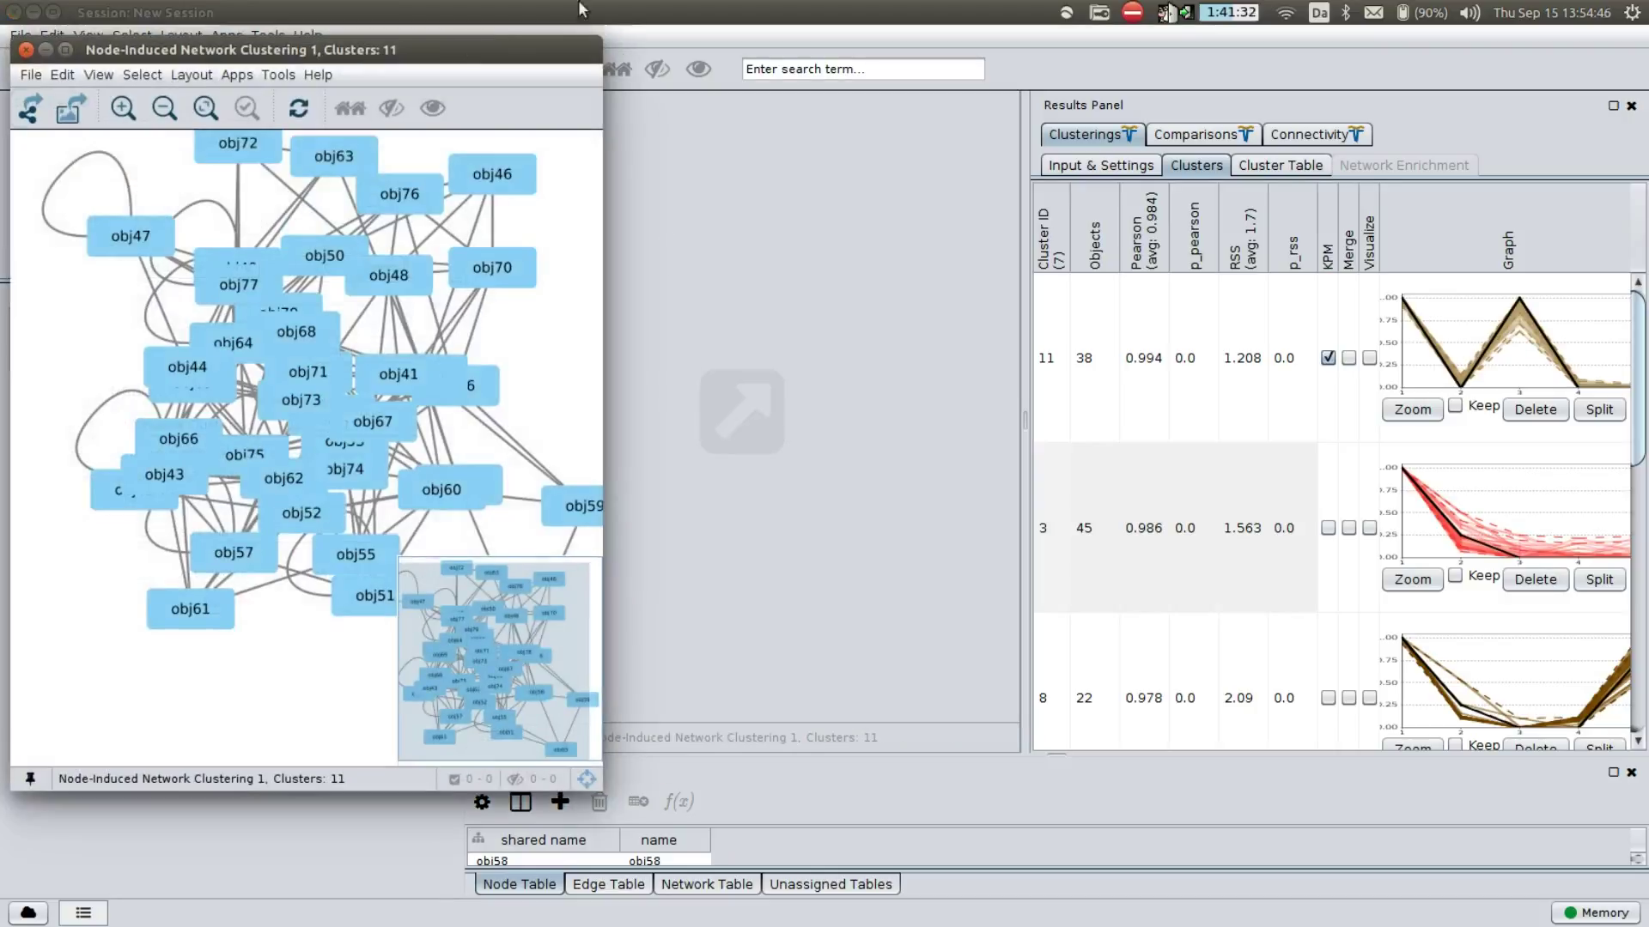
Maximize the detached window showing cluster 11's subnetwork
double_click(446, 62)
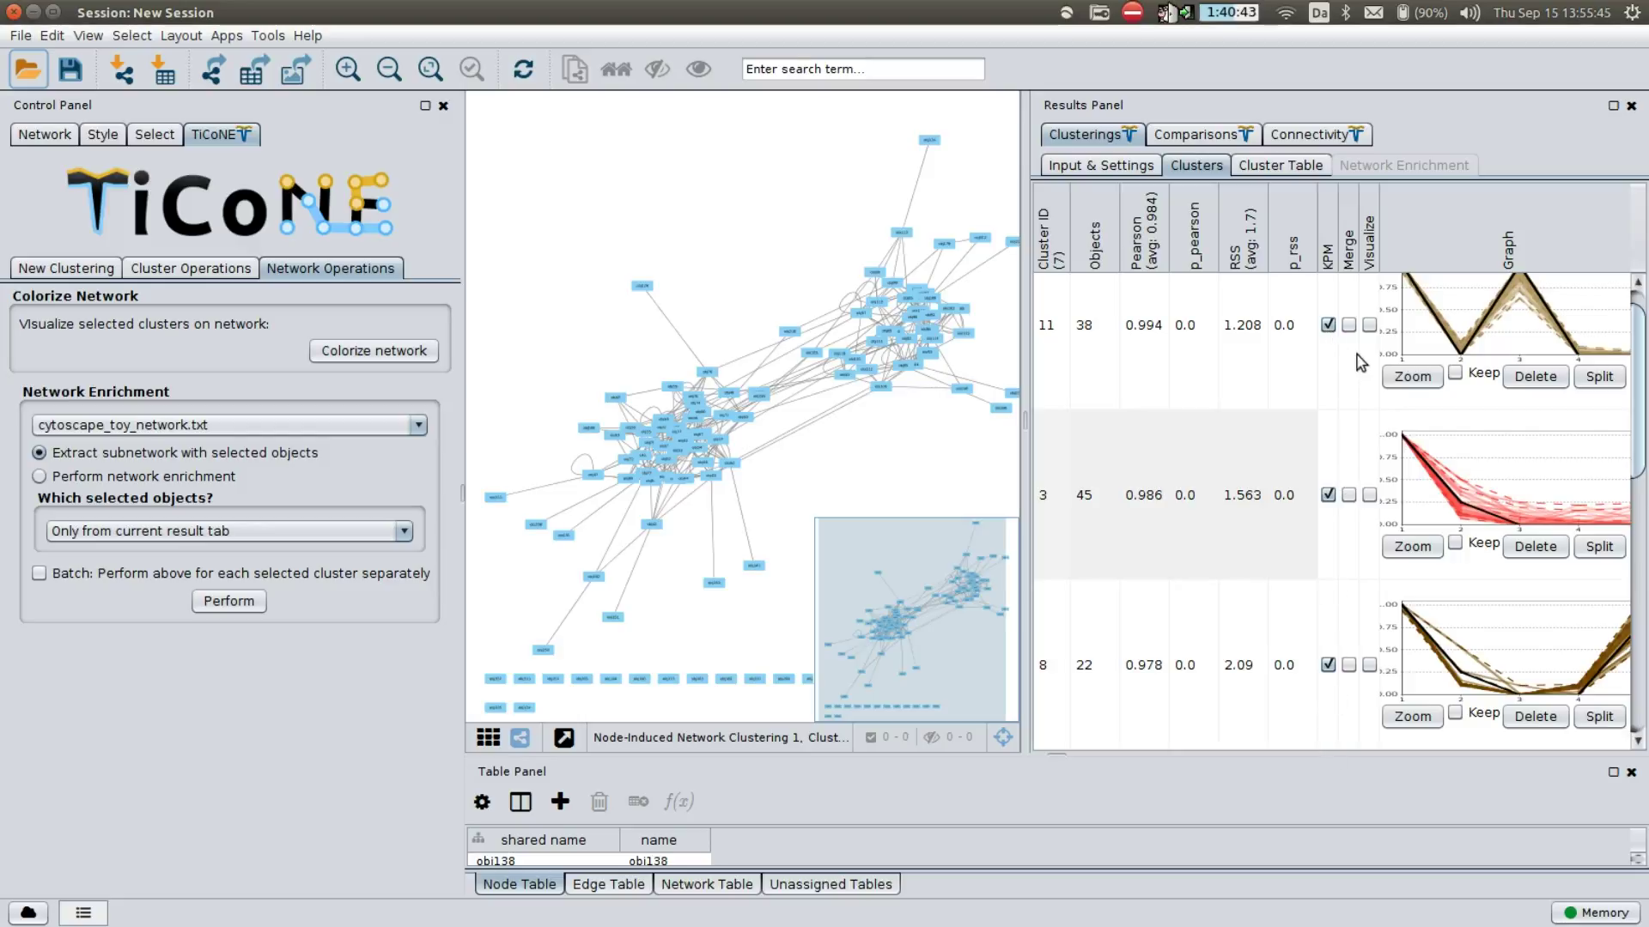
Run network enrichment on cytoscape_toy_network.txt for clusters 11, 3 and 8 with 1 exception node and 10 results, removing the open network views
scroll(1342, 411, down, 2)
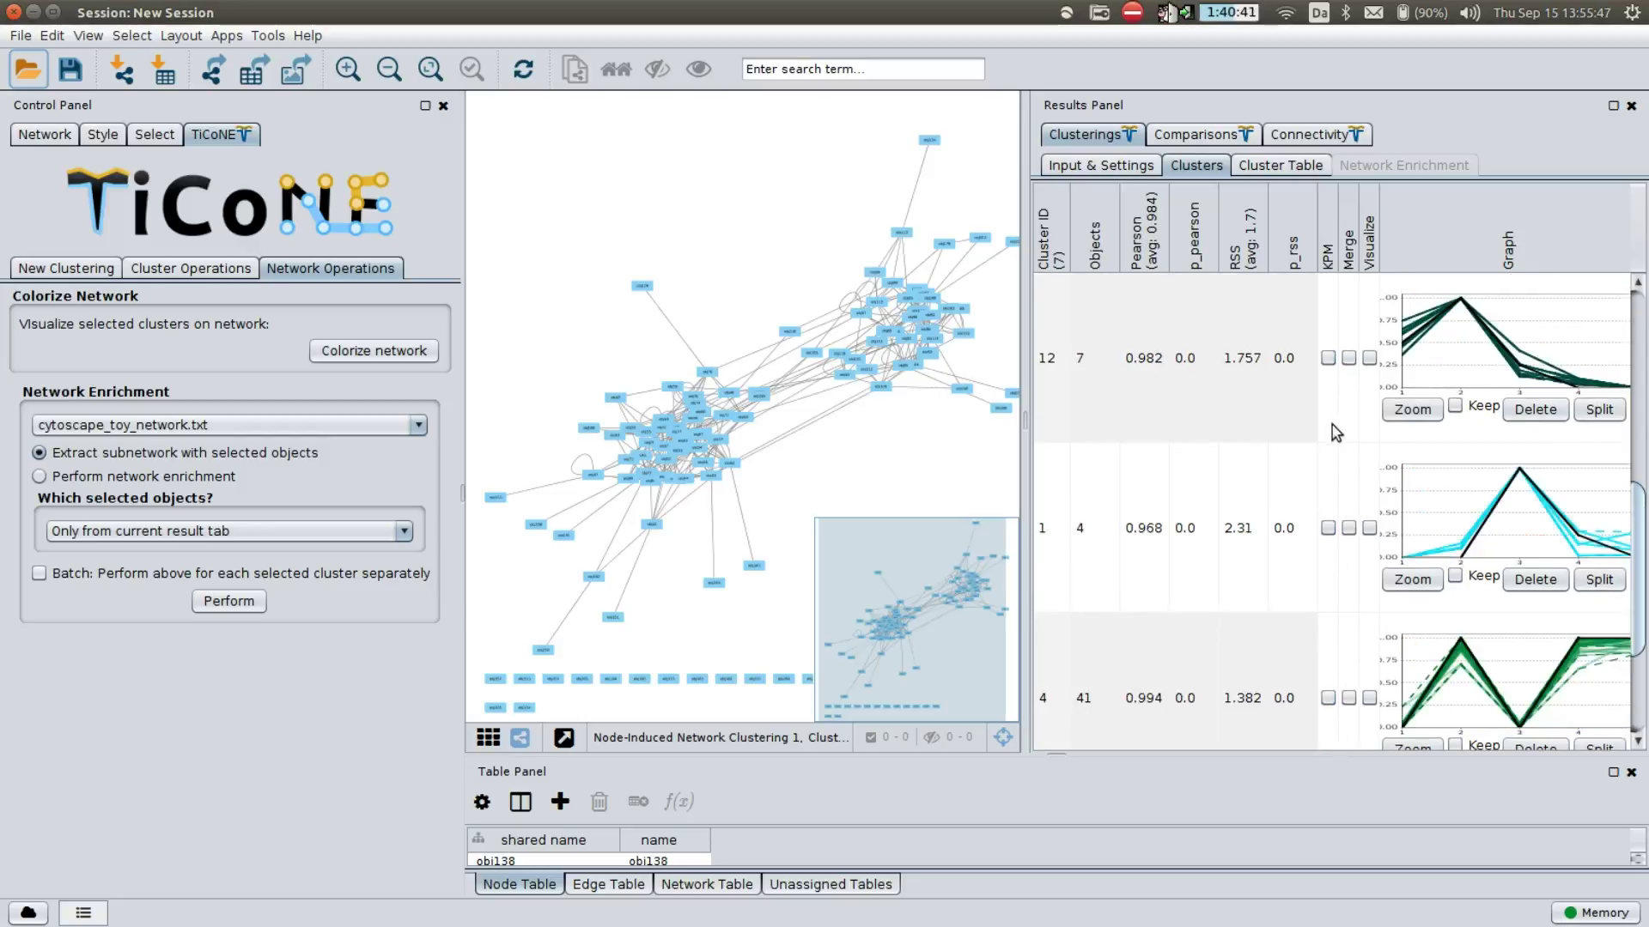
scroll(1347, 396, up, 2)
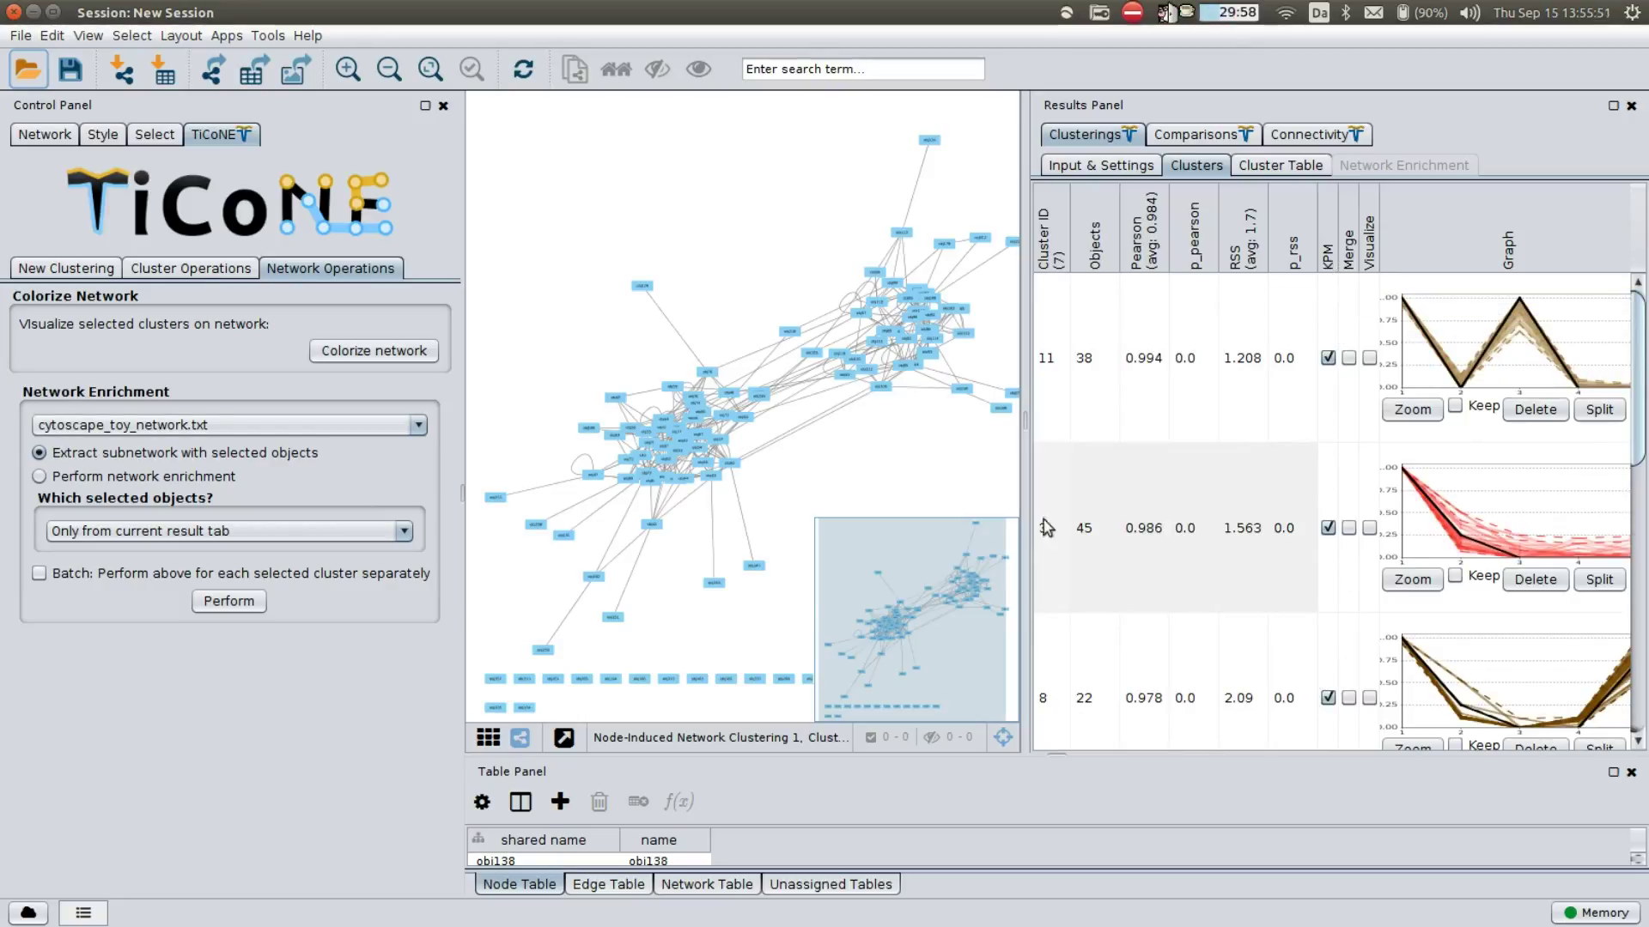
click(176, 477)
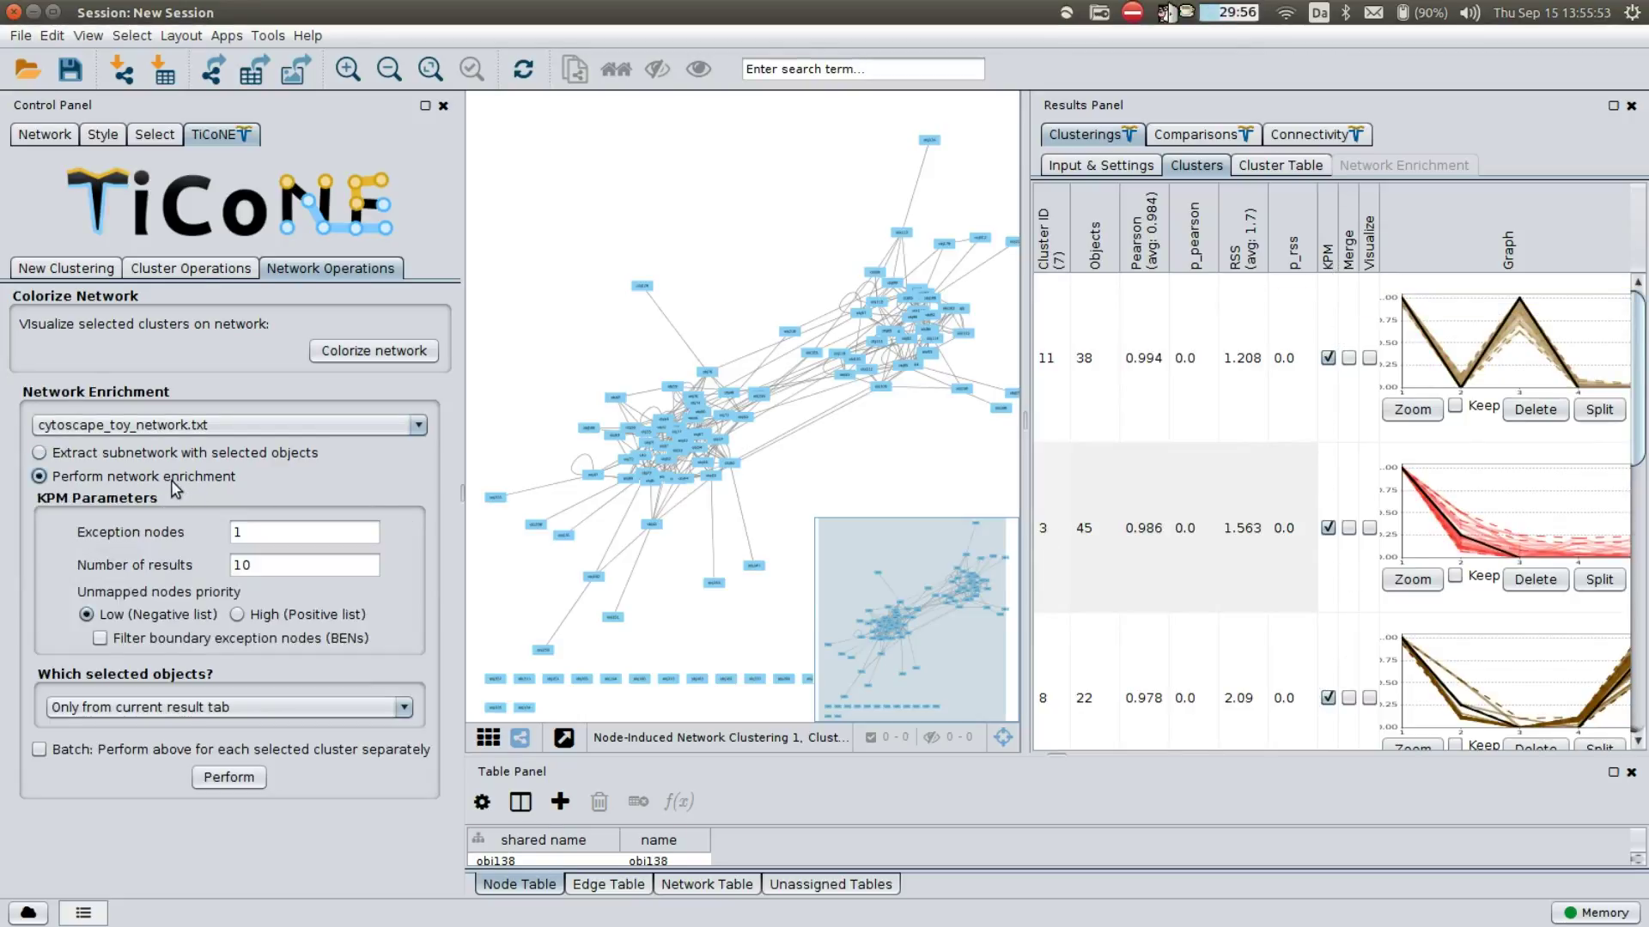
click(276, 525)
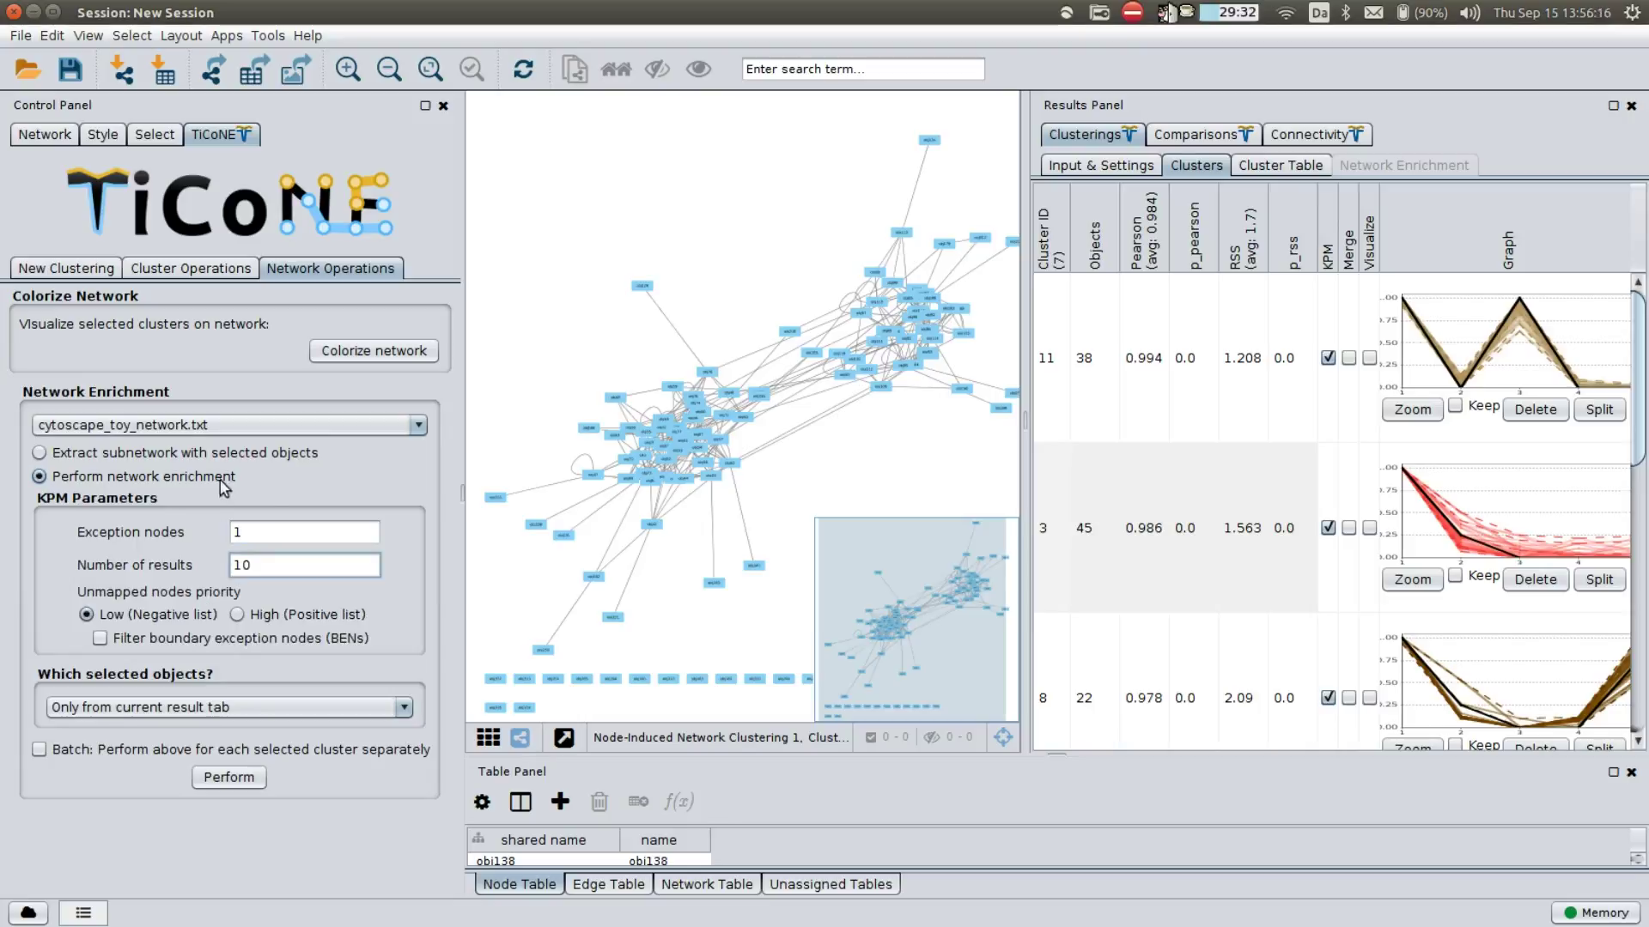
click(233, 776)
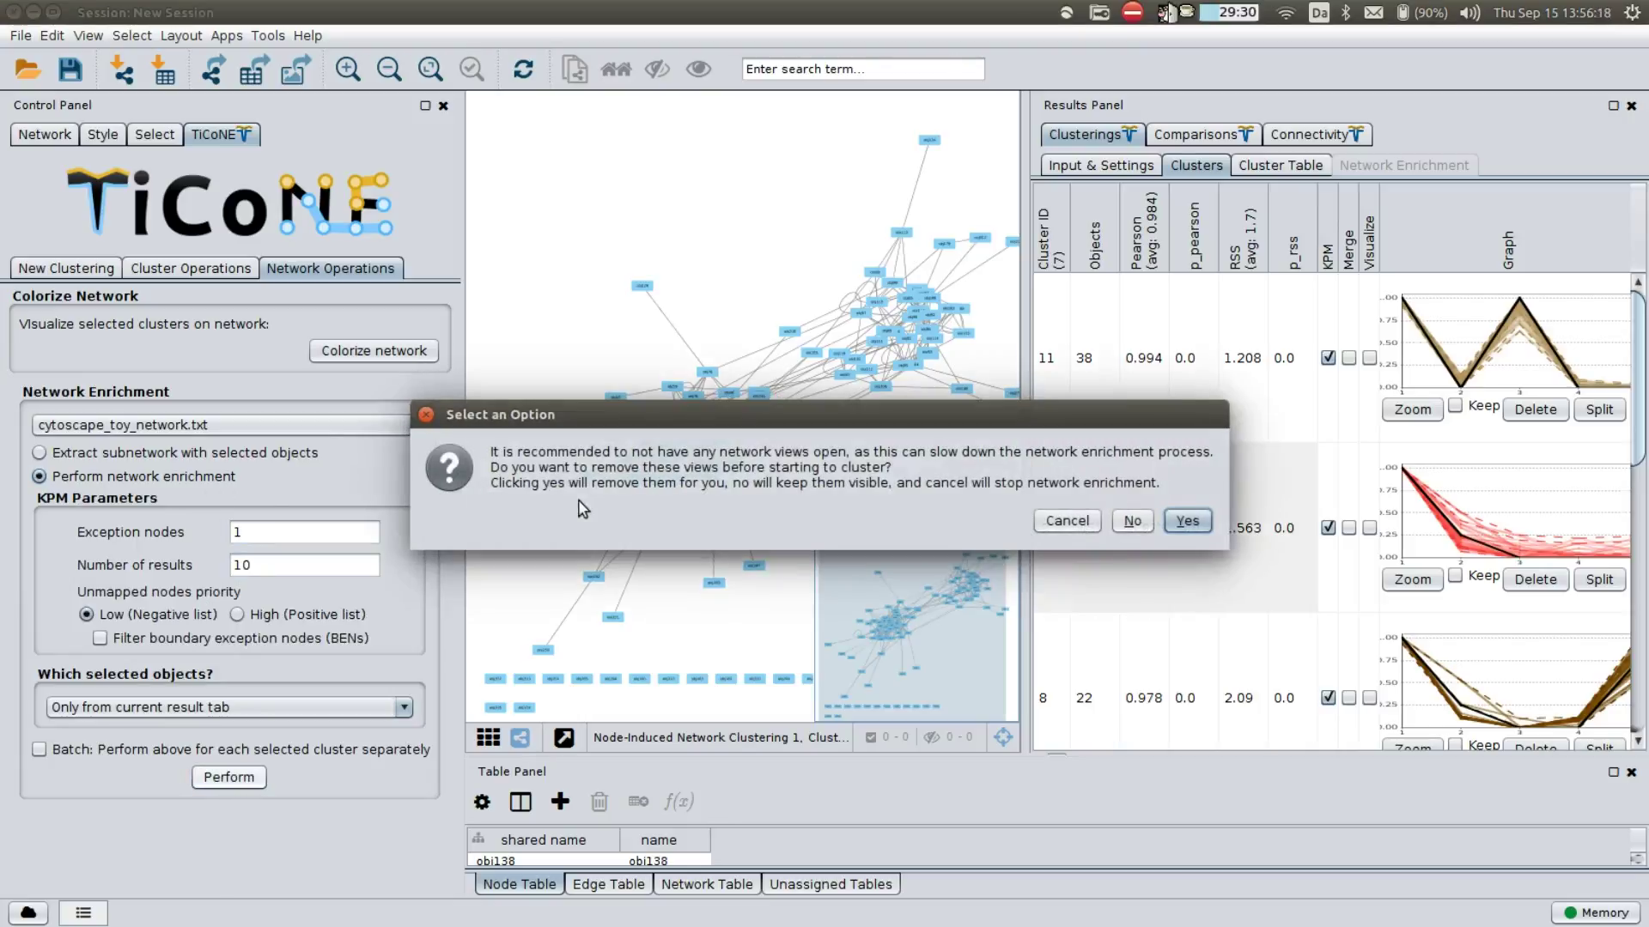
click(1170, 519)
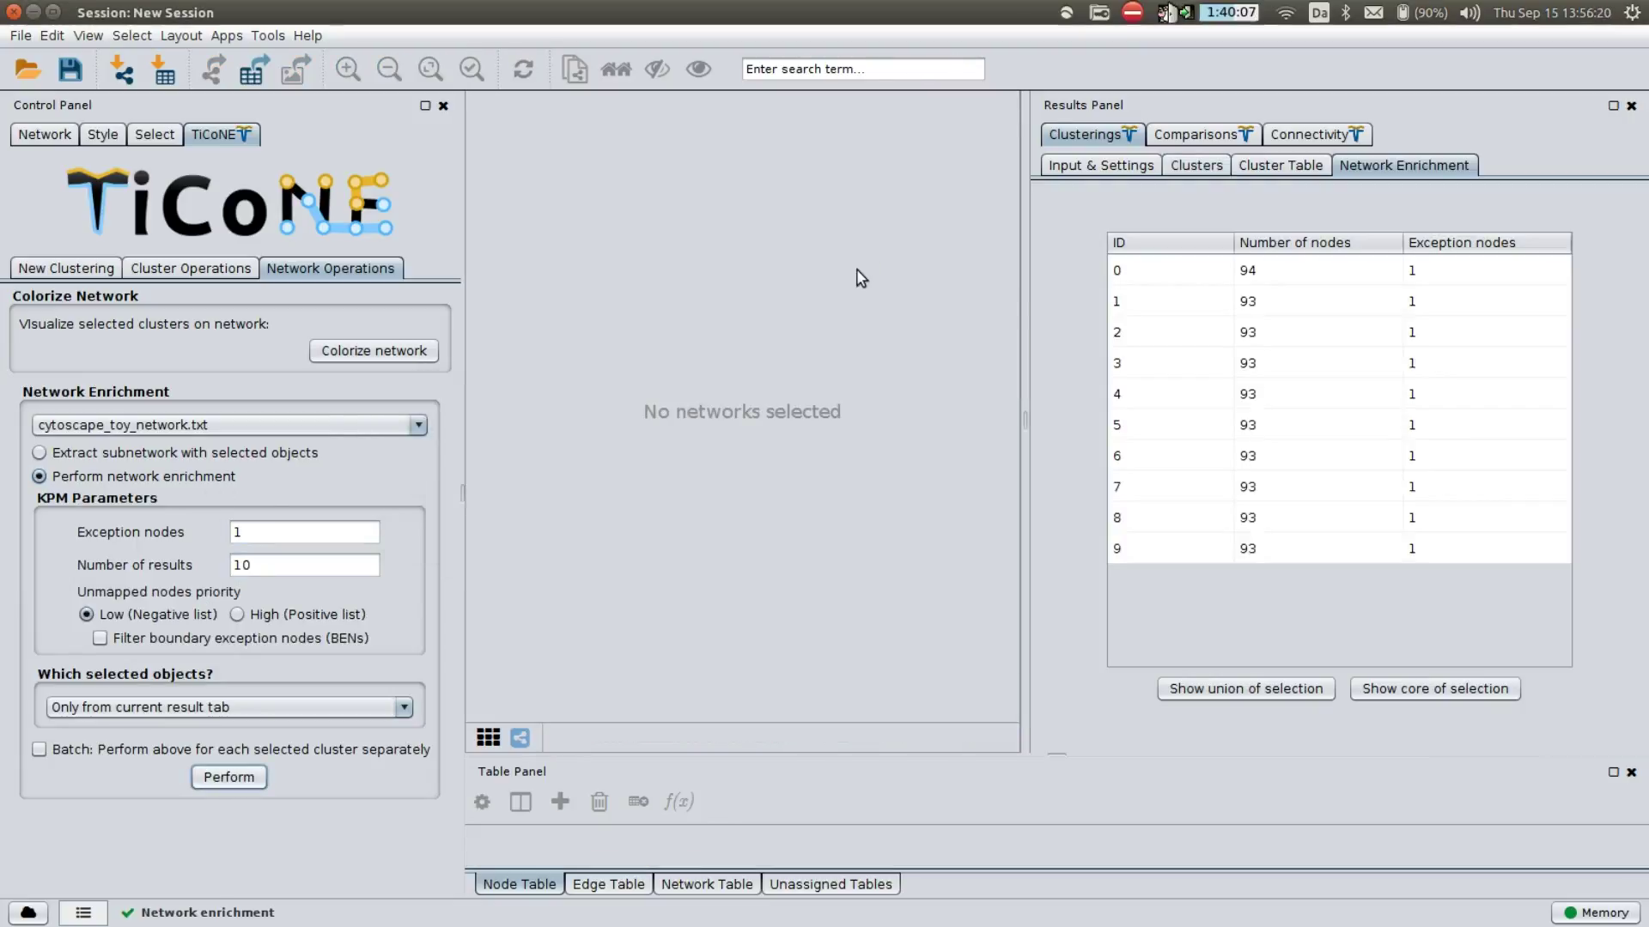
Show the union network of only enrichment result 0
click(1326, 275)
key(ctrl+a)
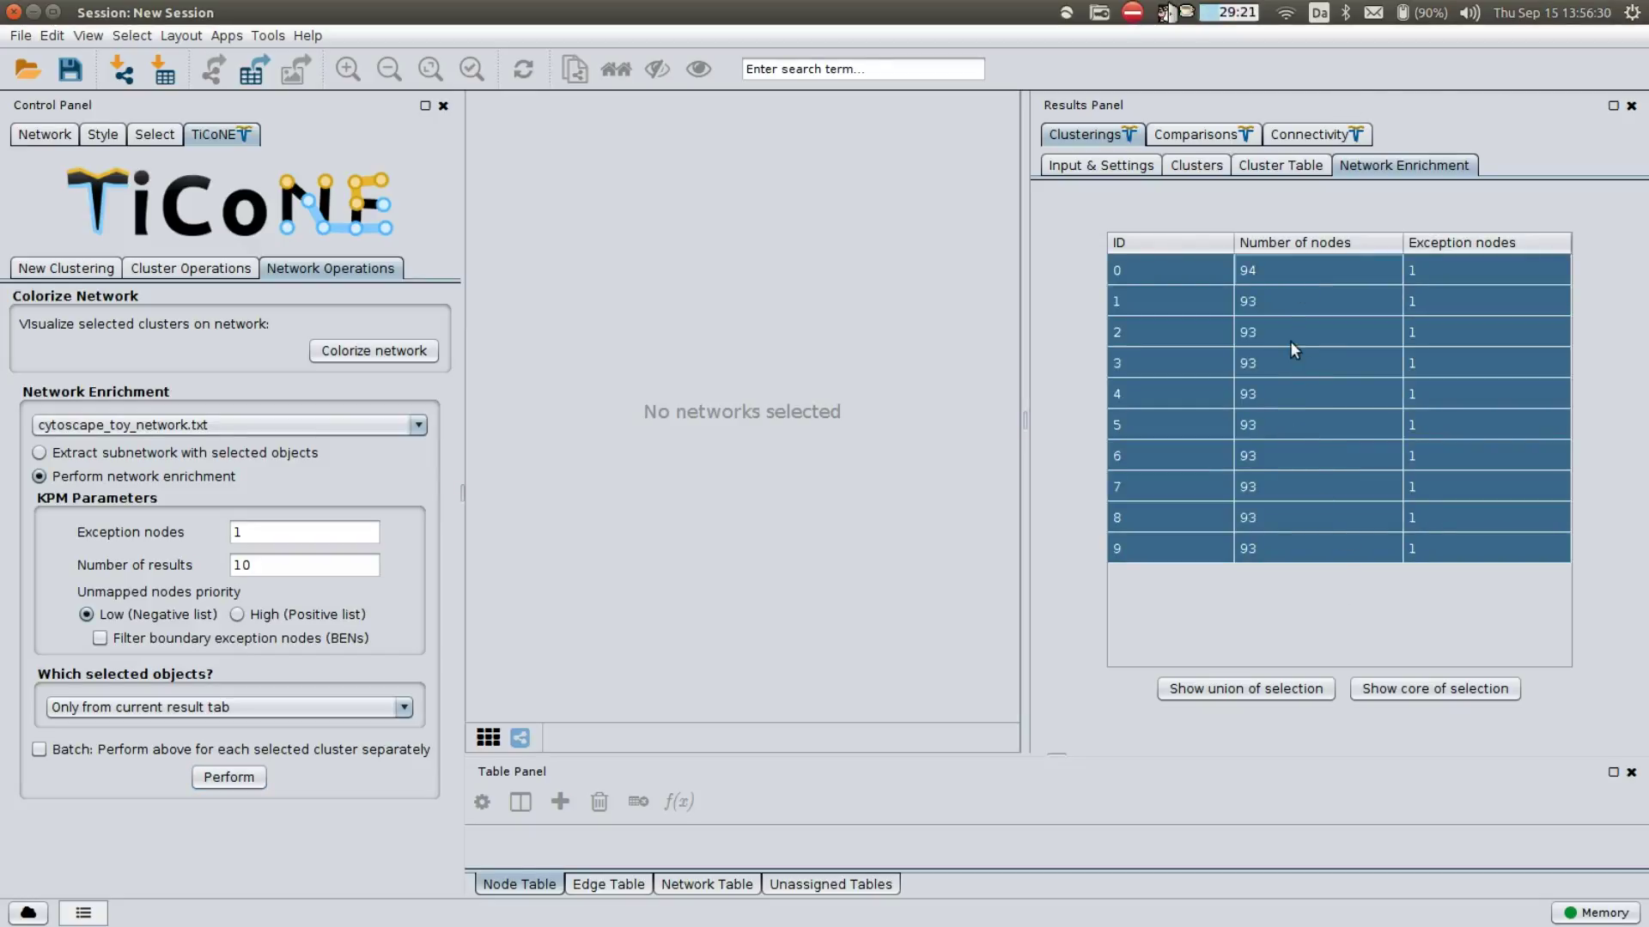
click(1305, 270)
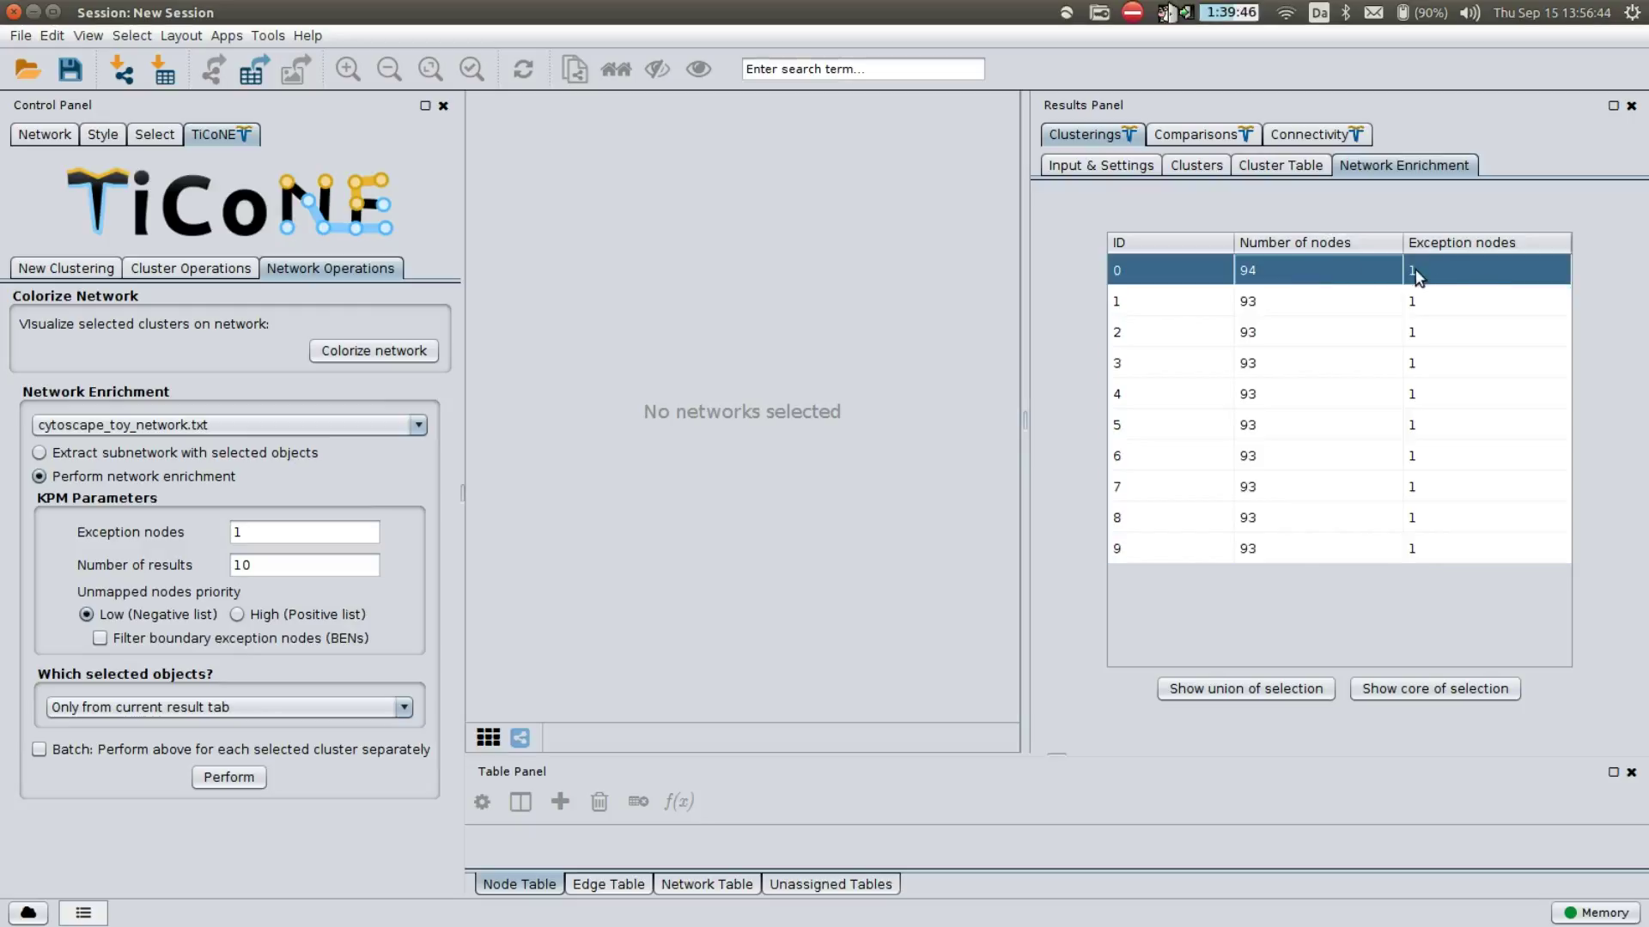
click(1295, 692)
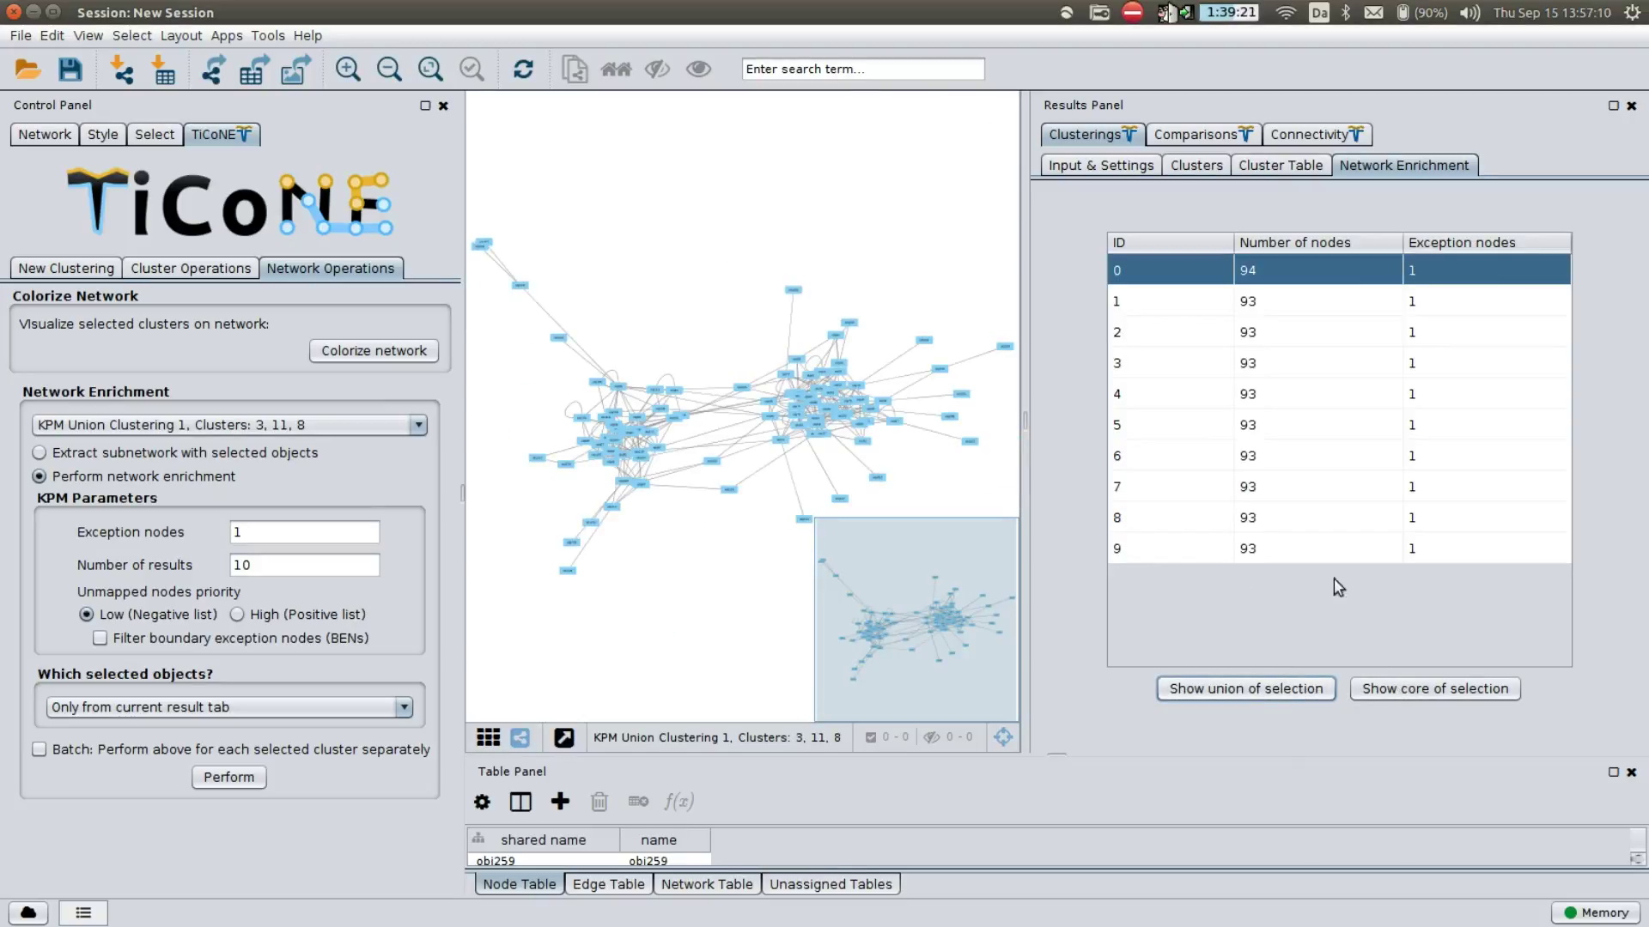
Detach the union network's view into its own maximized window and examine its layout
click(564, 736)
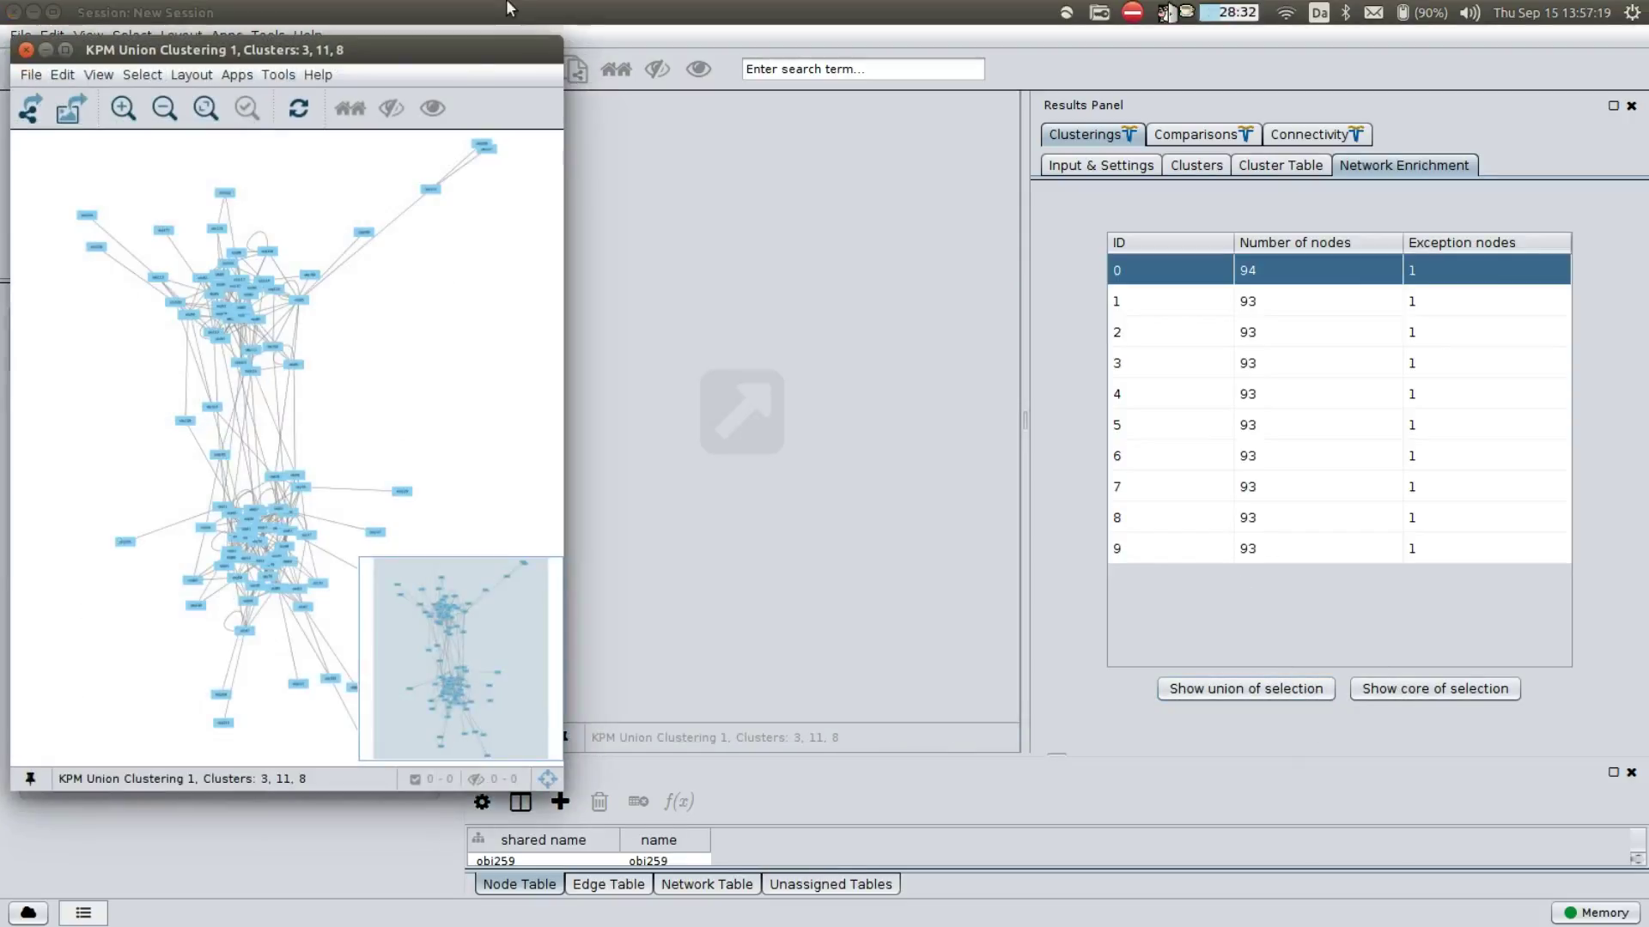
double_click(463, 51)
drag(449, 423, 478, 431)
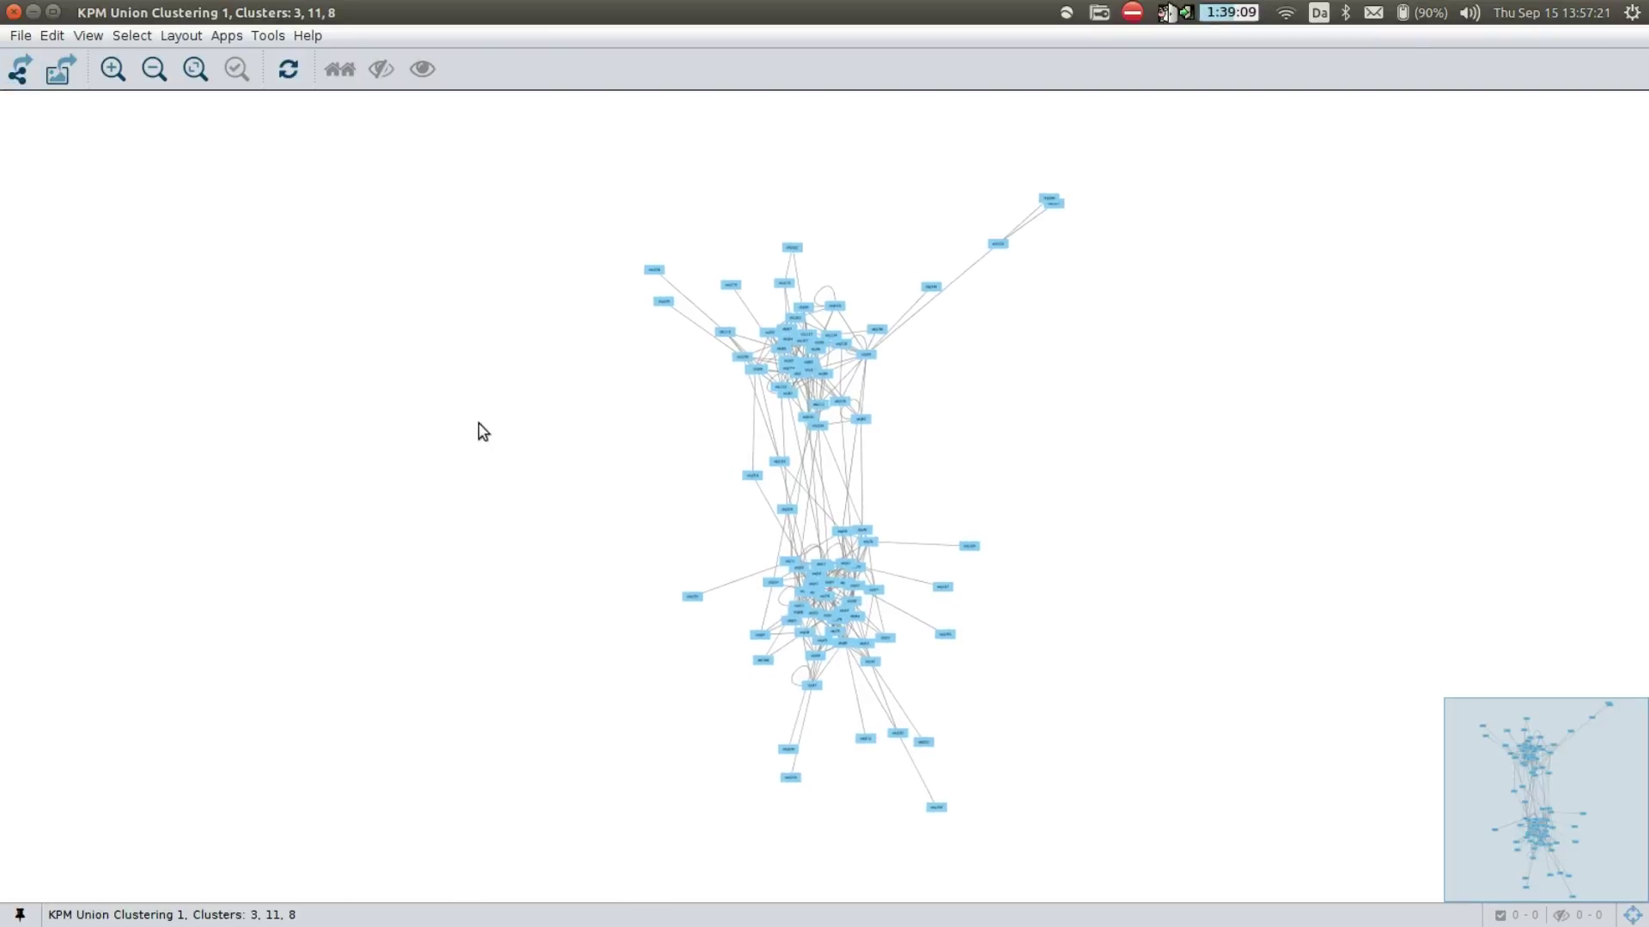
scroll(953, 395, up, 1)
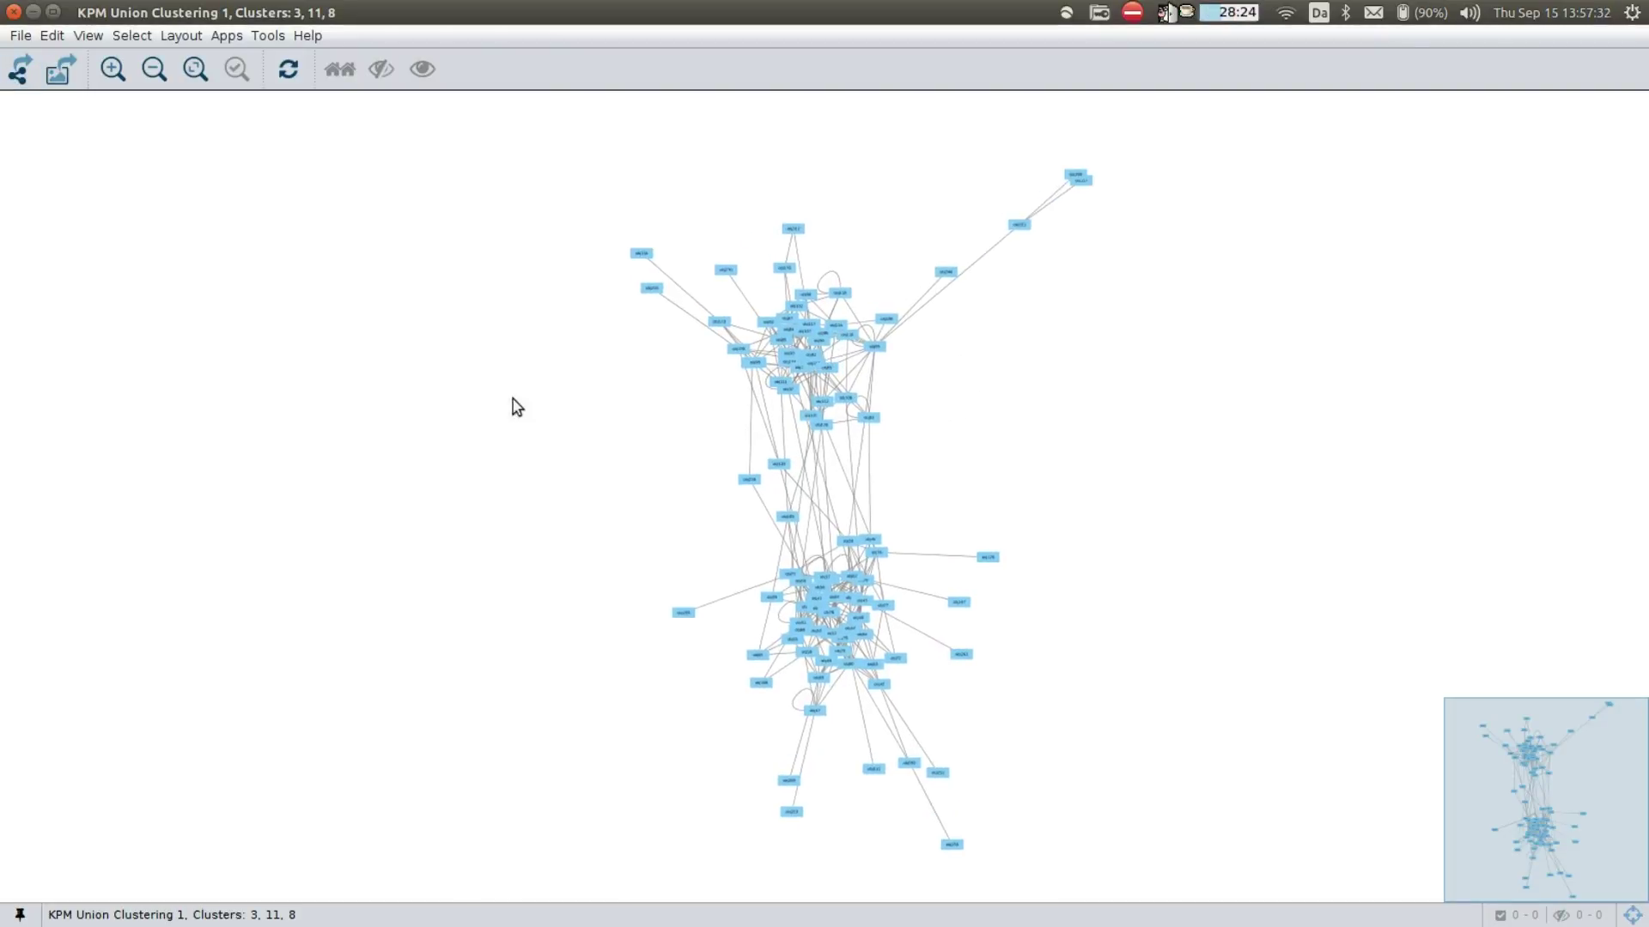
drag(498, 373, 554, 383)
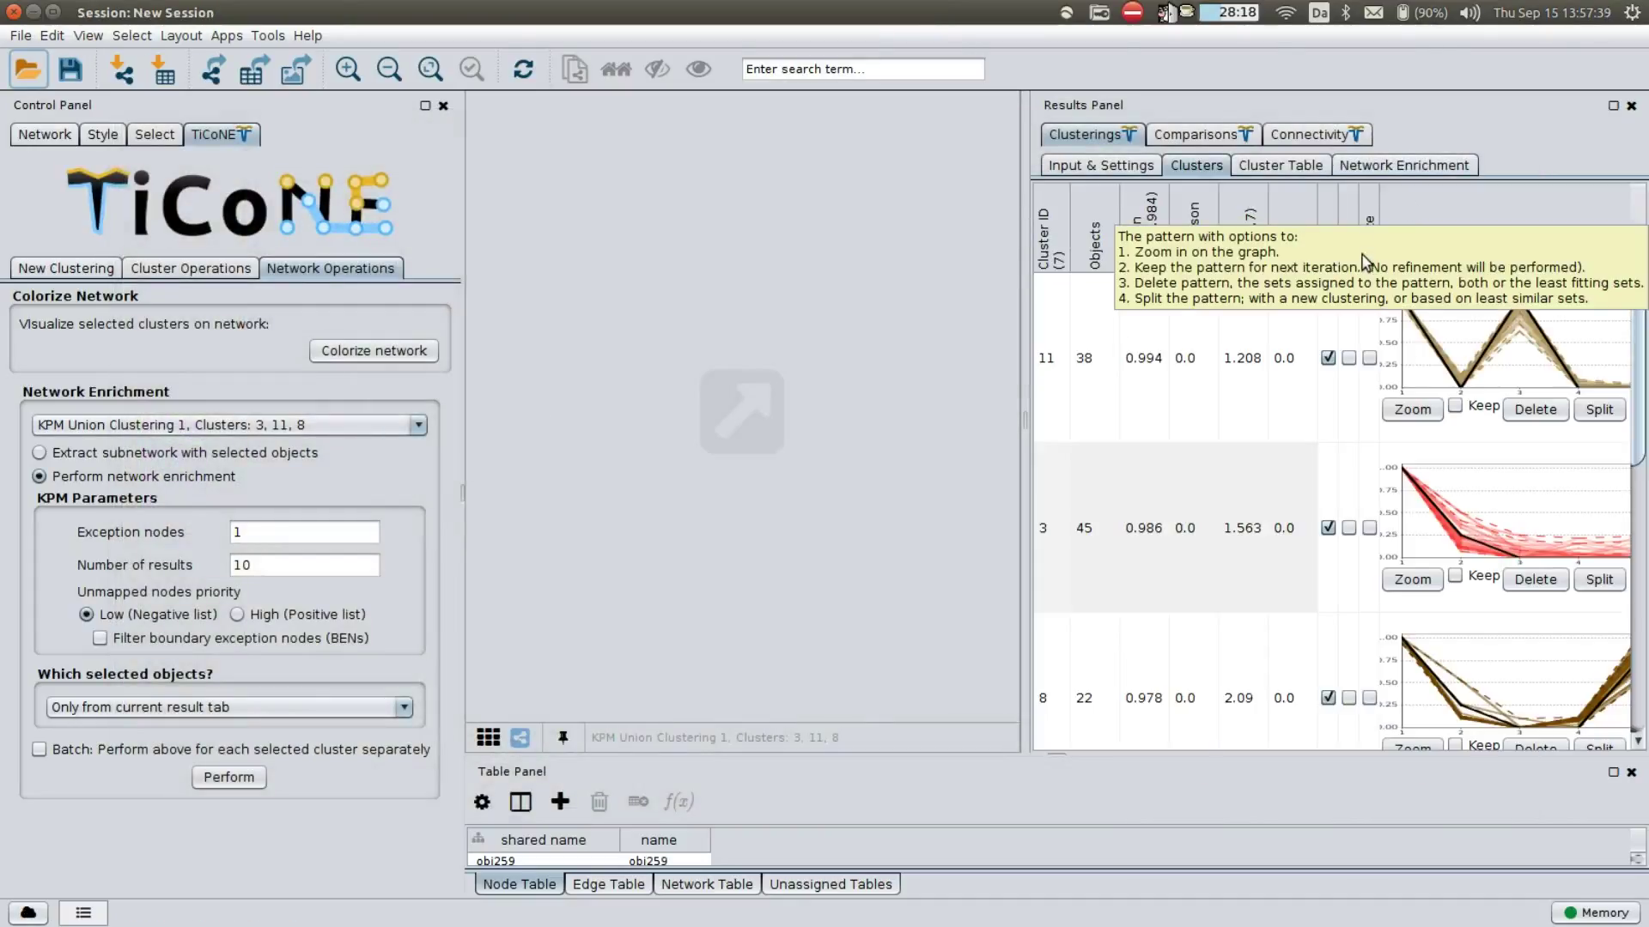
Mark the listed clusters for visualization, colorize the union network by them and examine the colored nodes up close
click(1369, 217)
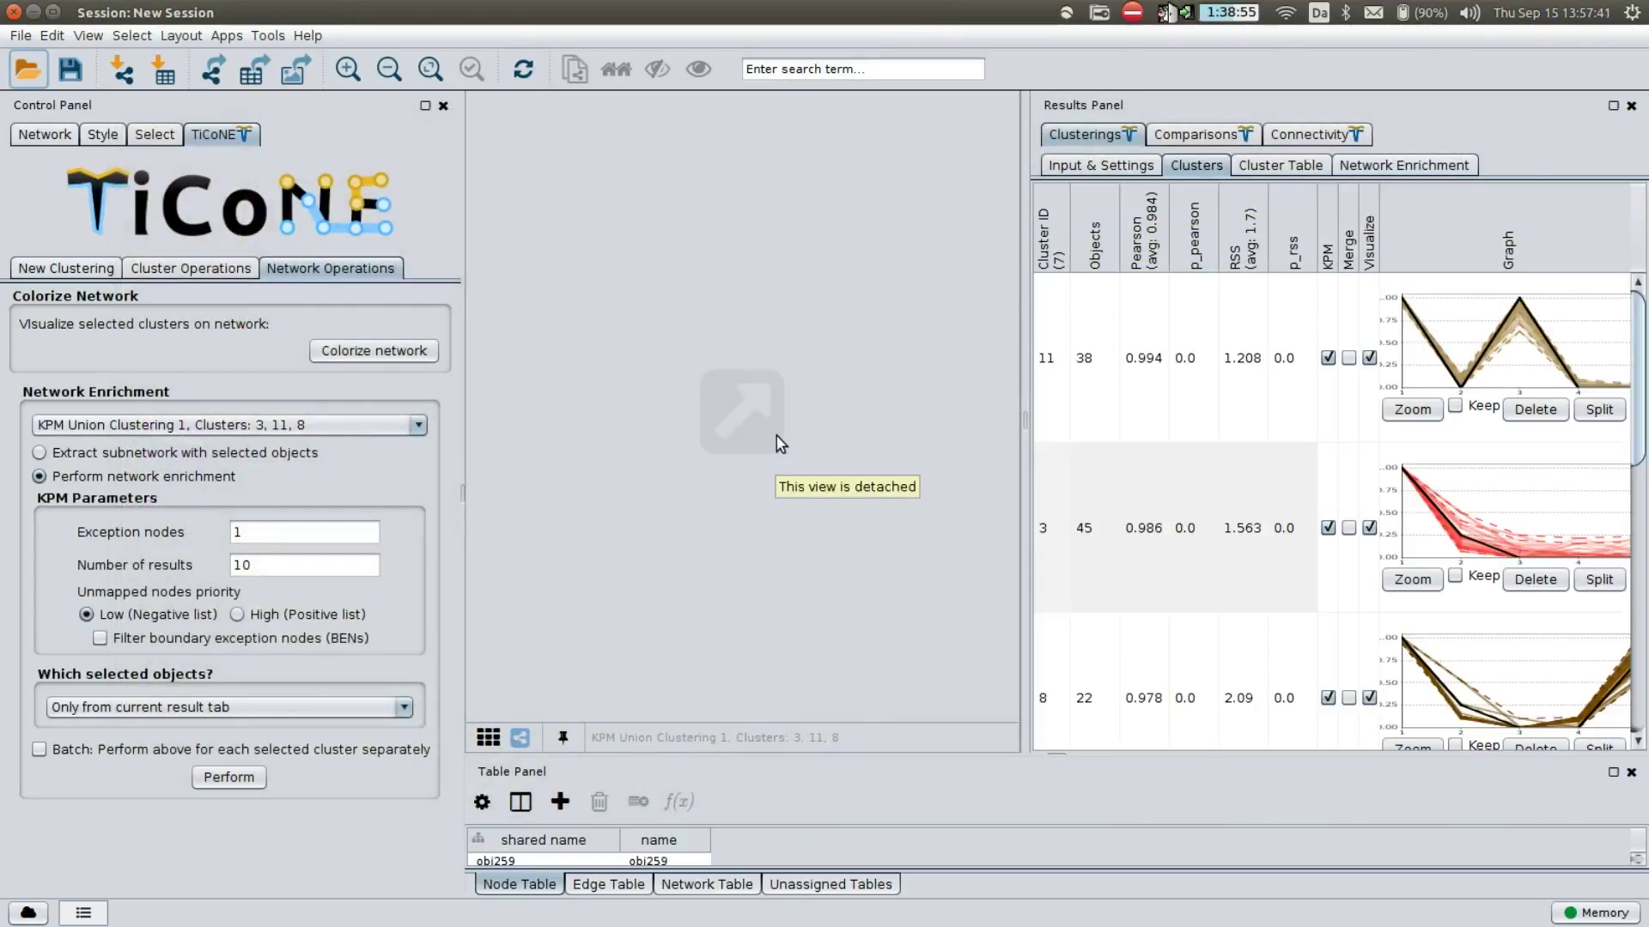
click(375, 350)
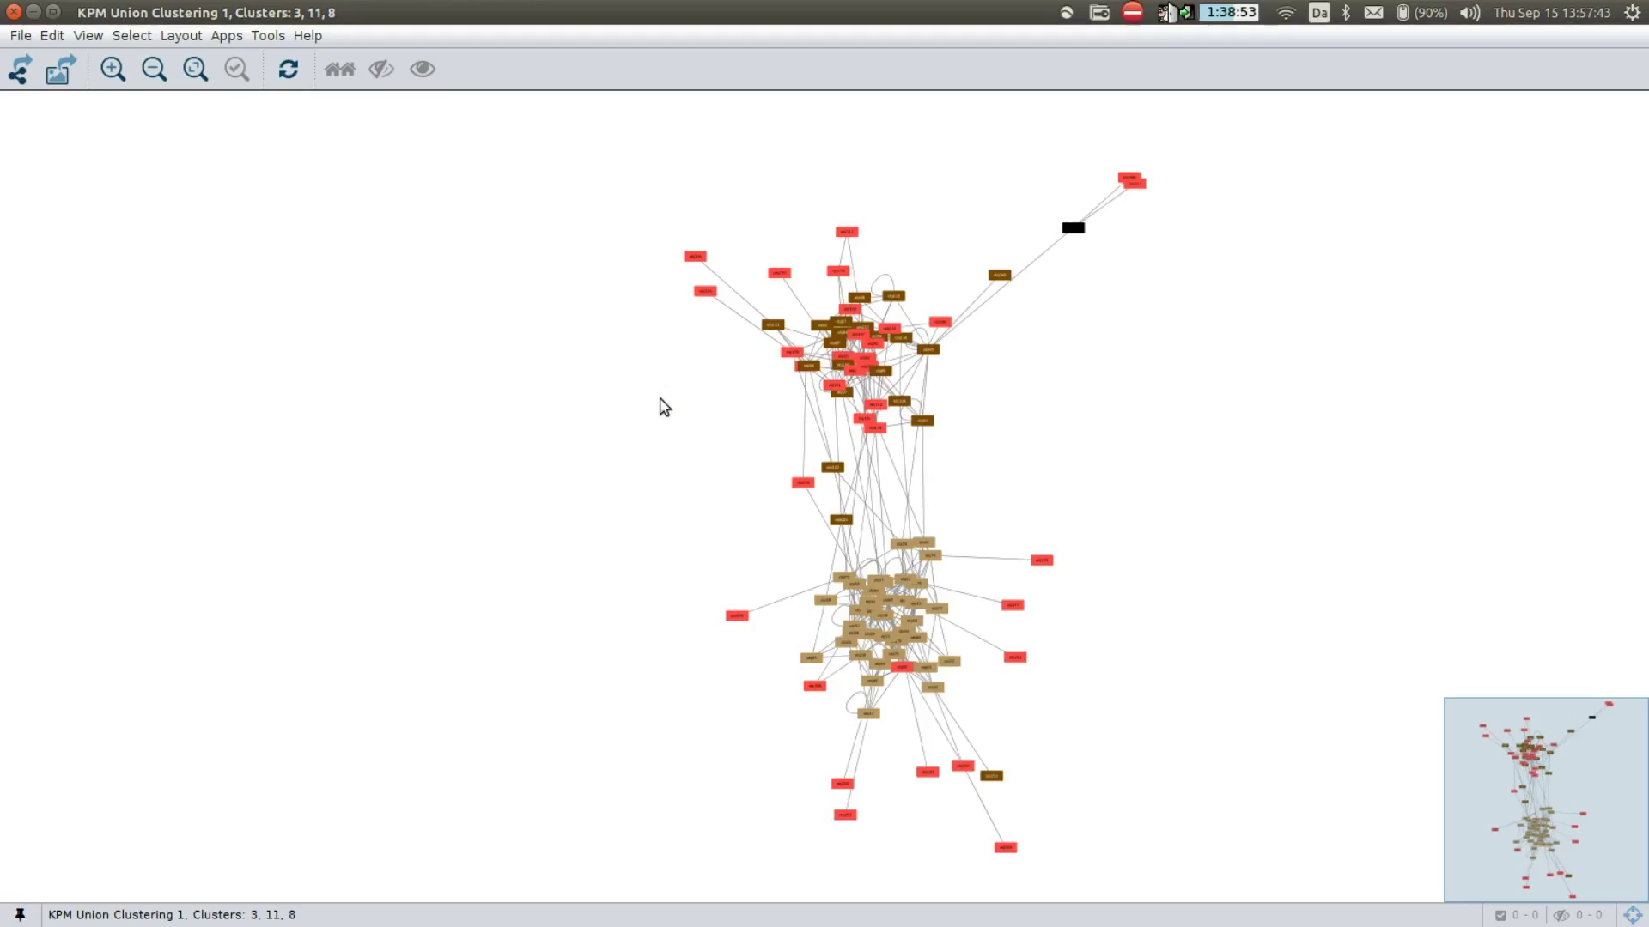
scroll(628, 505, up, 5)
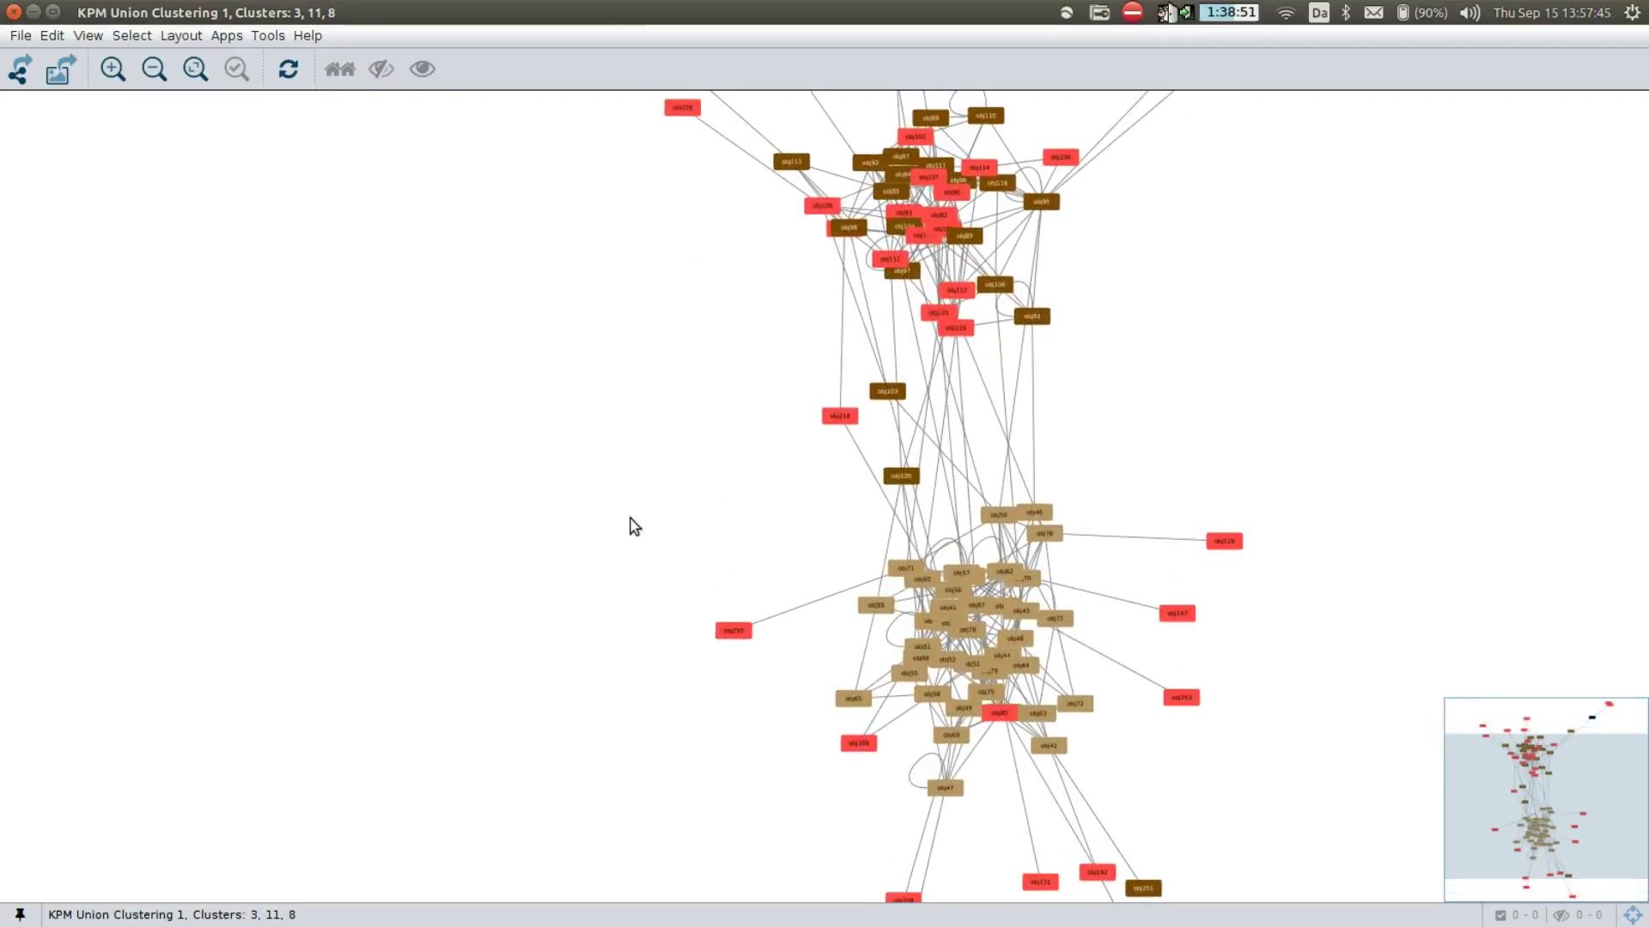
drag(578, 417, 527, 507)
drag(528, 408, 559, 538)
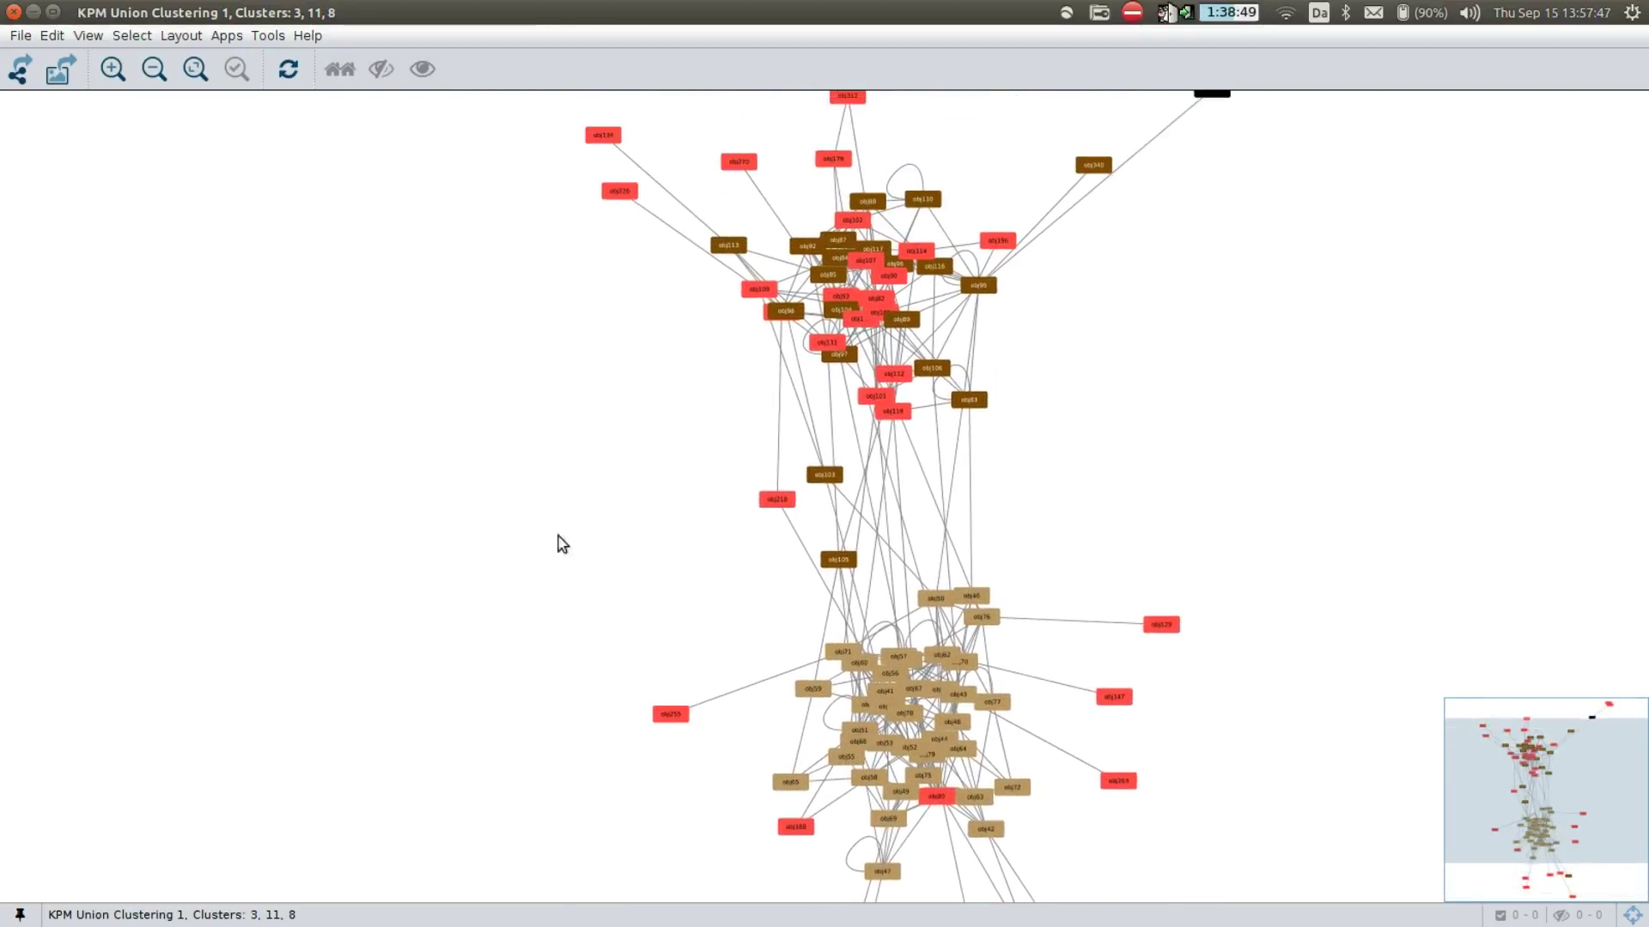